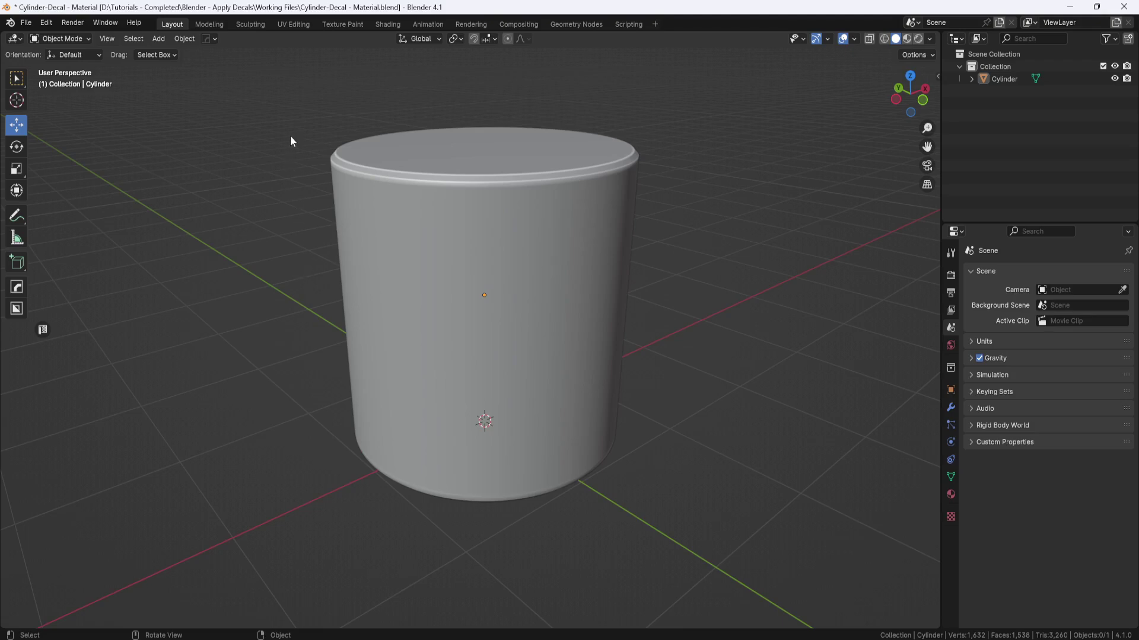
In the Shading workspace, add an Image Texture node above the base color texture node of the Metal material.
left_click(293, 24)
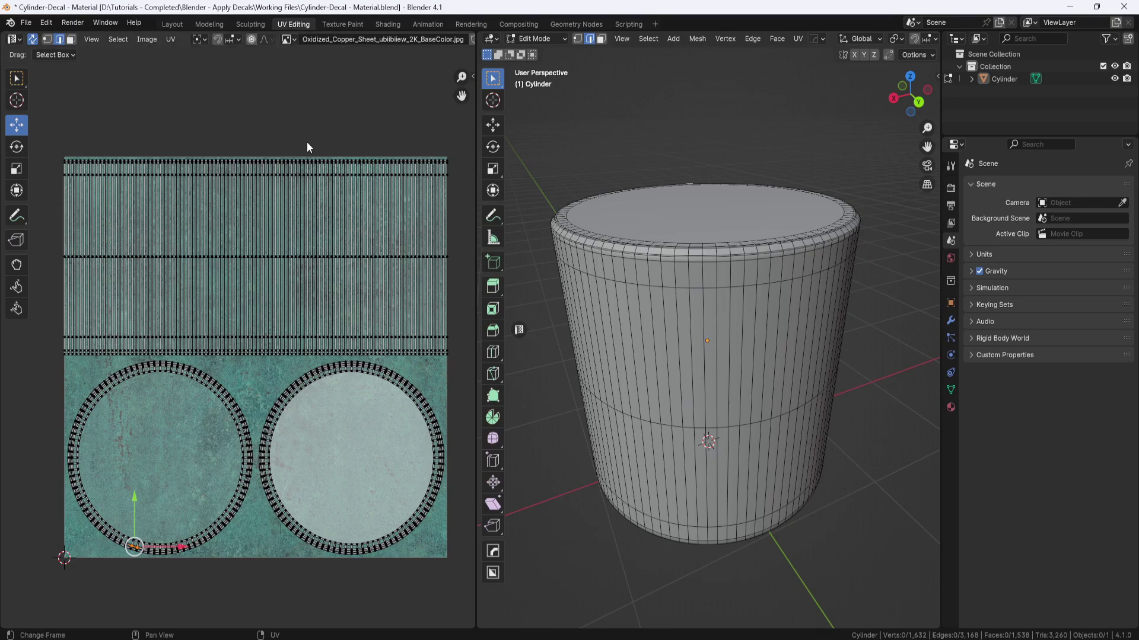
left_click(384, 25)
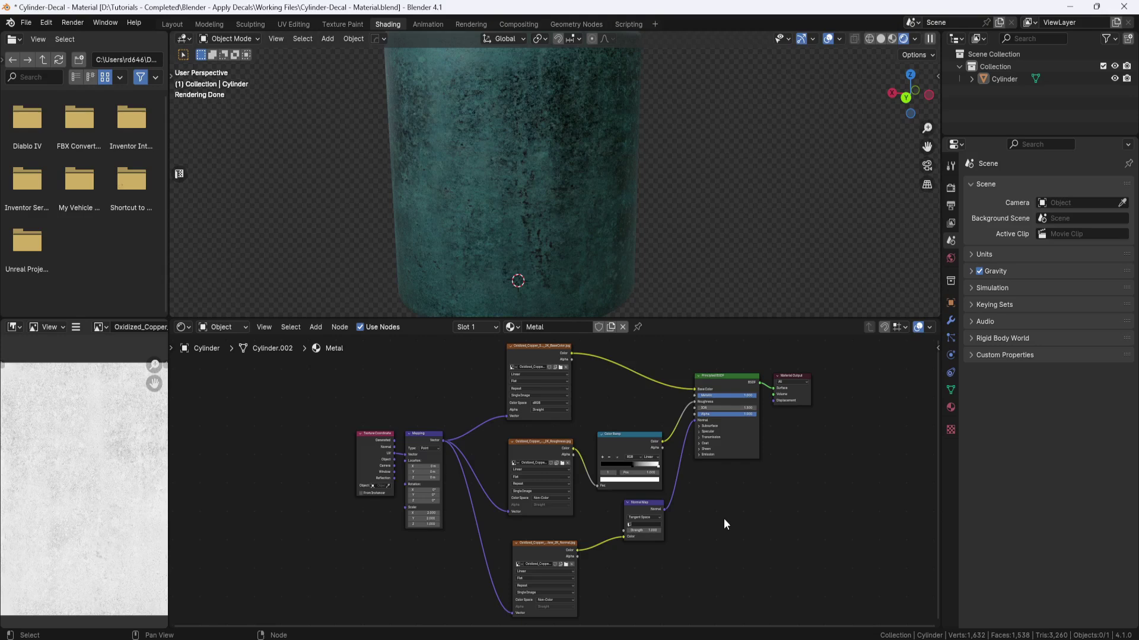
key("shift+a")
left_click(282, 435)
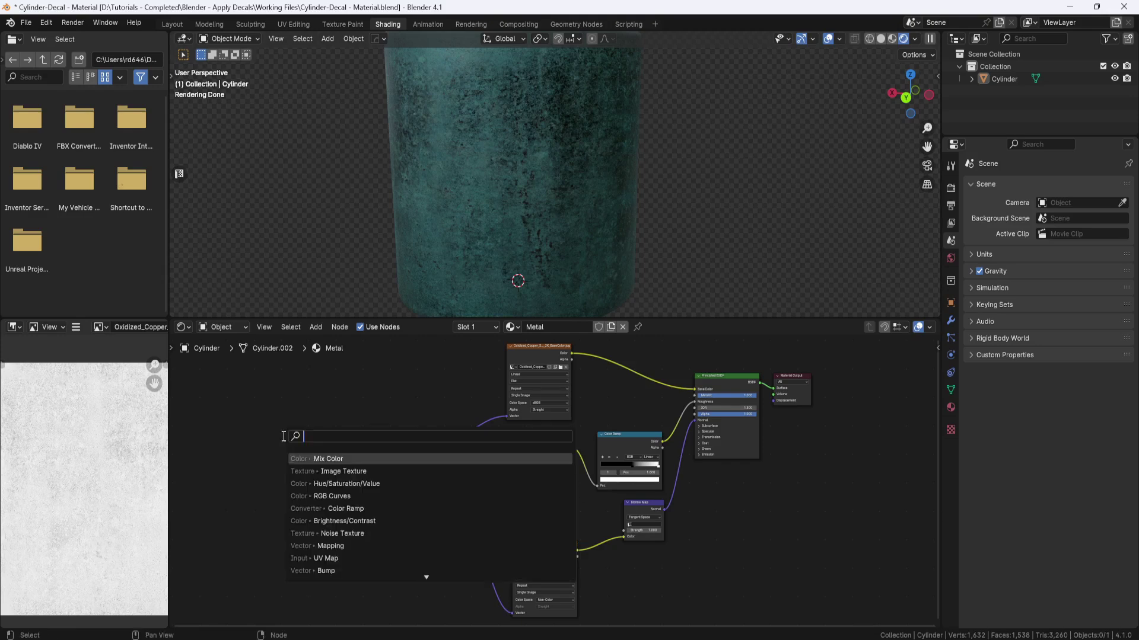
left_click(326, 471)
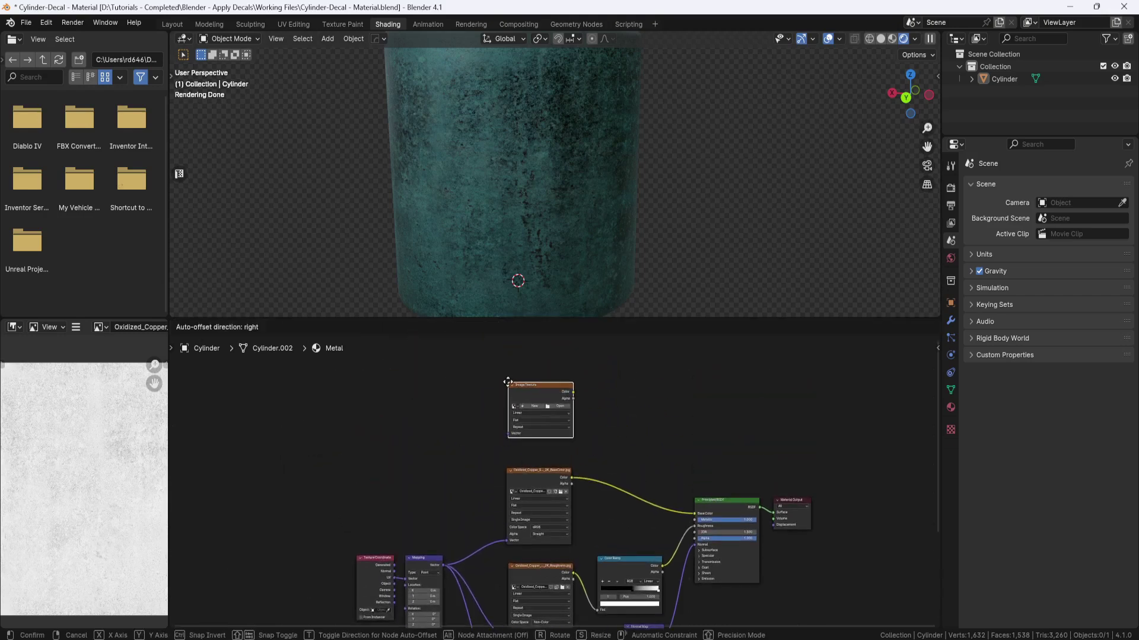
left_click(507, 381)
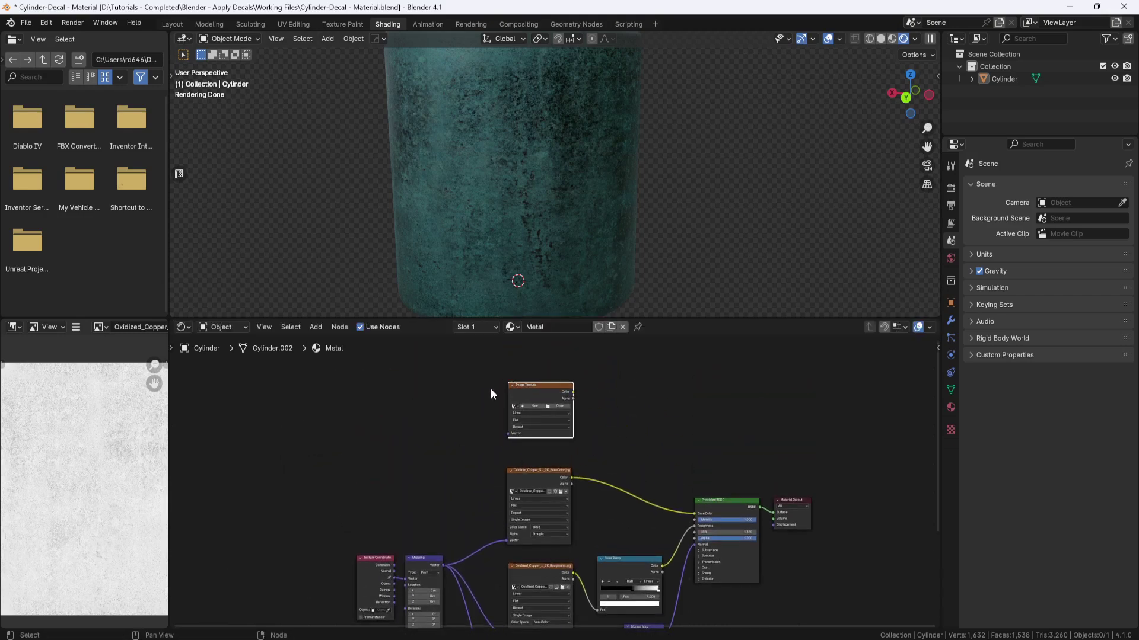
Load Toxic.png into the new Image Texture node.
left_click(556, 406)
left_click(622, 256)
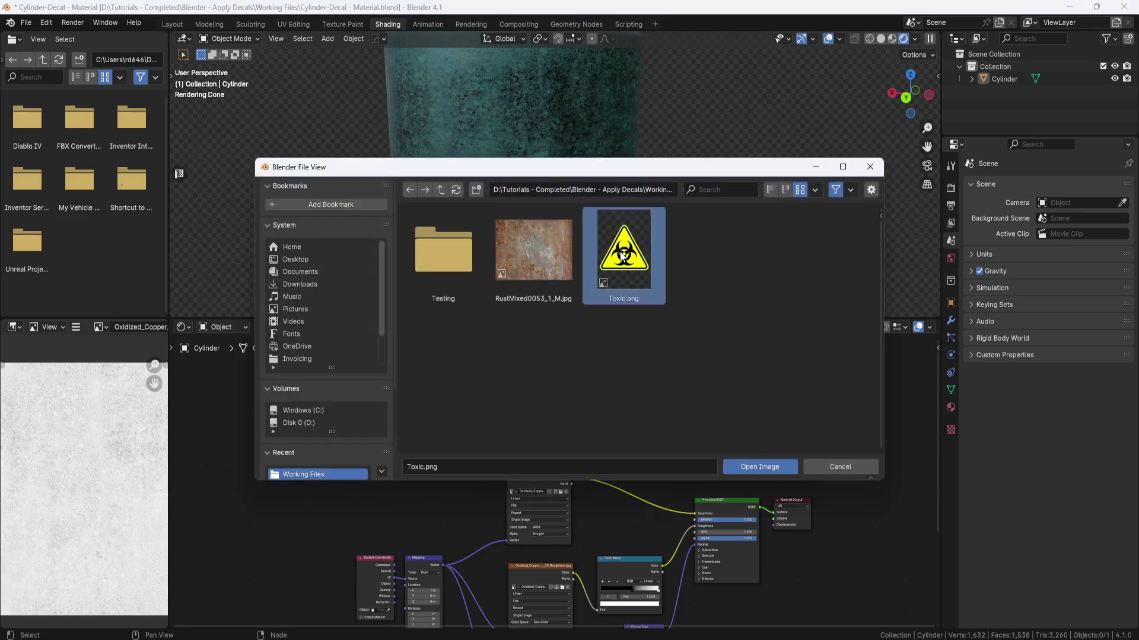
left_click(759, 467)
Insert a Mix Color node into the link between the base color texture and the Principled BSDF.
middle_click_drag(630, 425, 560, 426)
key("shift+a")
left_click(560, 426)
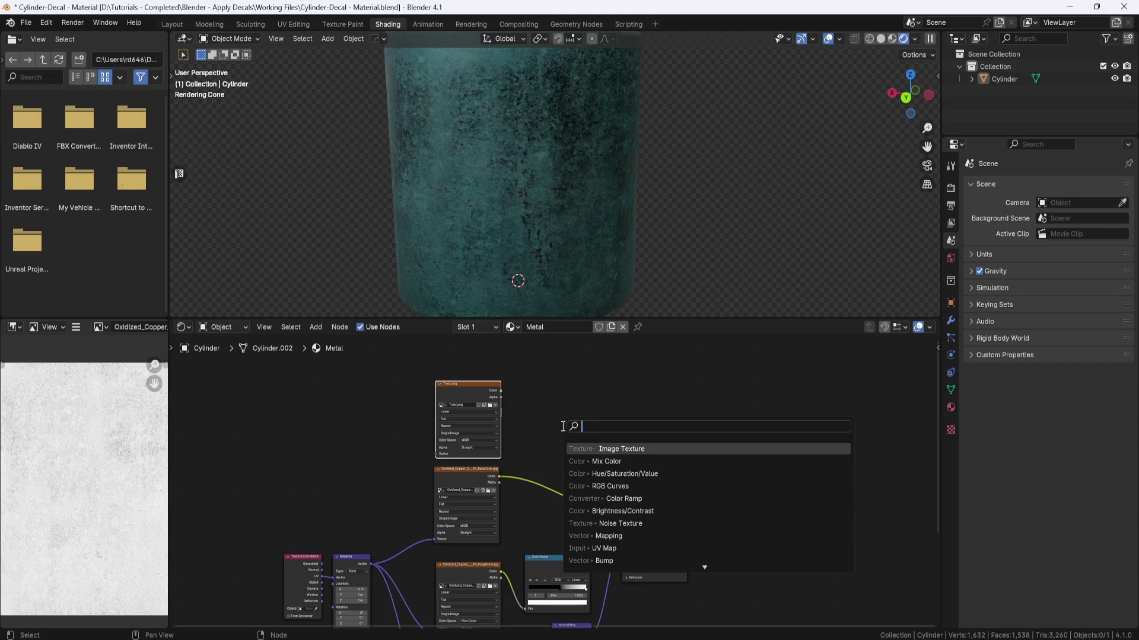
left_click(614, 460)
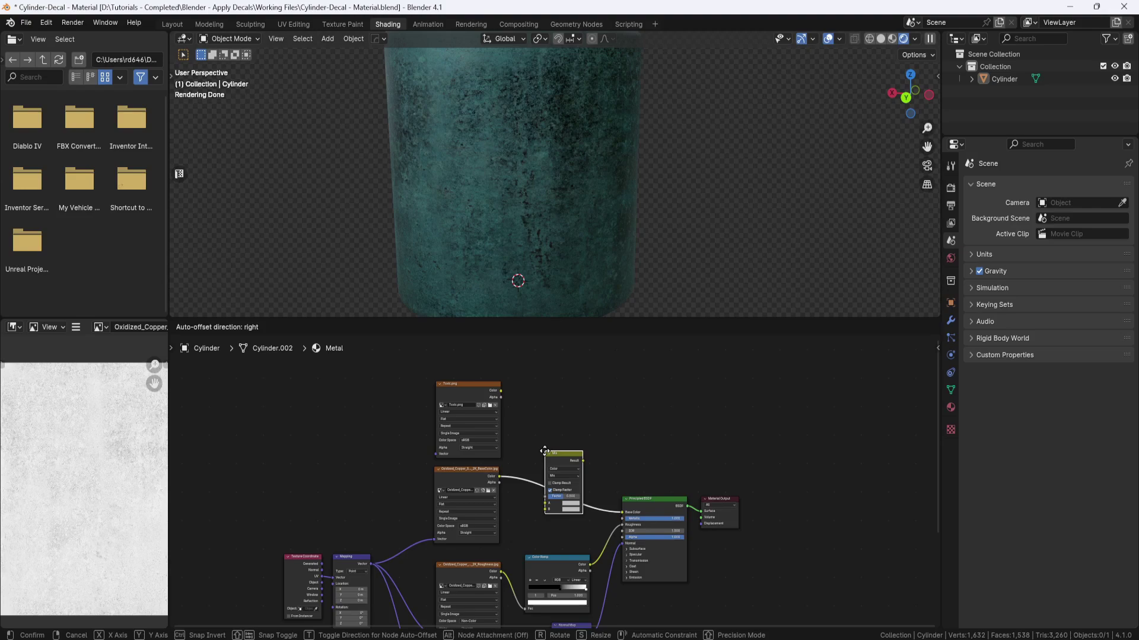
left_click(545, 450)
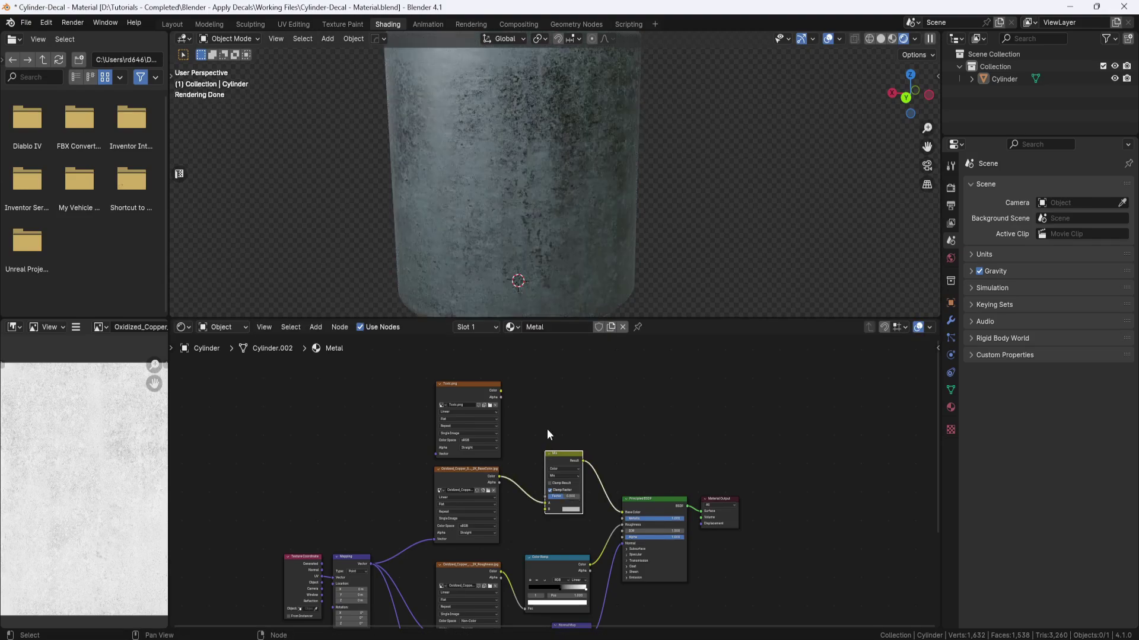
Connect the Toxic.png node's Color to the Mix node's B input and its Alpha to Factor.
scroll(546, 421, "up", 2)
middle_click_drag(535, 401, 522, 419)
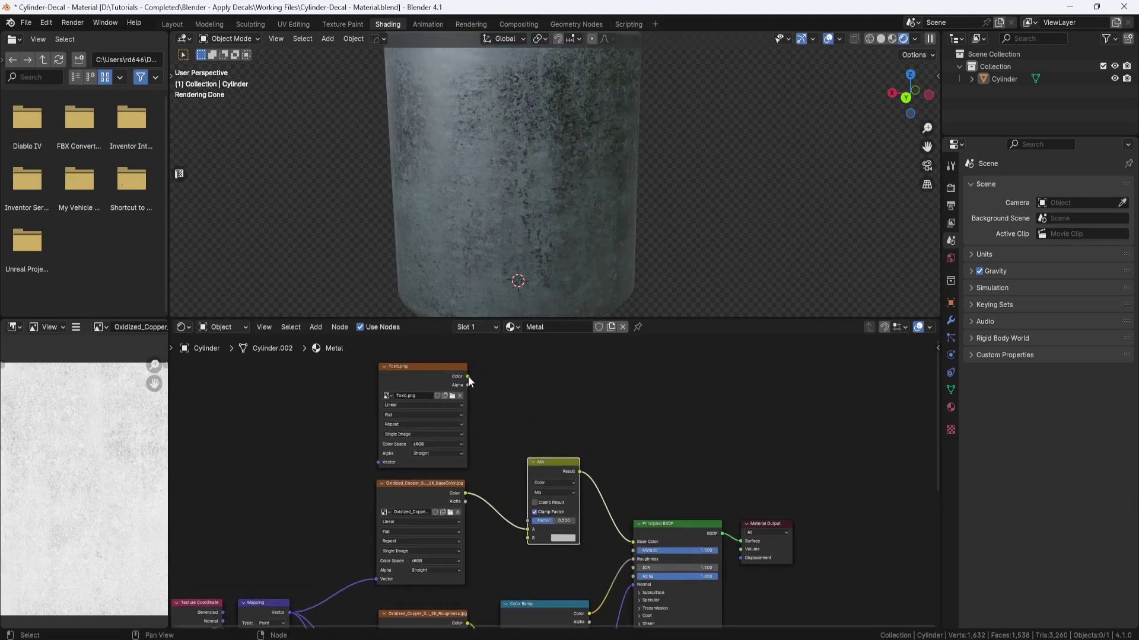
left_click_drag(468, 376, 521, 537)
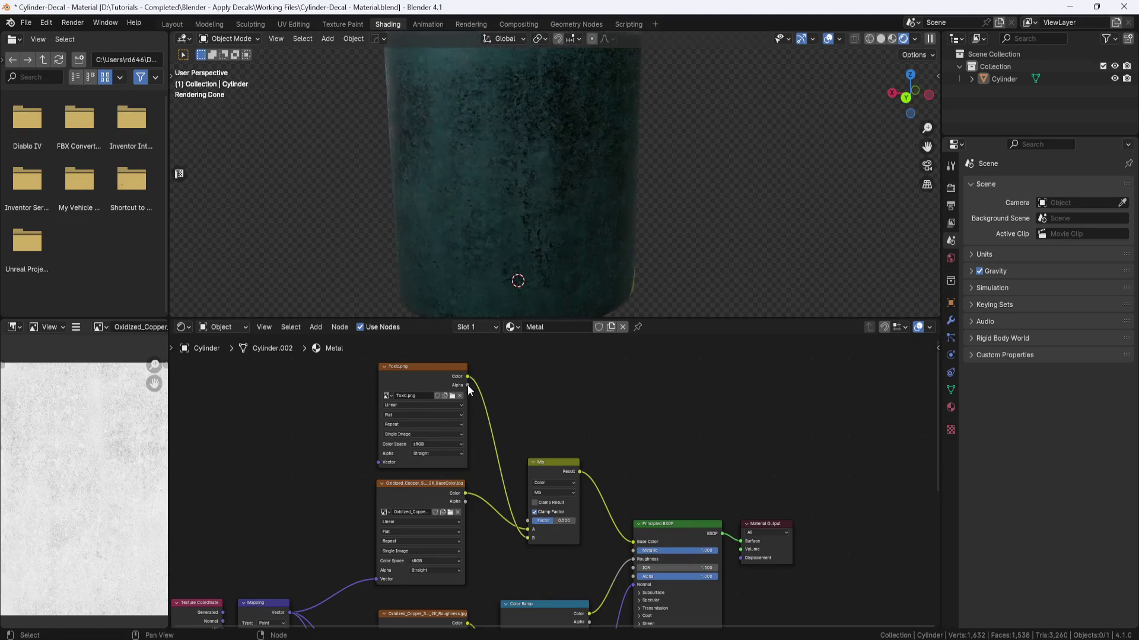
left_click_drag(467, 385, 526, 521)
middle_click_drag(620, 176, 636, 243)
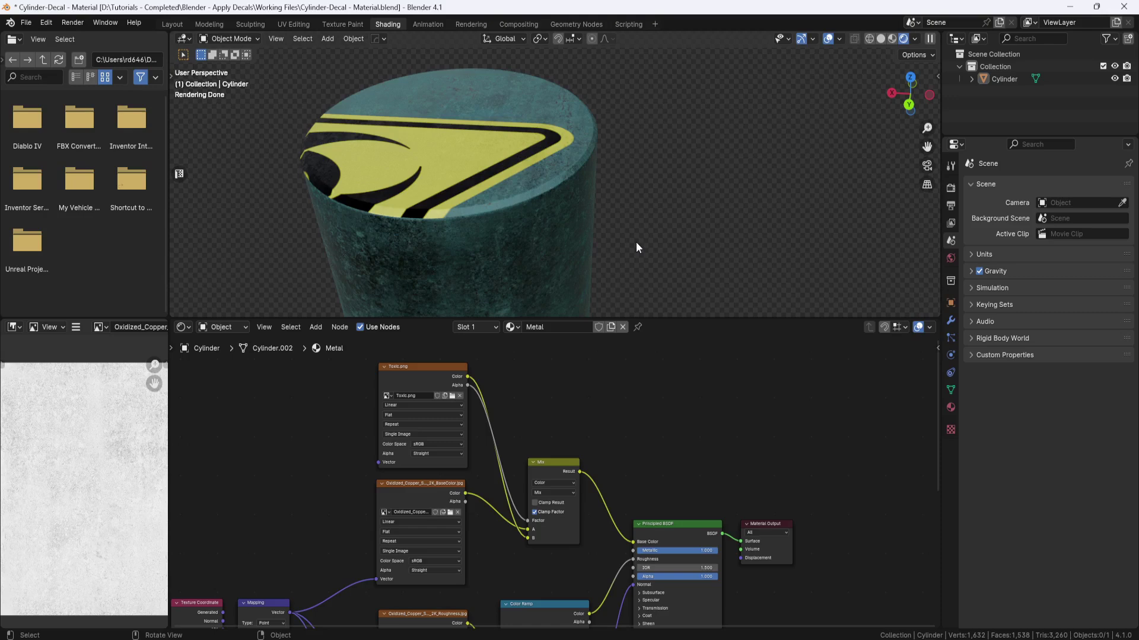
Add a second UV map to the cylinder and name it Decal UVMap.
left_click(951, 391)
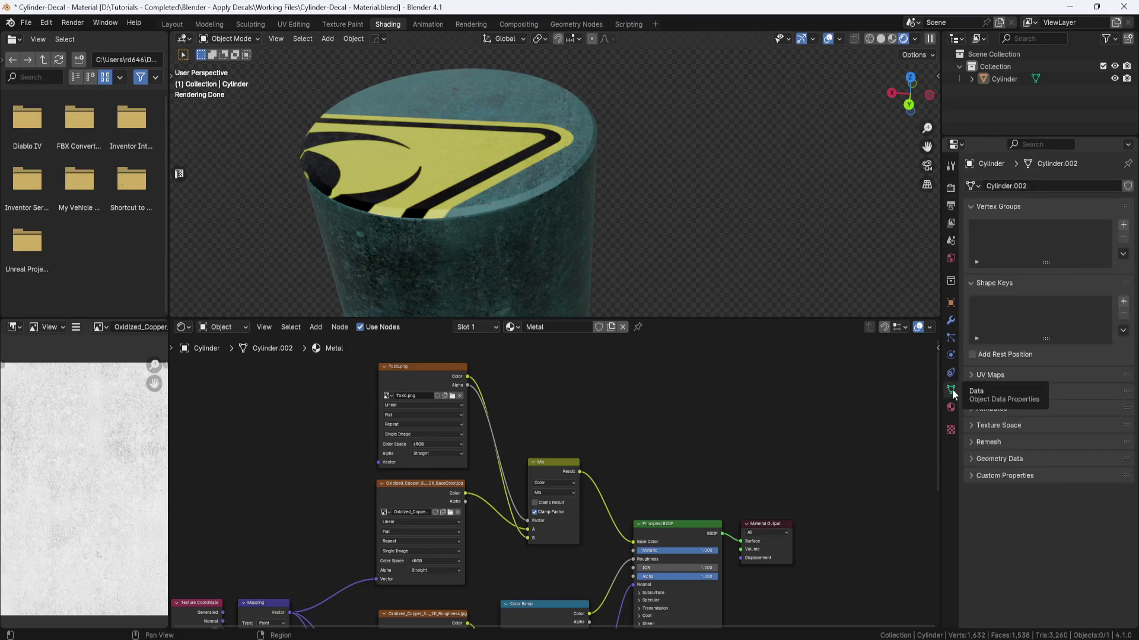
left_click(973, 375)
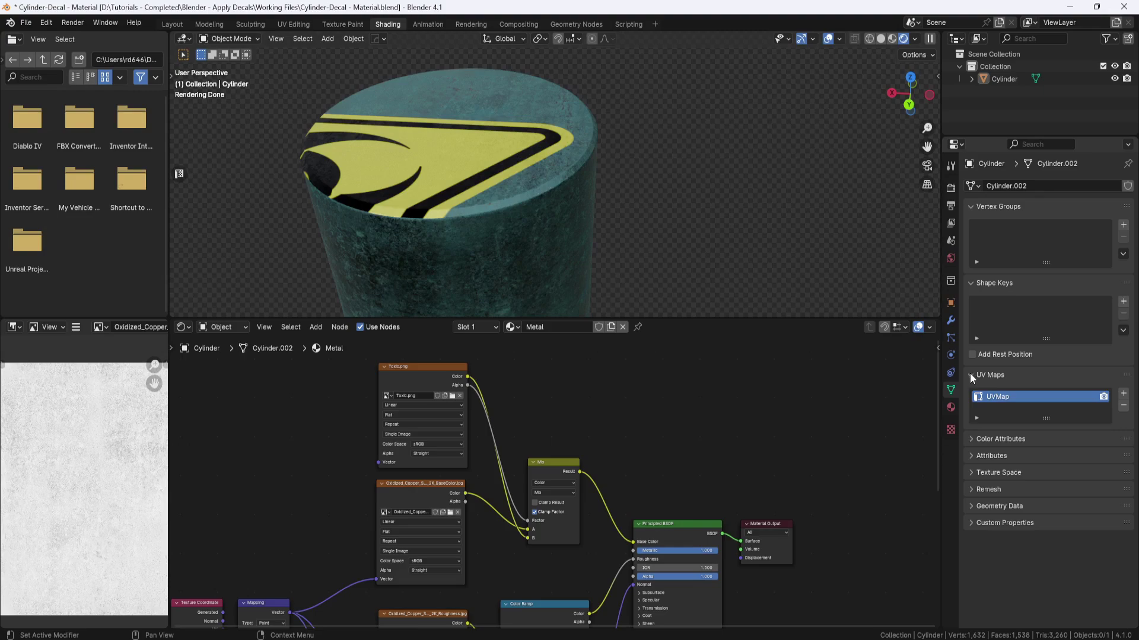
left_click(1121, 396)
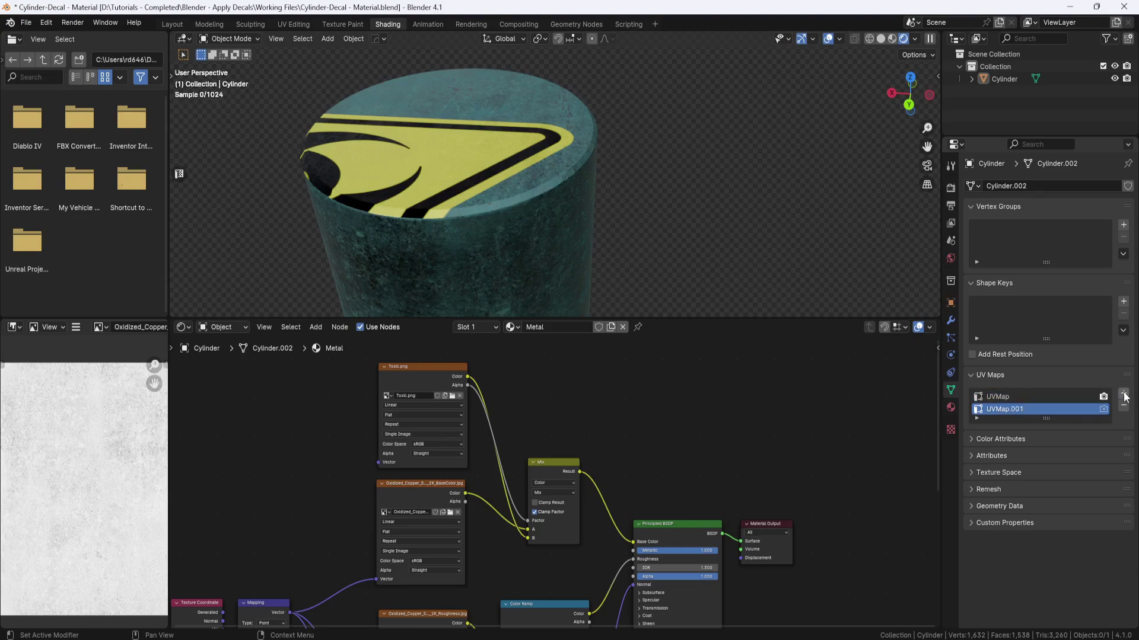
double_click(998, 409)
type("Decal")
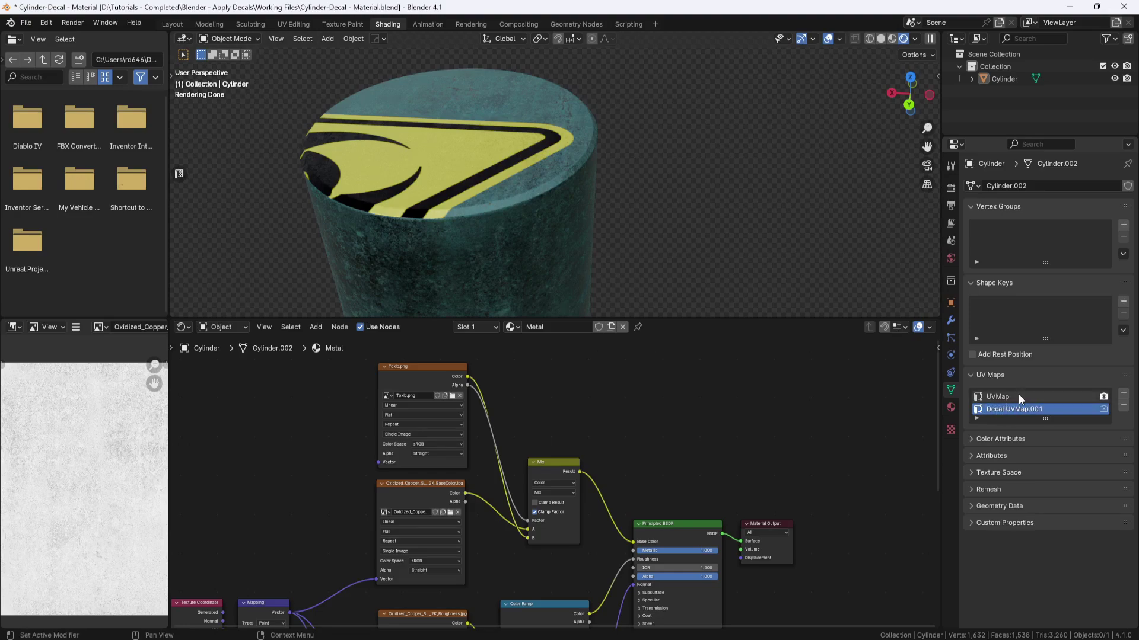
left_click(1043, 409)
key("BackSpace")
key("BackSpace")
key("BackSpace")
key("BackSpace")
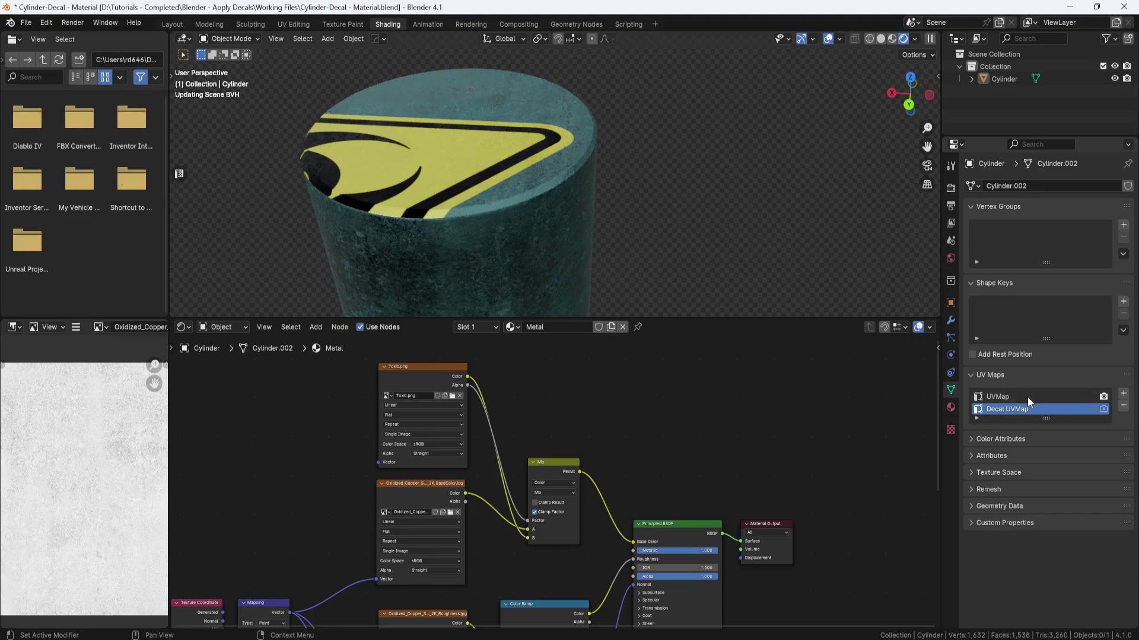
key("Return")
Add a UV Map node beside the Toxic.png texture node.
key("shift+a")
left_click(279, 437)
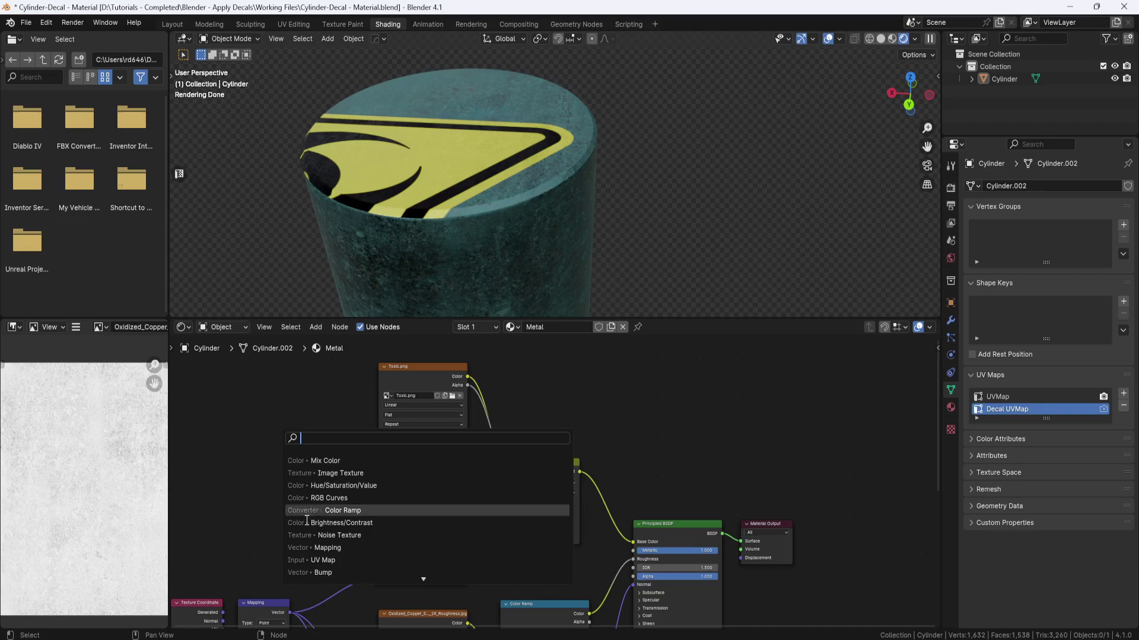
left_click(323, 560)
left_click(272, 421)
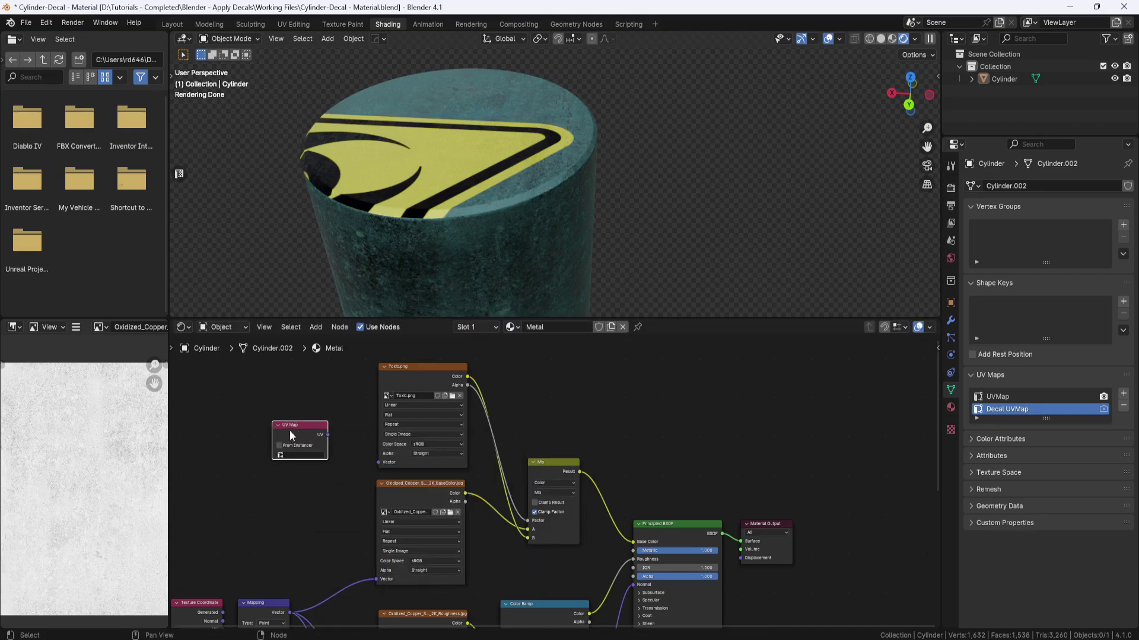
Set the UV Map node to Decal UVMap and connect its UV output to the Toxic.png node's Vector input.
scroll(279, 425, "up", 3)
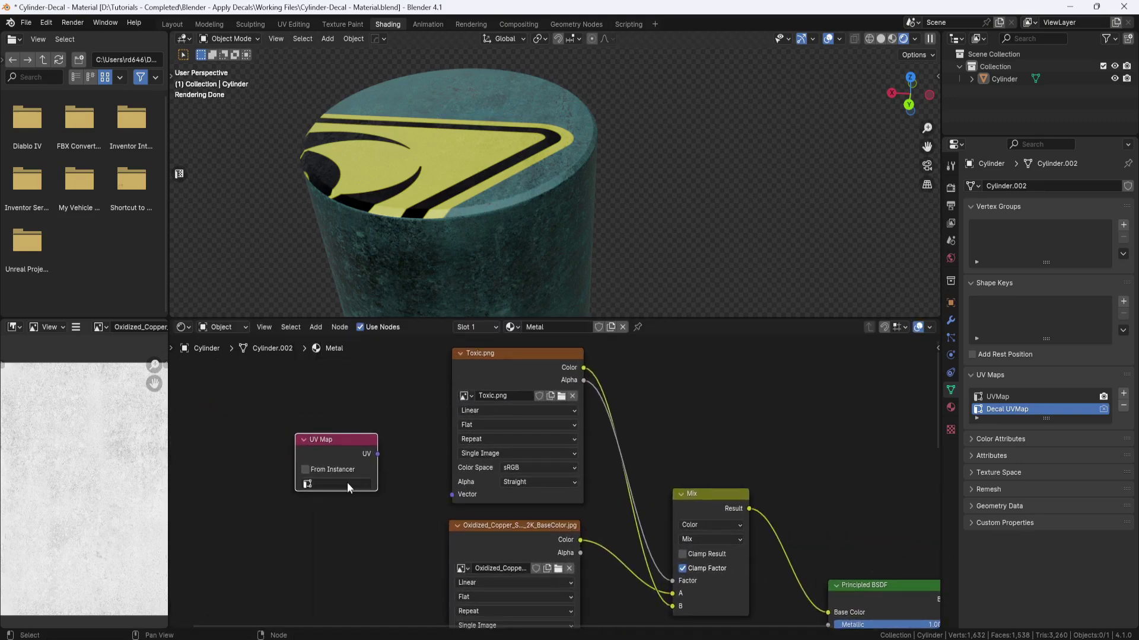
left_click(347, 484)
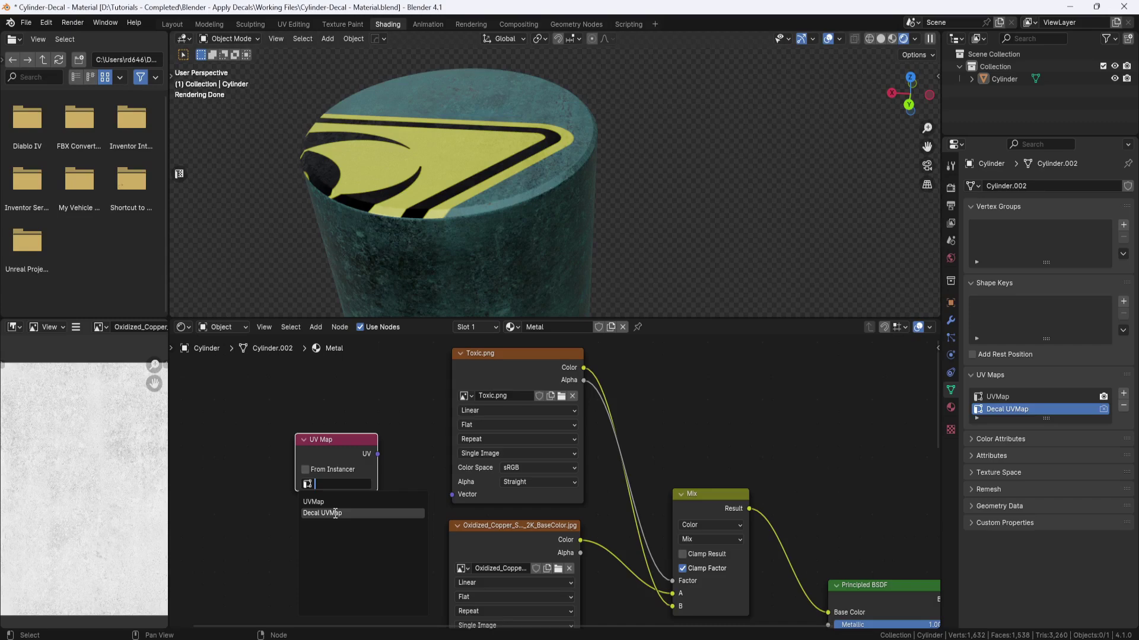
left_click(335, 513)
left_click_drag(378, 453, 448, 500)
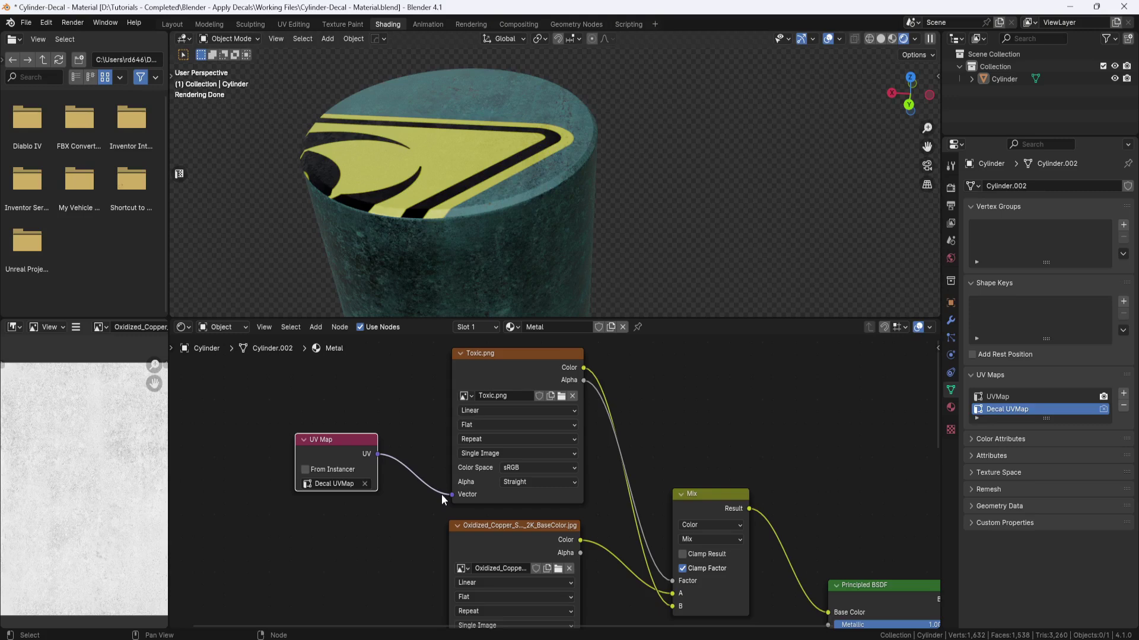
left_click_drag(346, 439, 334, 442)
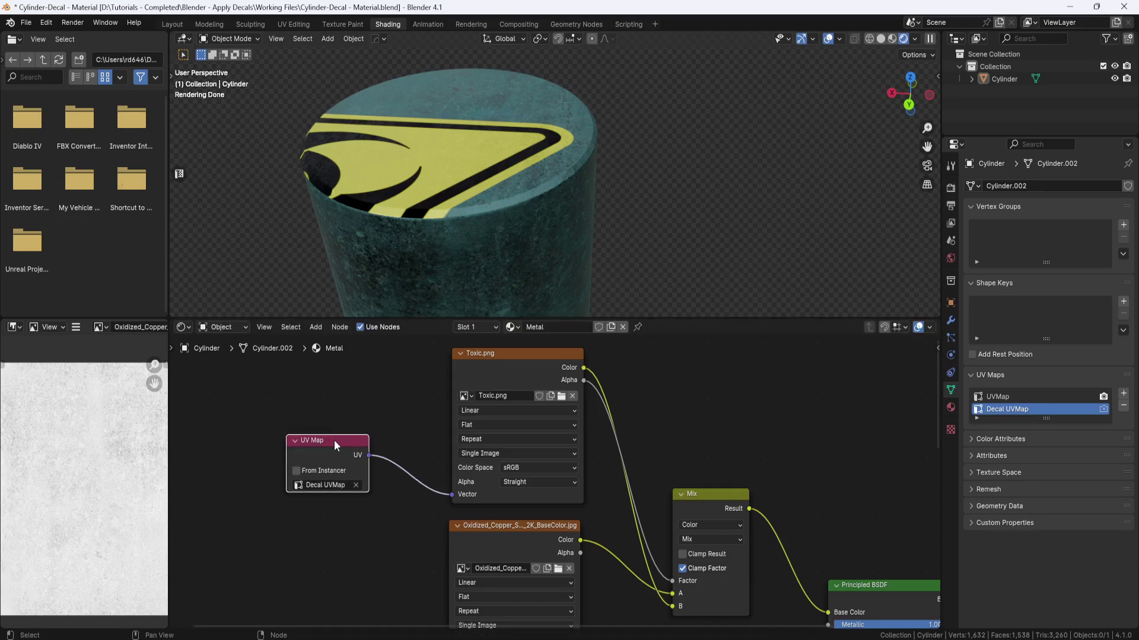
Duplicate the UV Map node, place the copy beside the Texture Coordinate node, and set it to UVMap.
key("shift+d")
left_click(310, 523)
scroll(312, 521, "down", 3)
middle_click_drag(335, 509, 488, 376)
left_click_drag(487, 376, 305, 530)
left_click(307, 563)
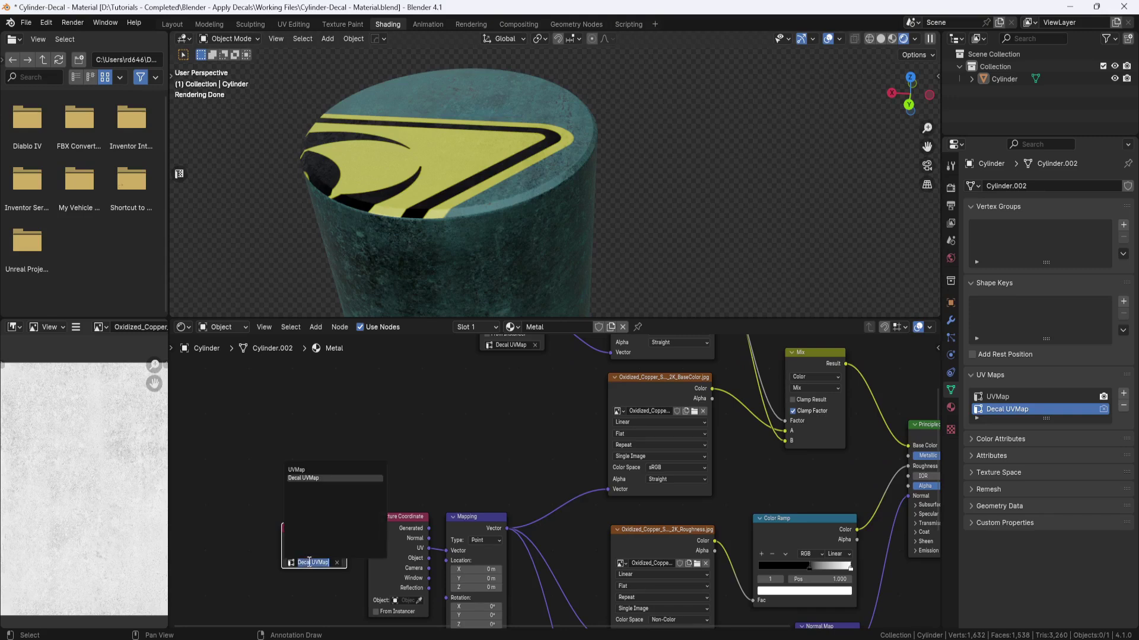
left_click(300, 469)
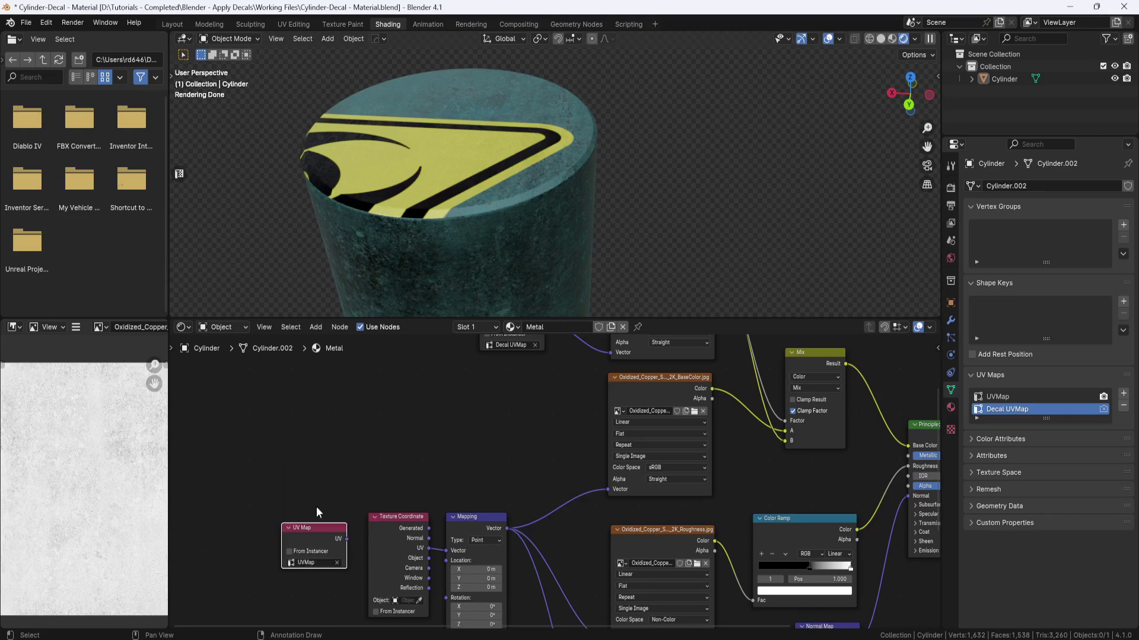
Delete the Texture Coordinate node and connect the duplicated UV Map node to the Mapping node's Vector input.
left_click(396, 517)
key("x")
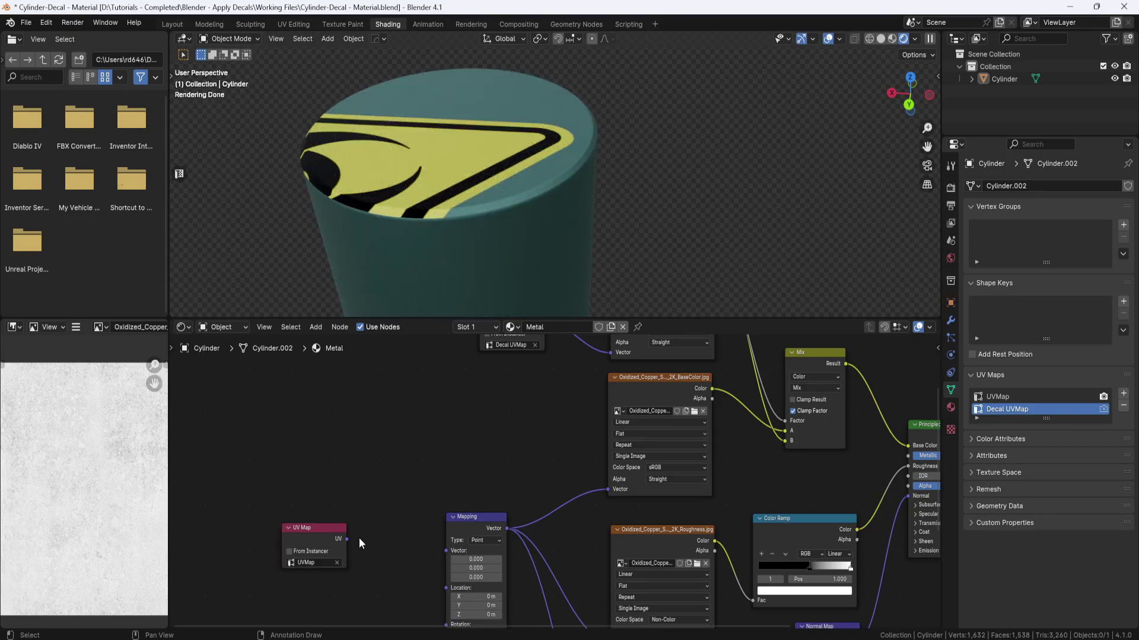
left_click_drag(347, 538, 443, 552)
left_click_drag(326, 528, 379, 520)
Open the UV Editing workspace and display the cylinder's list of UV maps.
left_click(294, 24)
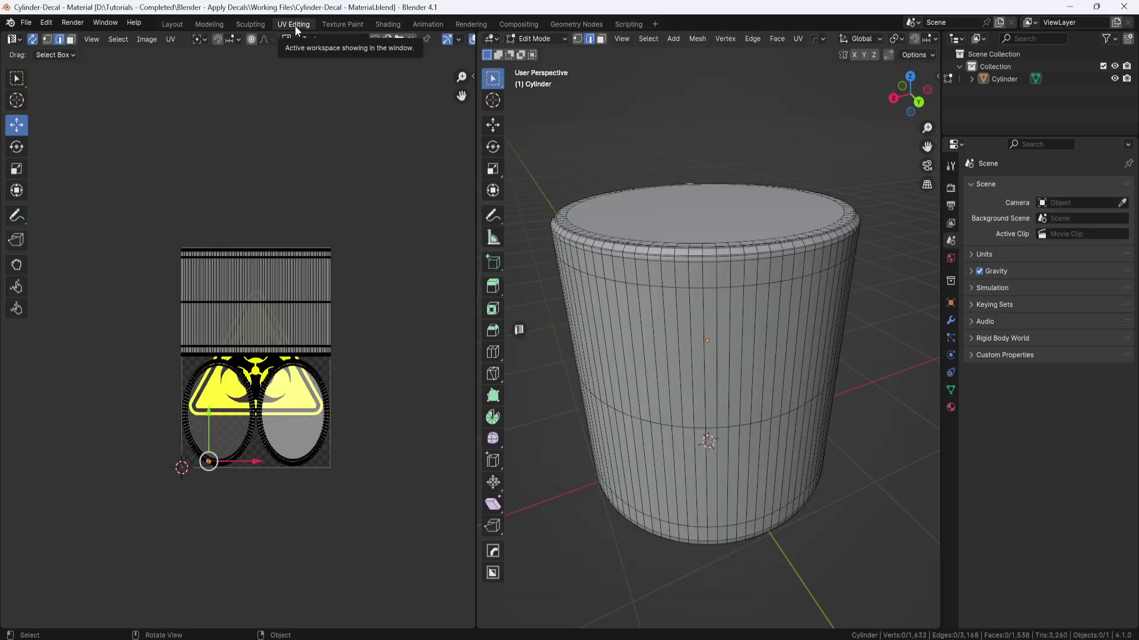
scroll(374, 39, "down", 5)
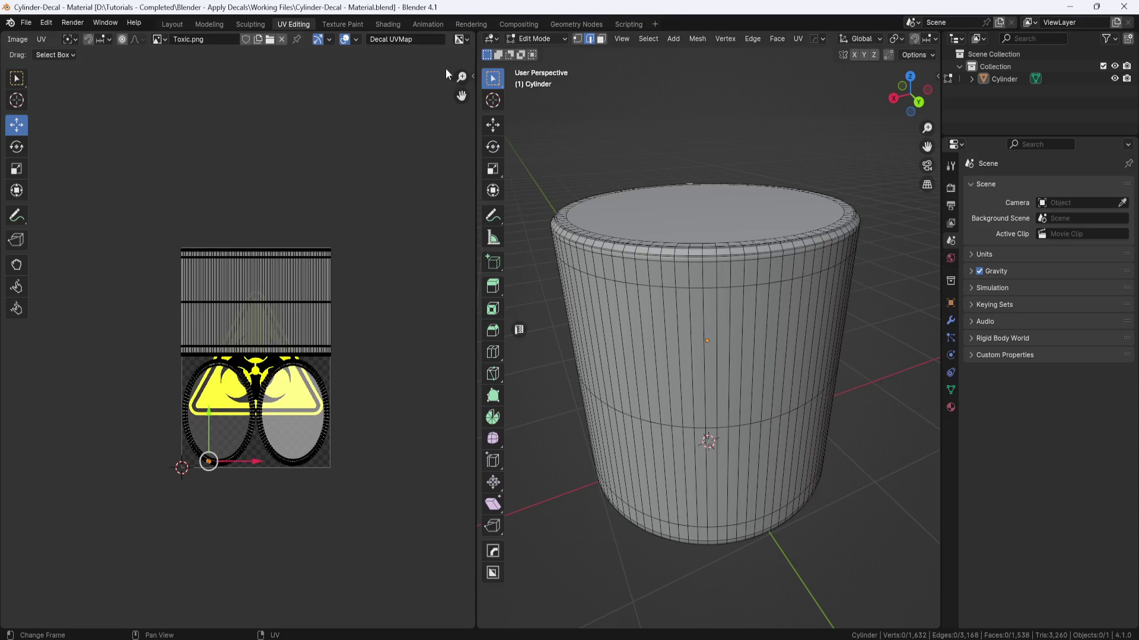
left_click(952, 390)
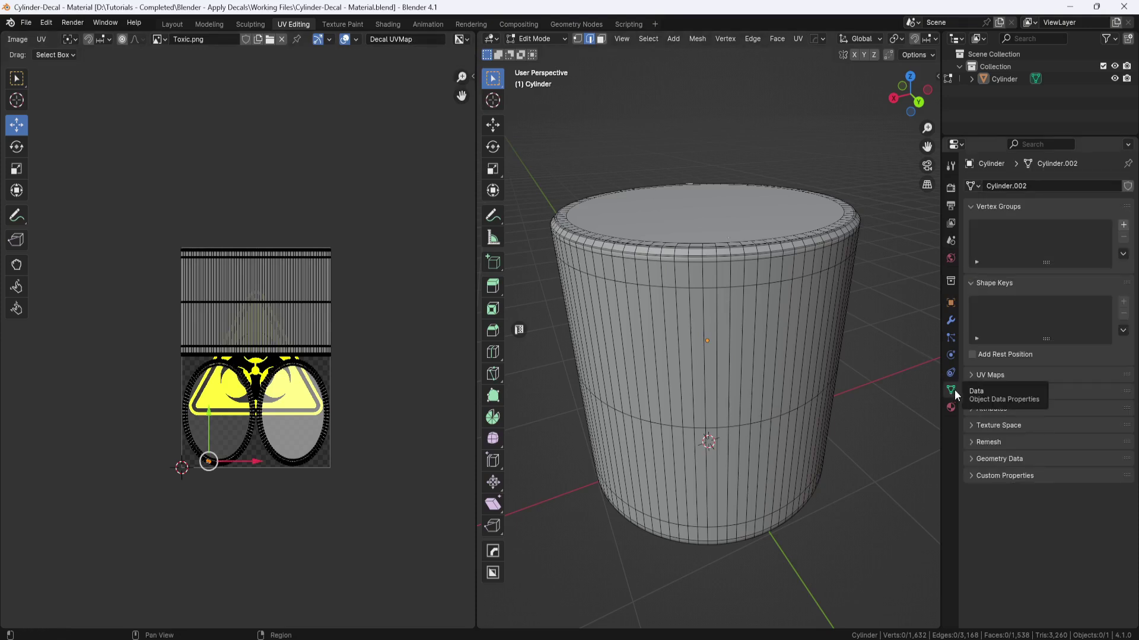
left_click(972, 373)
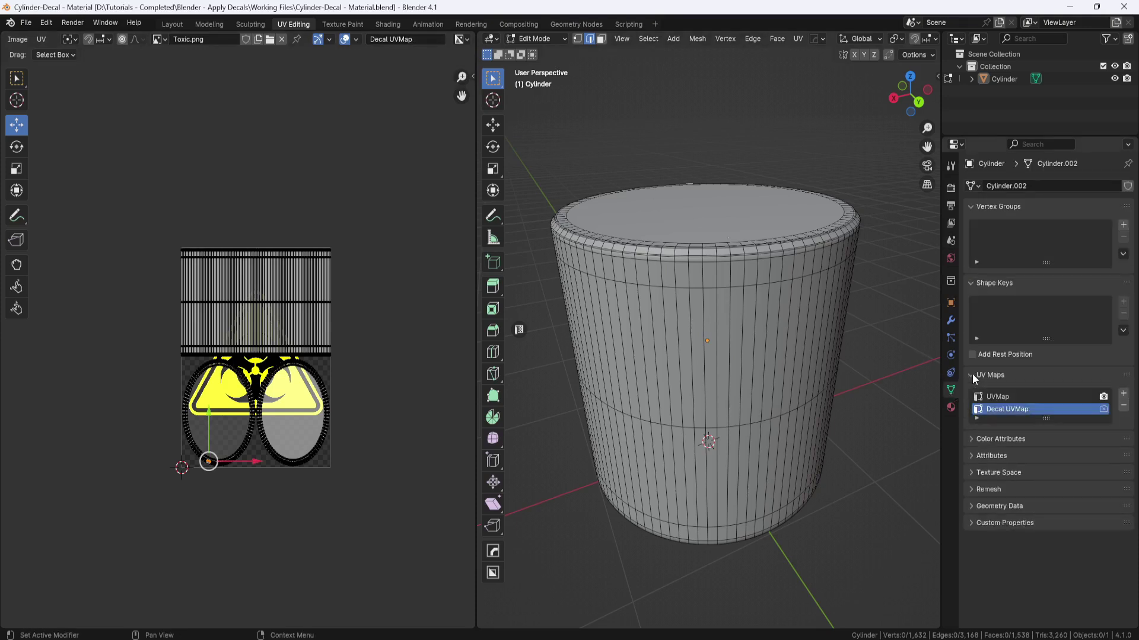
Switch the active UV map to UVMap and back to Decal UVMap.
left_click(1015, 396)
left_click(1019, 408)
left_click(421, 42)
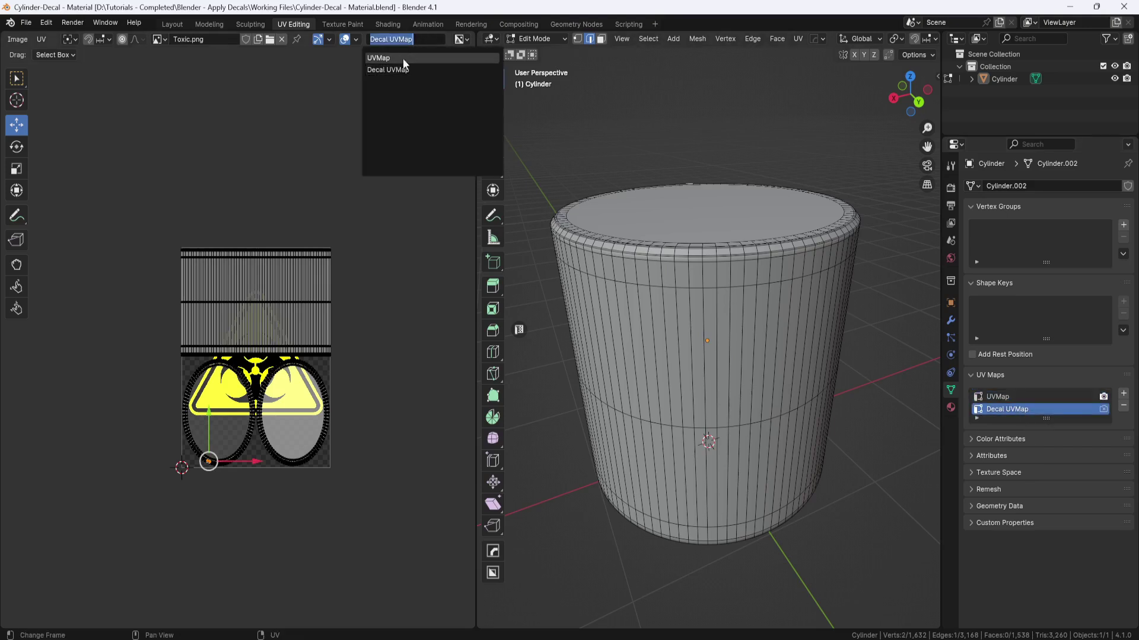
left_click(380, 57)
left_click(428, 42)
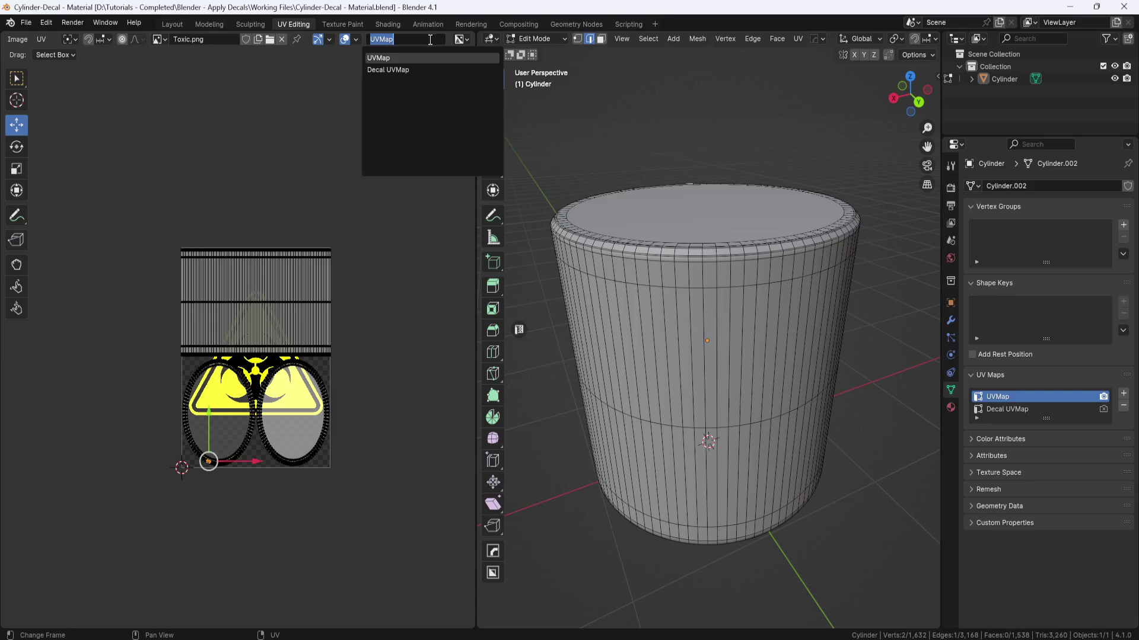
left_click(411, 69)
Select all UVs in Decal UVMap, scale them up, and move them down so the side island surrounds the toxic symbol.
left_click_drag(401, 209, 116, 524)
left_click_drag(256, 309, 332, 358)
left_click(17, 170)
left_click(16, 124)
left_click_drag(249, 380, 248, 425)
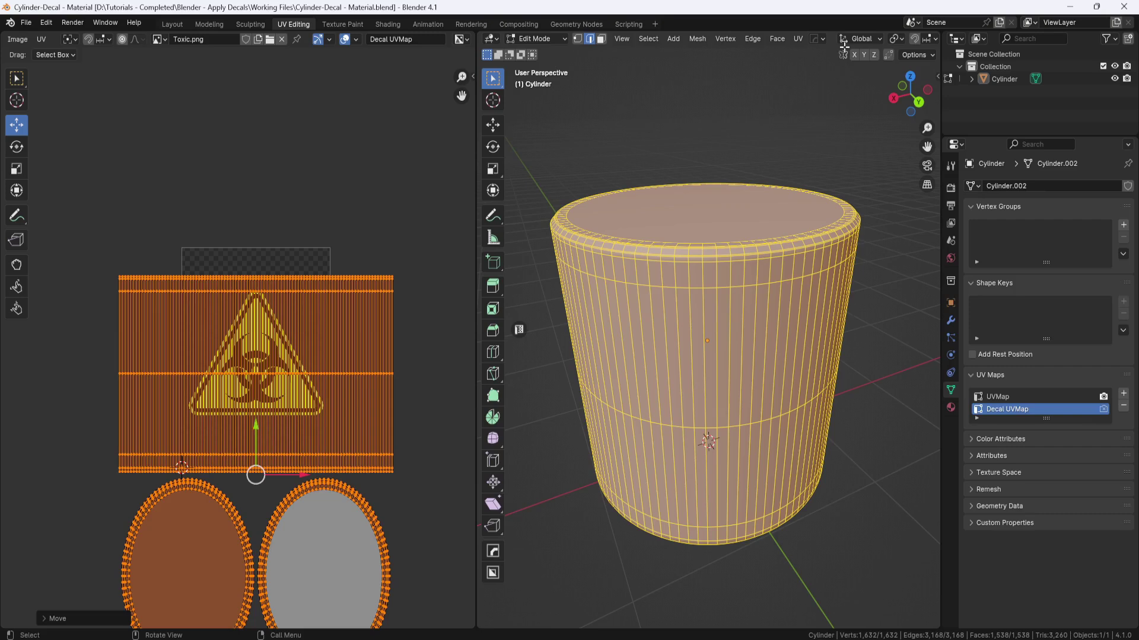
Display the 3D viewport in Rendered shading to preview the decal on the cylinder.
scroll(842, 40, "down", 3)
scroll(842, 40, "down", 4)
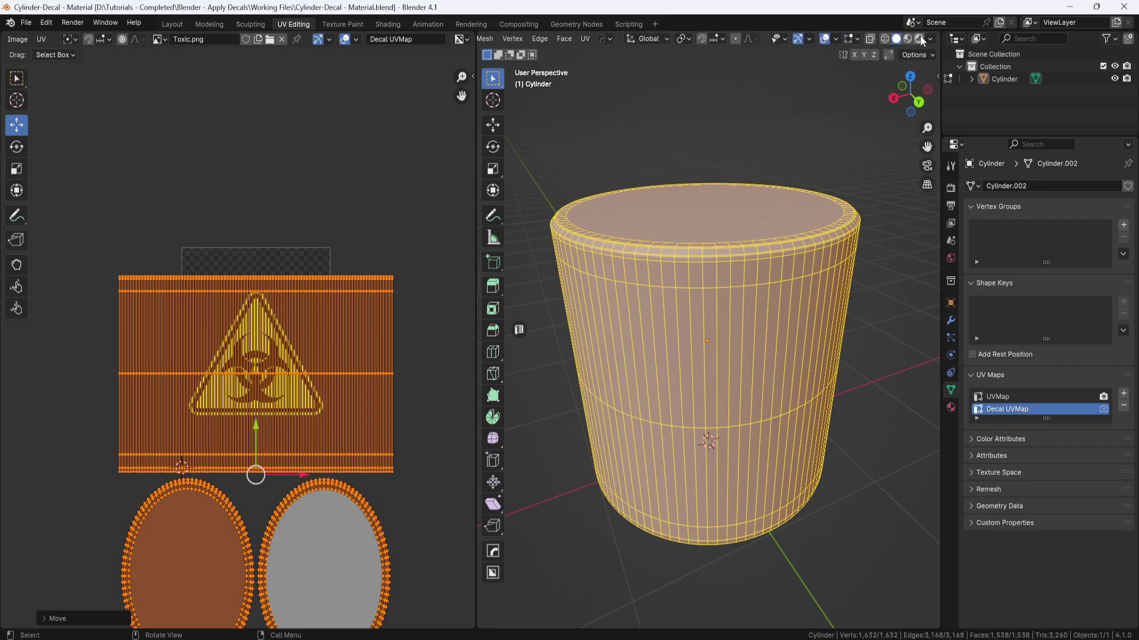
left_click(919, 38)
scroll(593, 38, "down", 2)
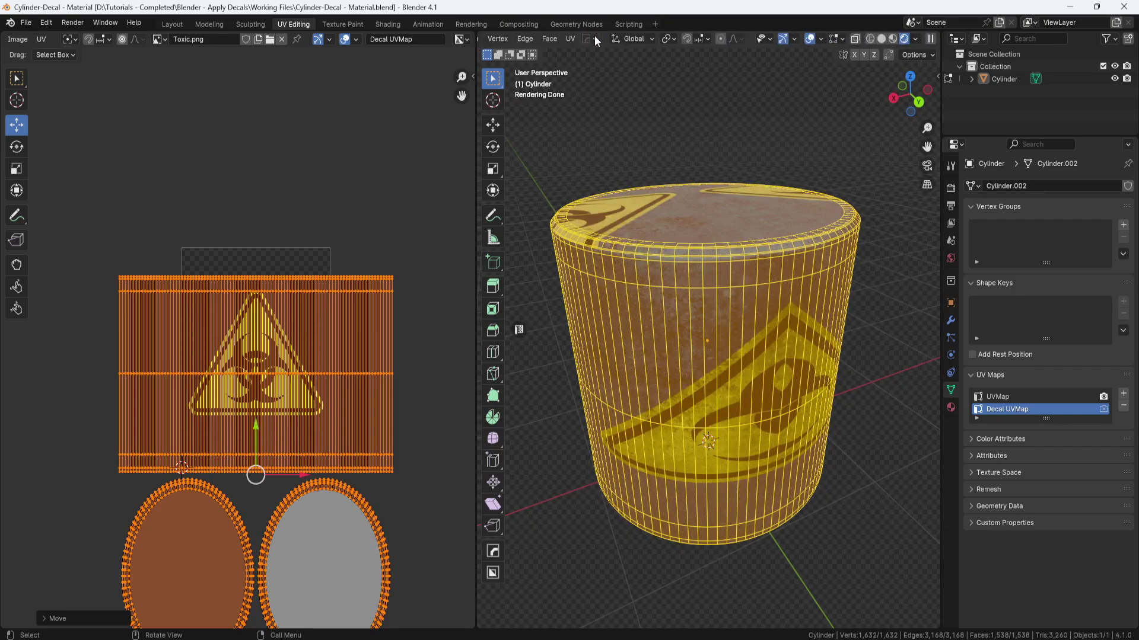
Switch the cylinder to Object Mode and examine how the toxic decal wraps around its side.
scroll(594, 35, "up", 9)
left_click(563, 38)
left_click(553, 53)
middle_click_drag(765, 214, 789, 243)
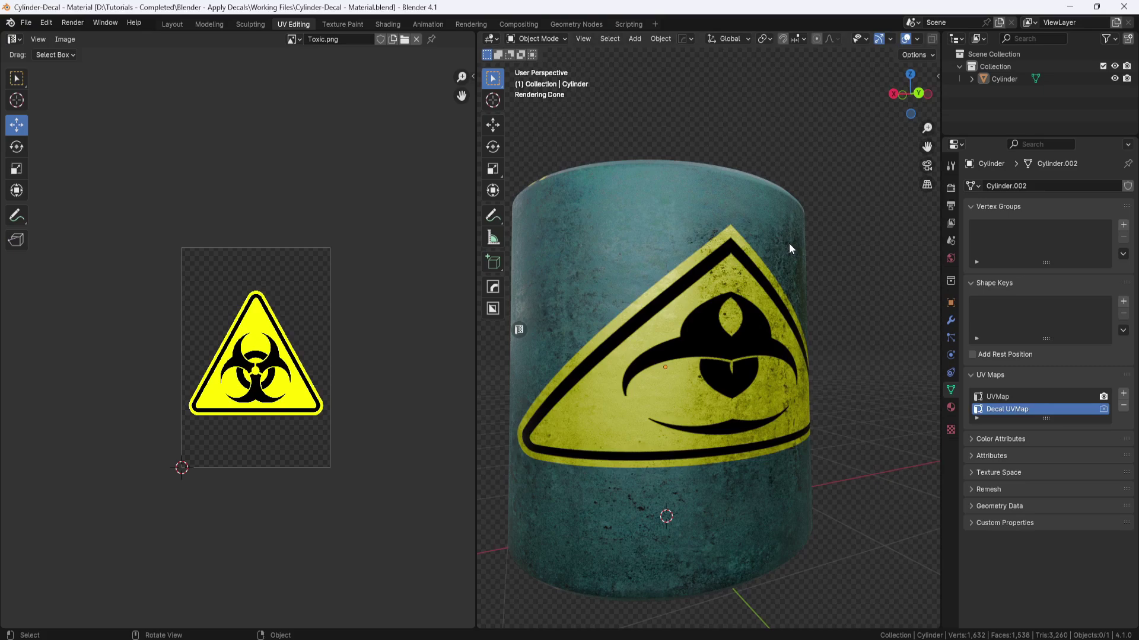
mouse_move(639, 386)
middle_mouse_down()
mouse_move(615, 379)
mouse_move(632, 390)
middle_mouse_up()
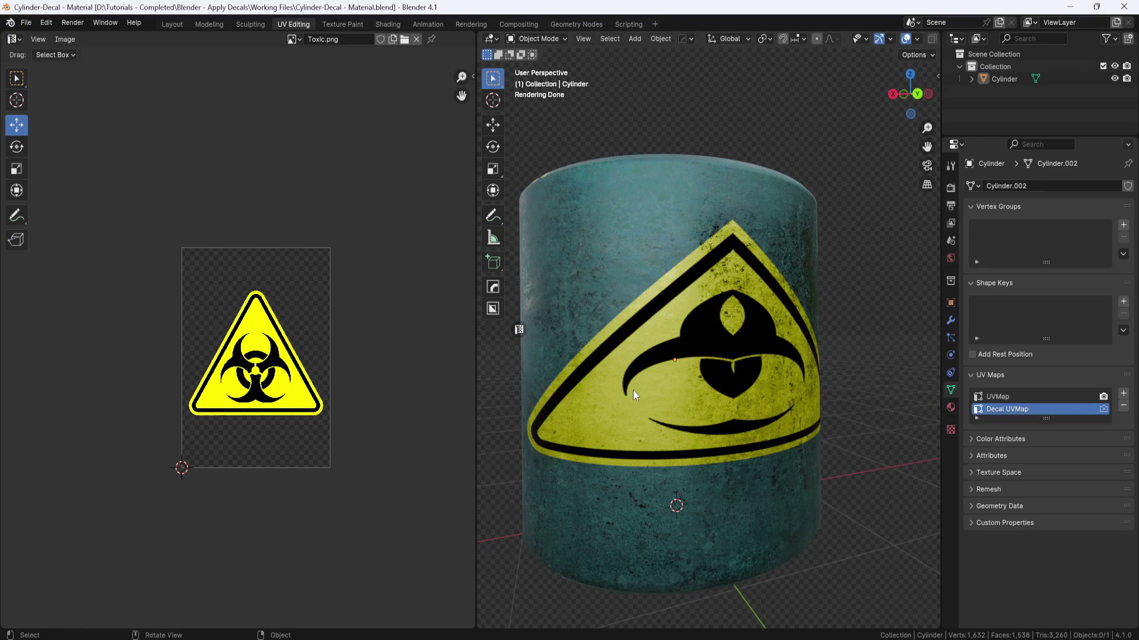
In the Shading workspace, add a Mapping node and insert it between the Decal UVMap node and the Toxic.png texture.
left_click(387, 24)
middle_click_drag(526, 389, 553, 478)
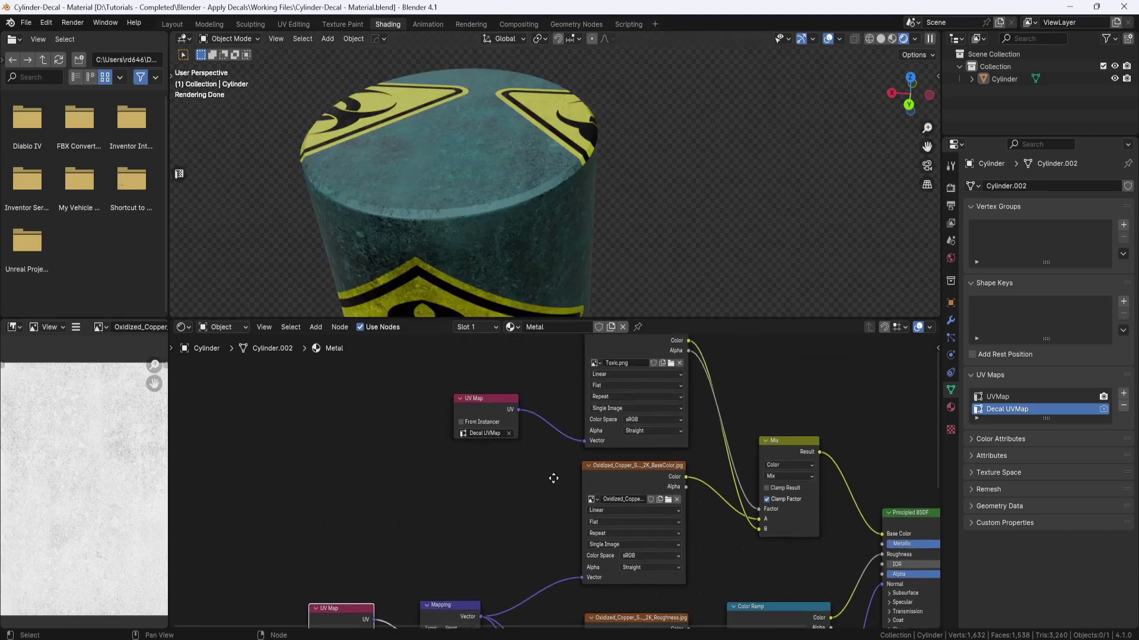
key("shift+a")
left_click(390, 425)
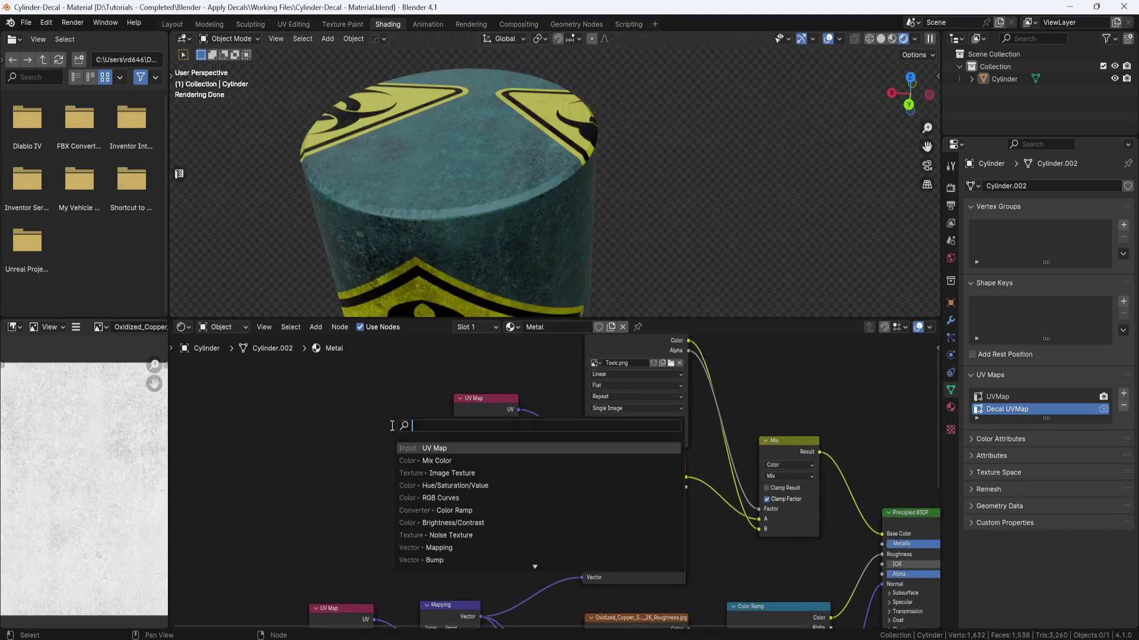
left_click(446, 549)
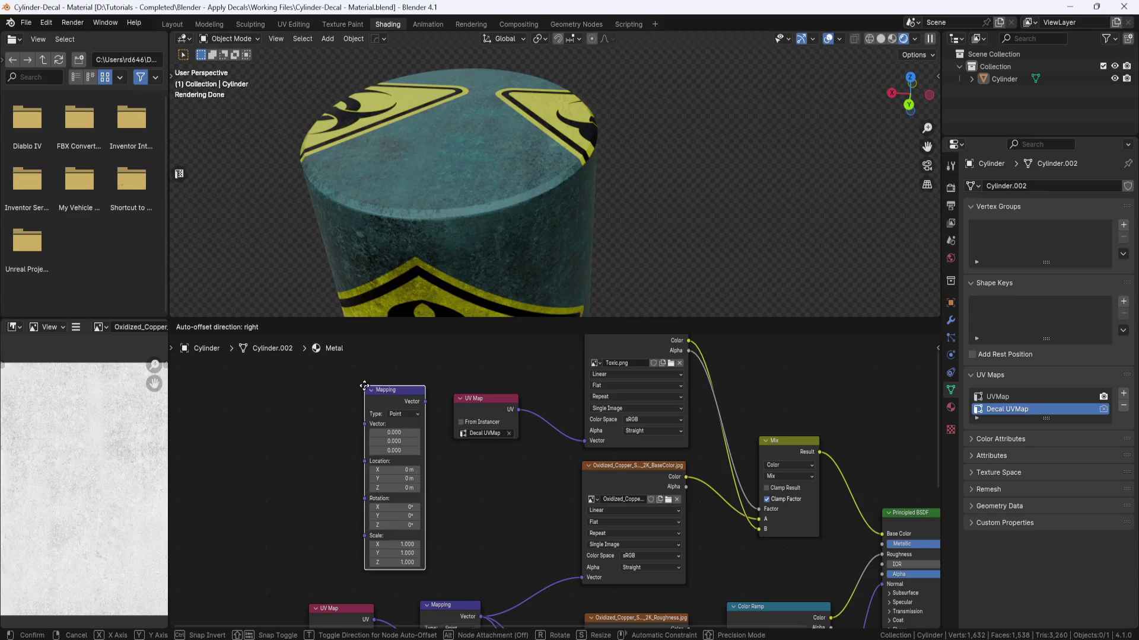
left_click(430, 397)
left_click_drag(477, 401, 356, 374)
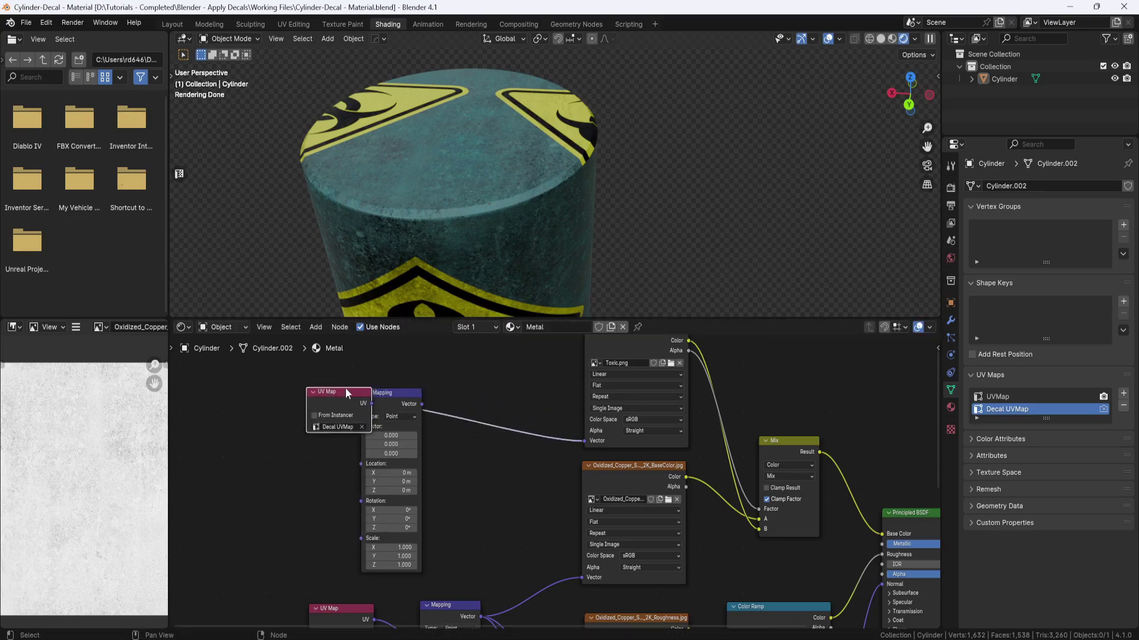
left_click_drag(396, 399, 483, 392)
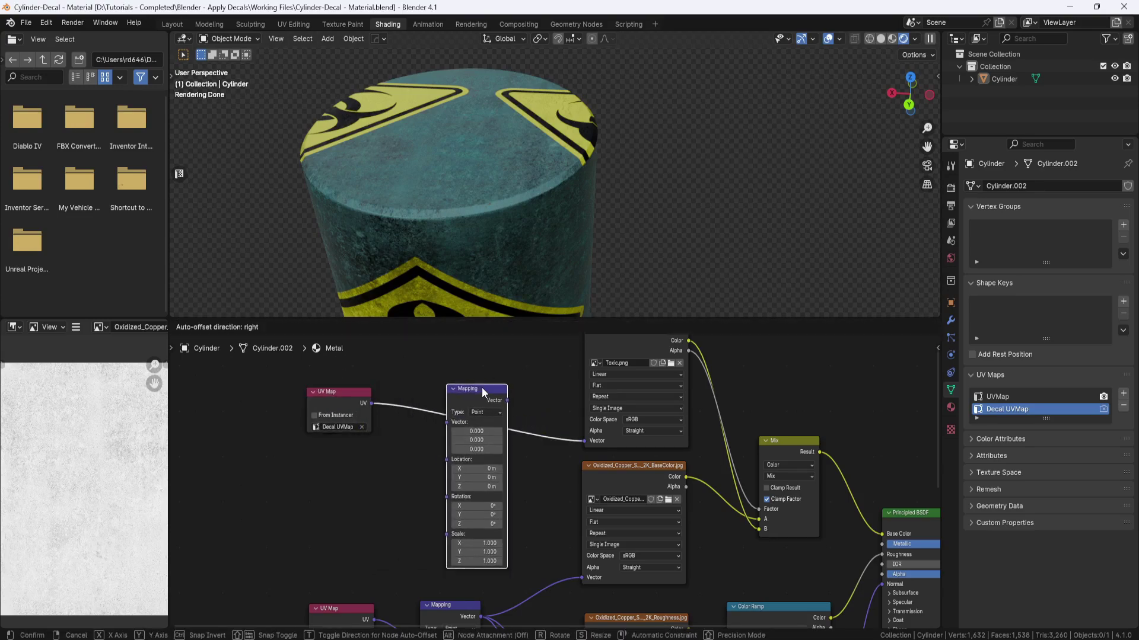
Set the decal Mapping node's scale to X 4.5, Y 2 and Z 2.
scroll(511, 446, "up", 2)
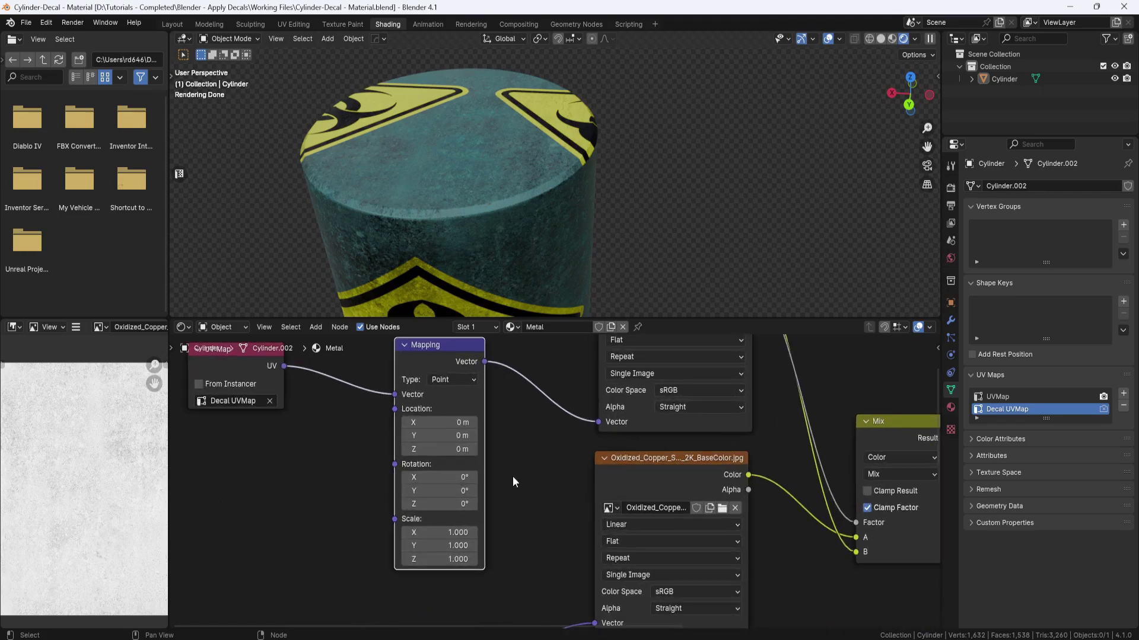
left_click(452, 533)
type("4.5")
key("Tab")
type("2")
key("Tab")
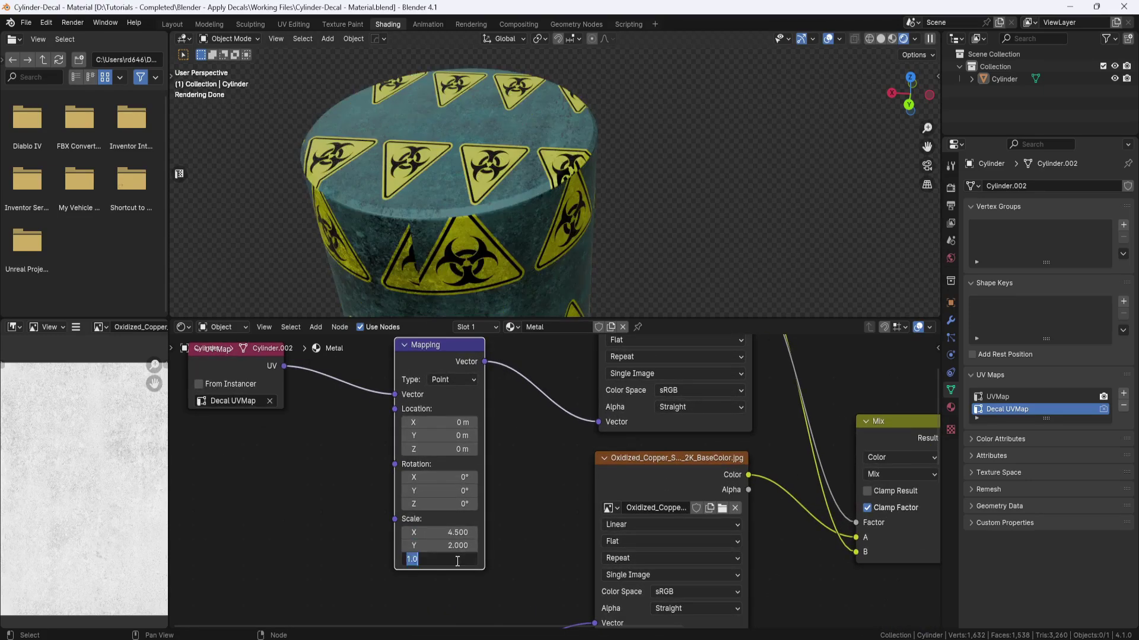
type("2")
key("Return")
middle_click_drag(593, 290, 584, 176)
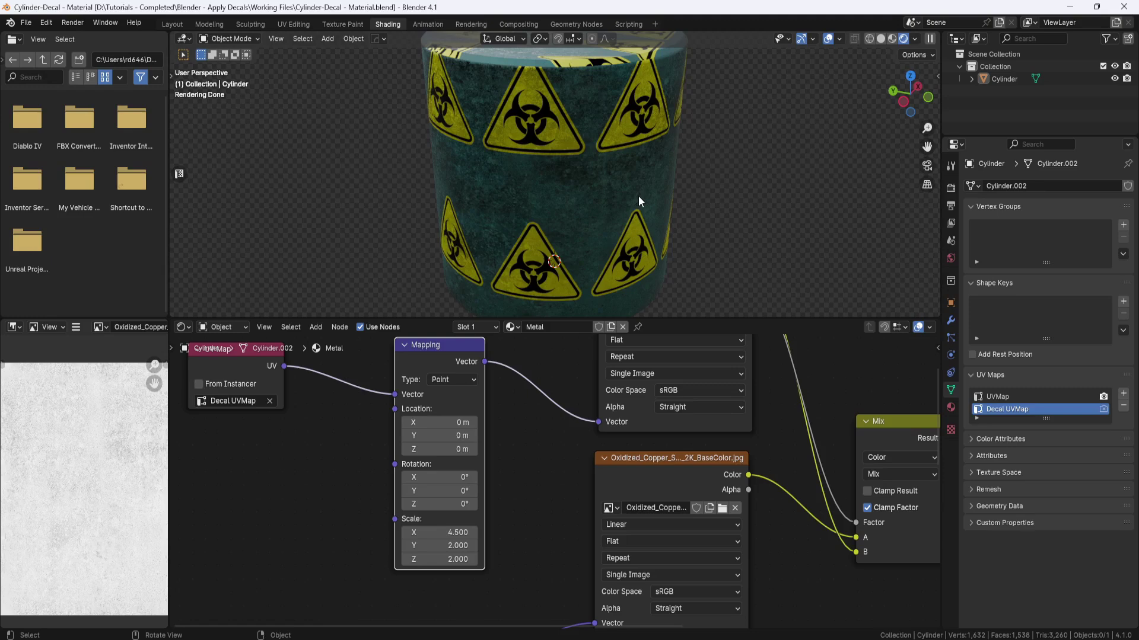
Set the Toxic.png texture's extension mode to Clip so that the decal does not repeat.
middle_click_drag(601, 352, 526, 458)
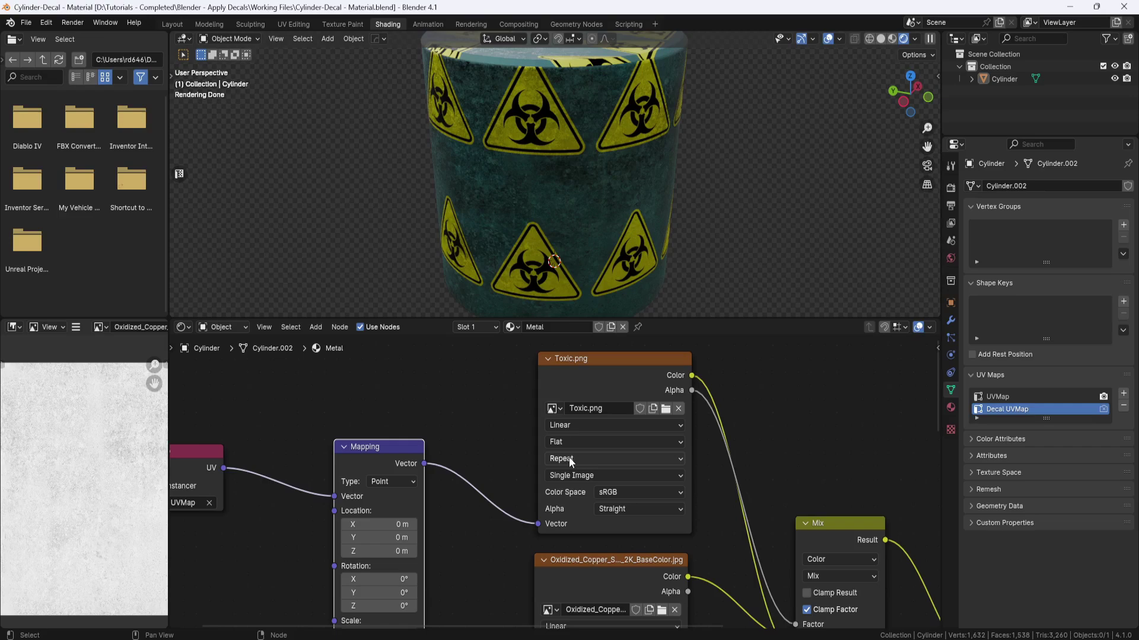
left_click(681, 461)
left_click(580, 519)
middle_click_drag(646, 249, 664, 211)
In the UV Editing workspace, select all Decal UVMap UVs and move them down to raise the decal on the cylinder.
left_click(294, 23)
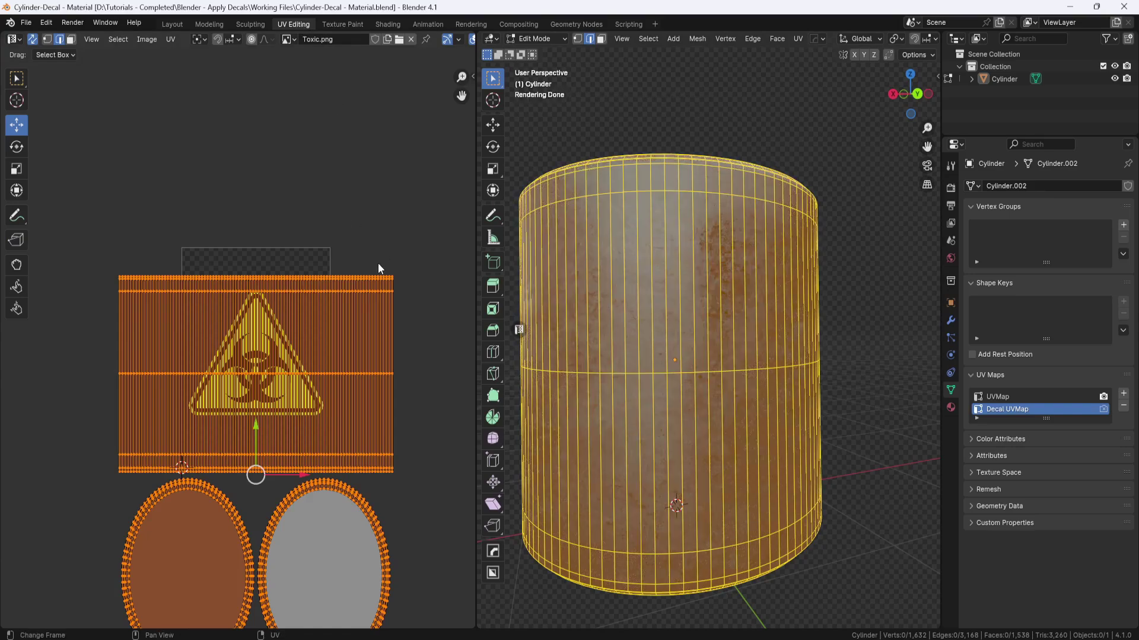
middle_click_drag(582, 281, 870, 295)
middle_click_drag(809, 319, 831, 277, "shift")
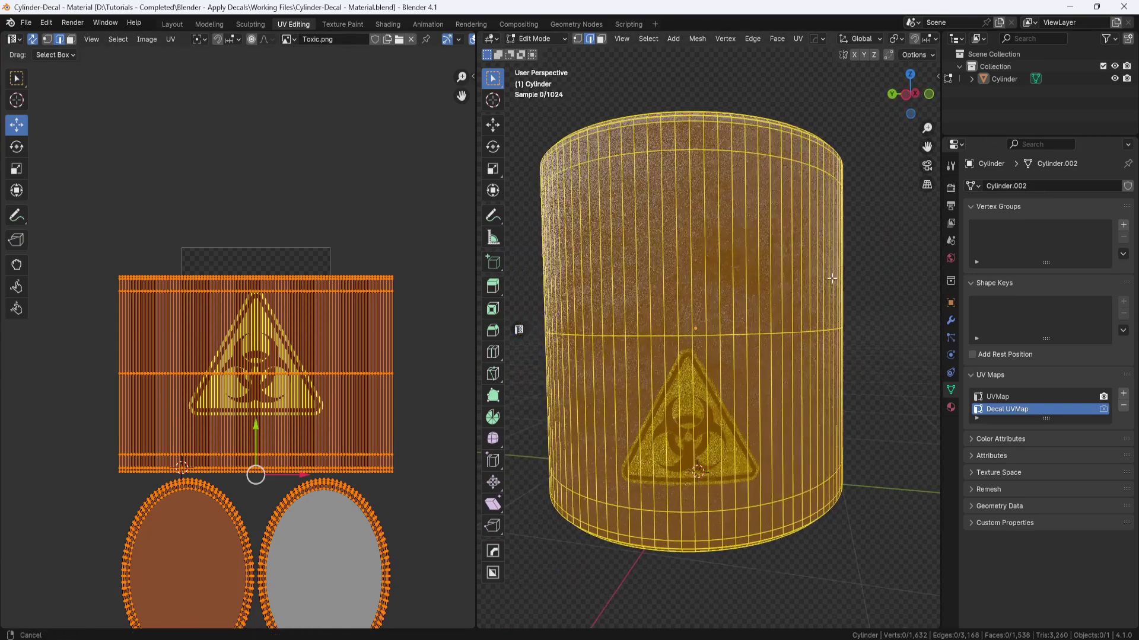
middle_click_drag(354, 355, 363, 279)
left_click_drag(437, 177, 114, 598)
left_click_drag(260, 345, 258, 434)
left_click(19, 174)
left_click(16, 124)
left_click(15, 171)
left_click(17, 126)
Return to the Shading workspace and examine the repositioned decal on the cylinder up close.
scroll(695, 392, "up", 4)
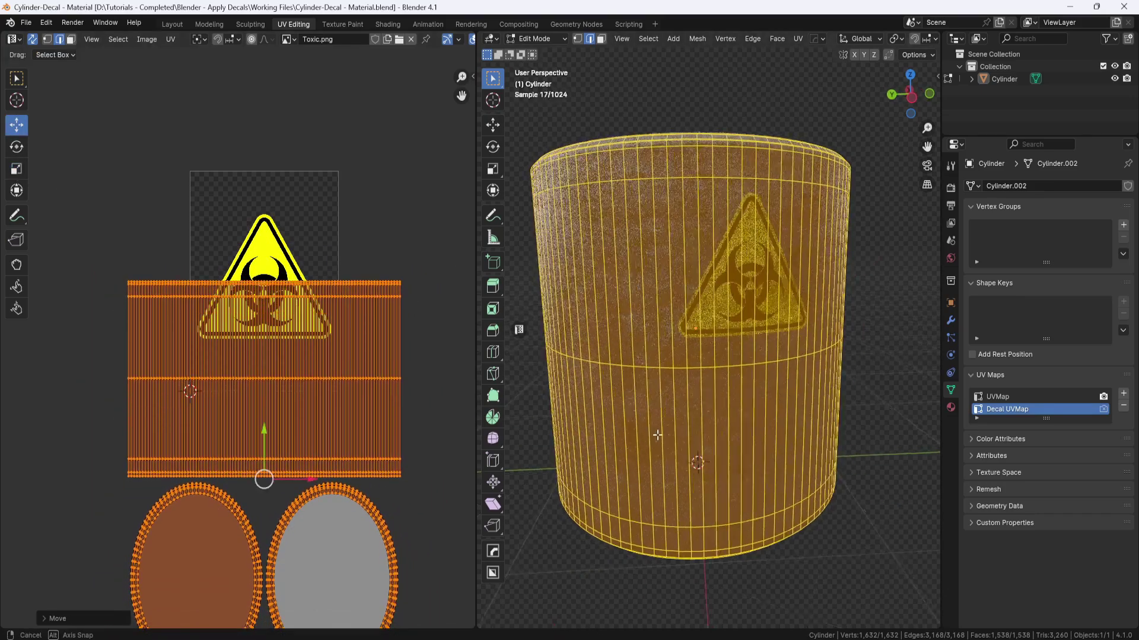
middle_click_drag(695, 391, 703, 395)
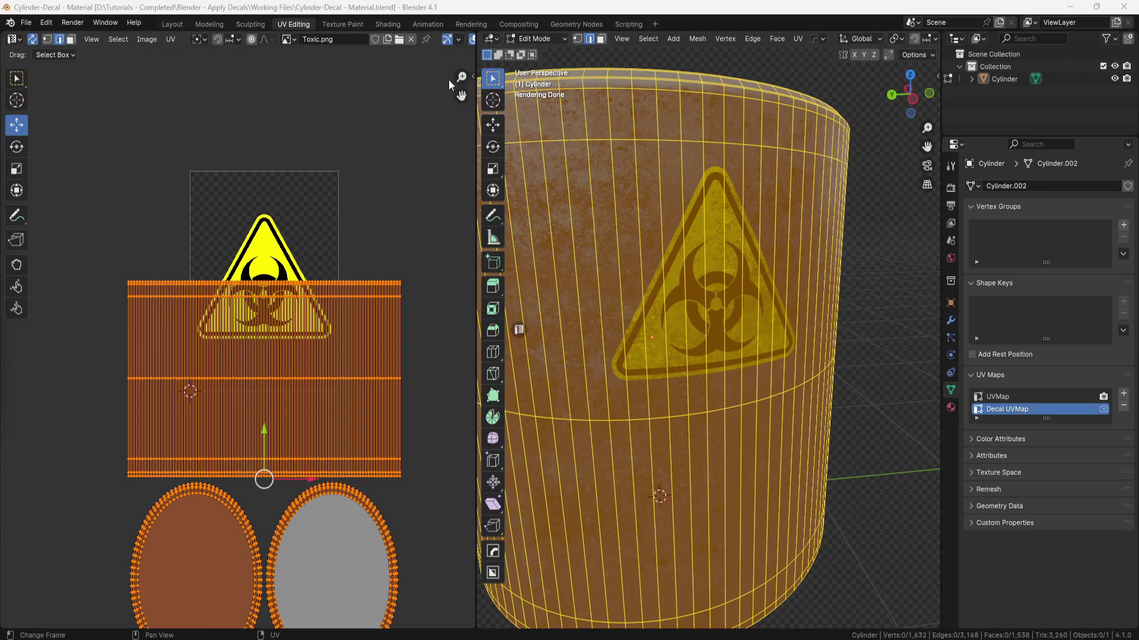
left_click(388, 24)
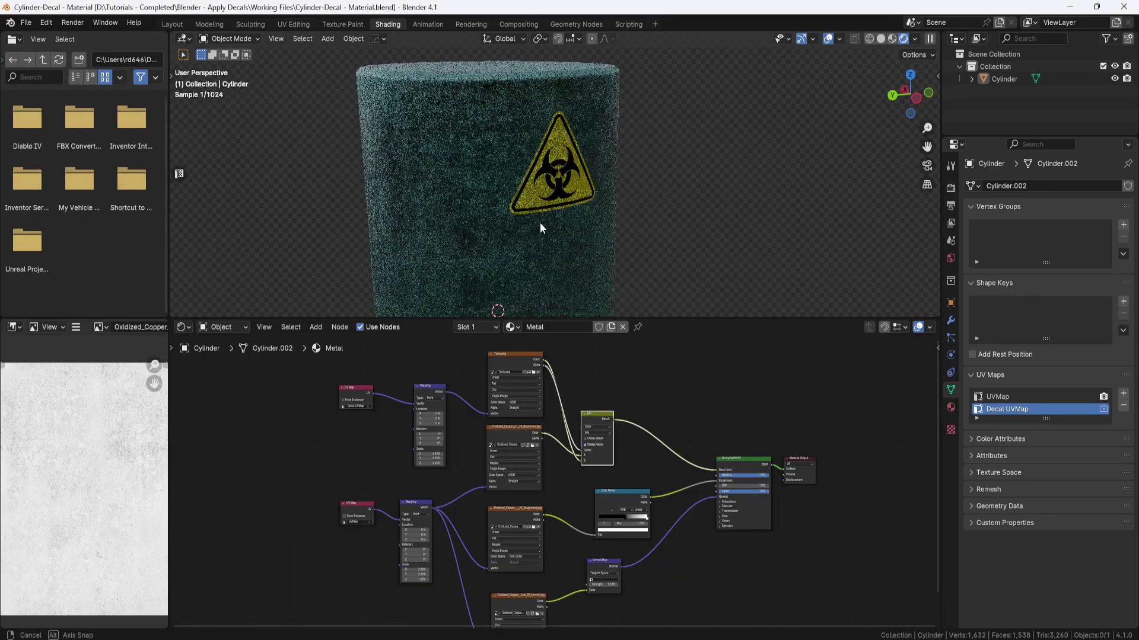
scroll(563, 179, "up", 4)
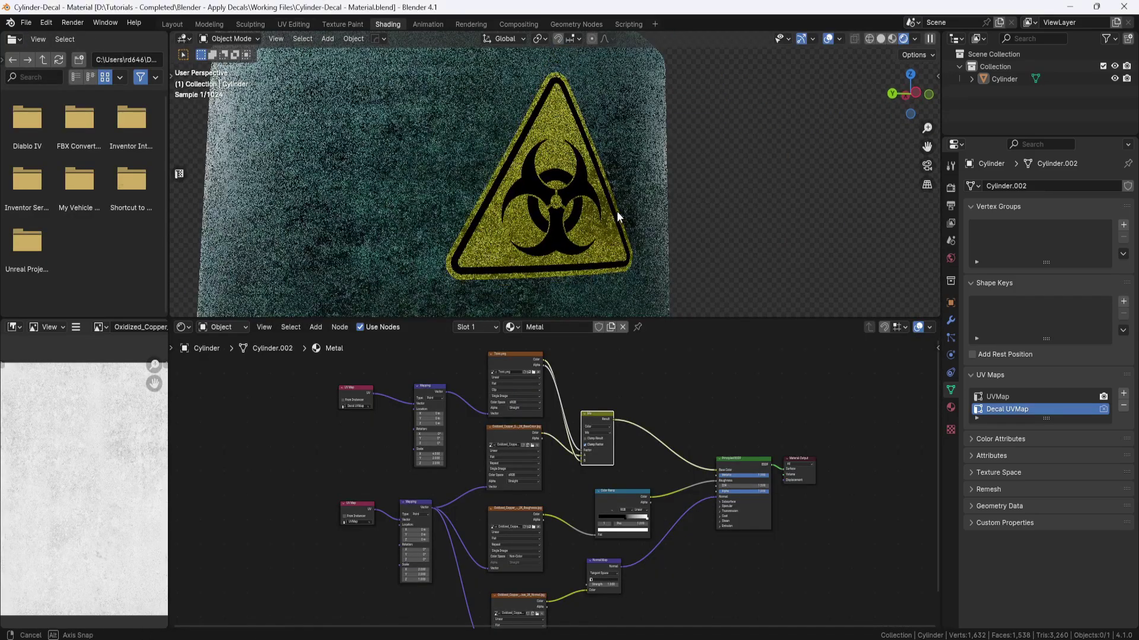
scroll(617, 211, "up", 3)
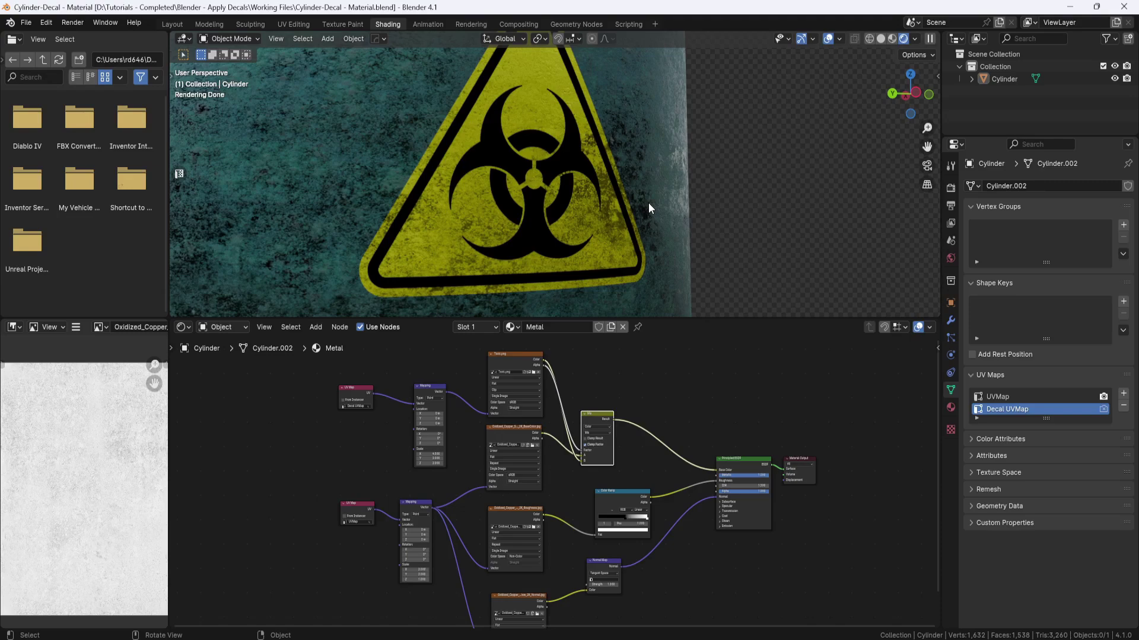
Duplicate the Mix node and insert the copy between the roughness texture and the Color Ramp.
middle_click_drag(665, 431, 624, 420)
scroll(599, 410, "up", 3)
key("shift+d")
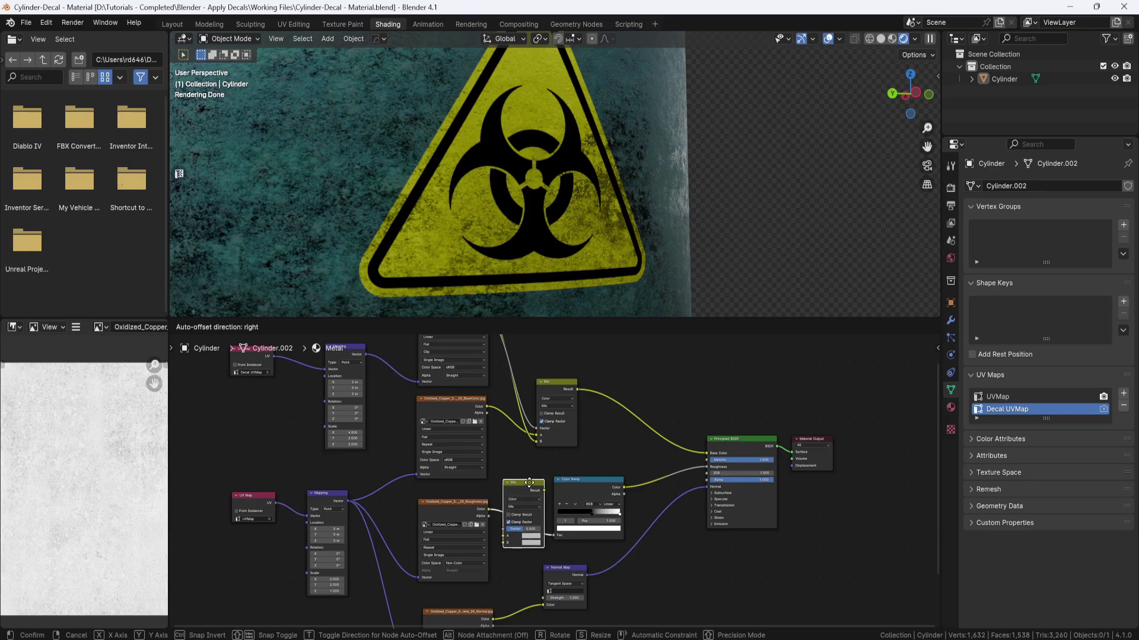
left_click(529, 482)
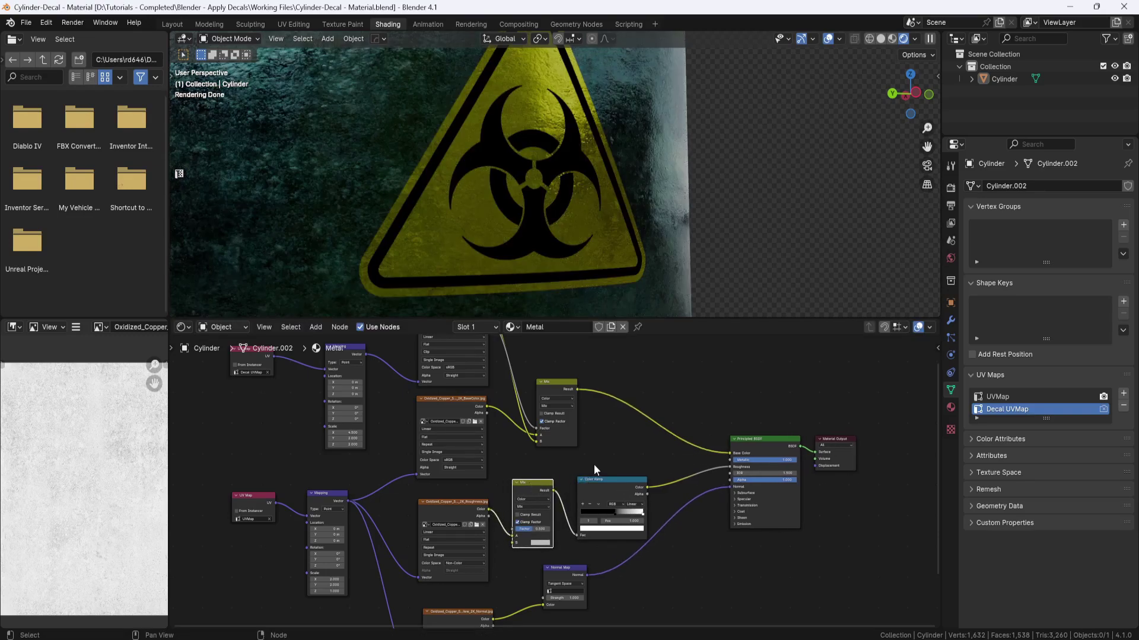
left_click_drag(595, 469, 620, 469)
Link Toxic.png's Alpha to the roughness Mix node's Factor and brighten that node's B color slightly.
middle_click_drag(602, 409, 585, 459)
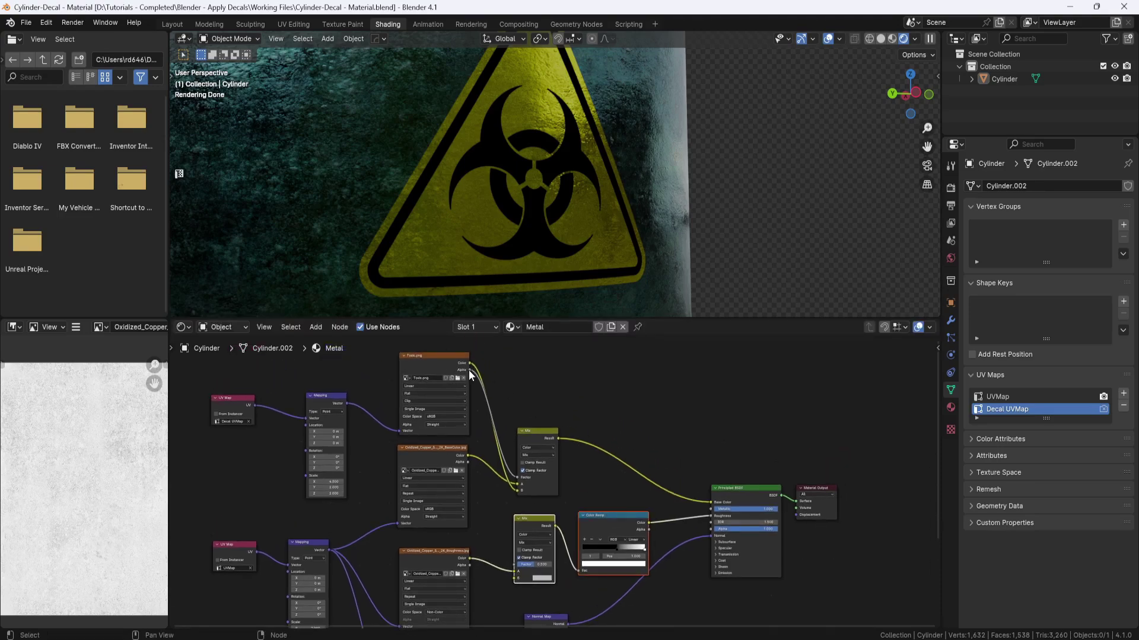
left_click_drag(469, 370, 511, 564)
middle_click_drag(618, 231, 625, 240)
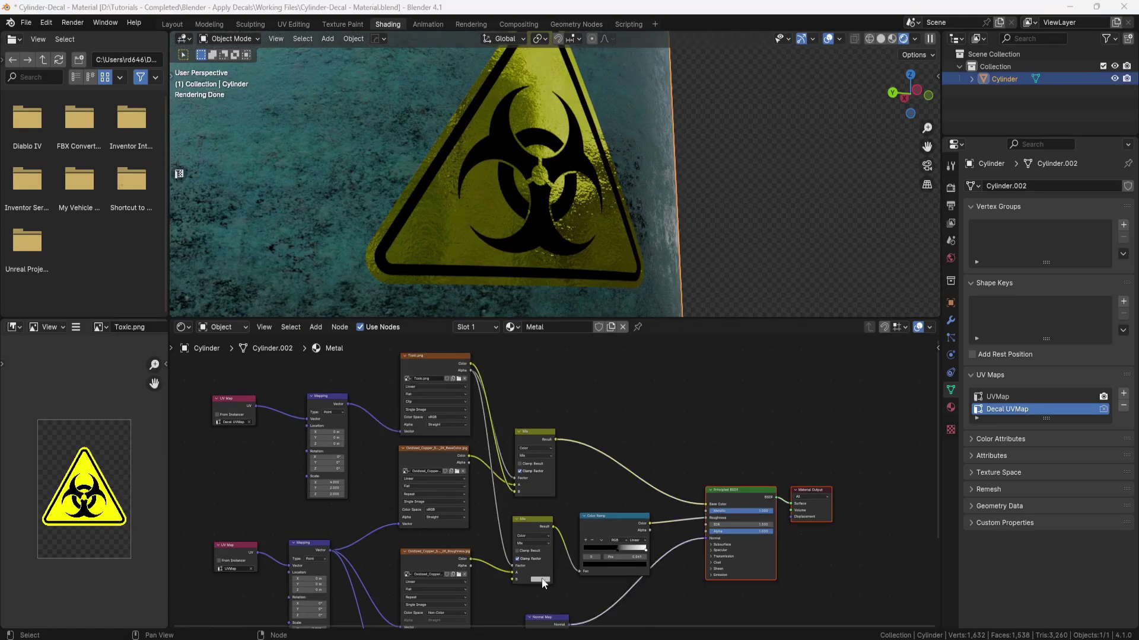
left_click(541, 580)
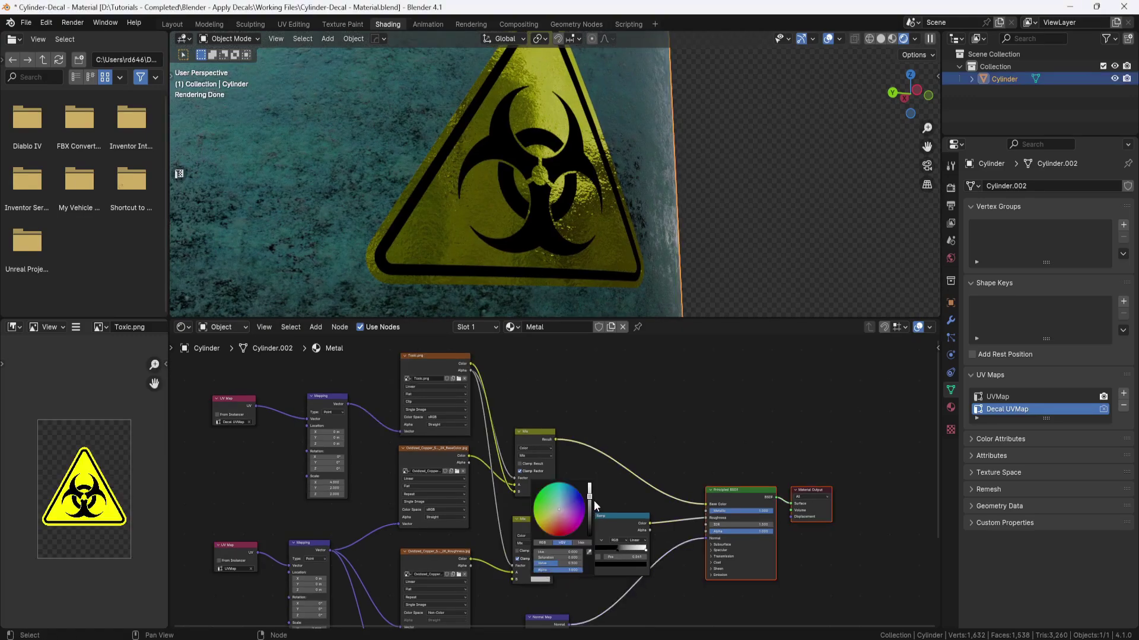
mouse_move(593, 500)
left_mouse_down()
mouse_move(590, 484)
mouse_move(589, 493)
left_mouse_up()
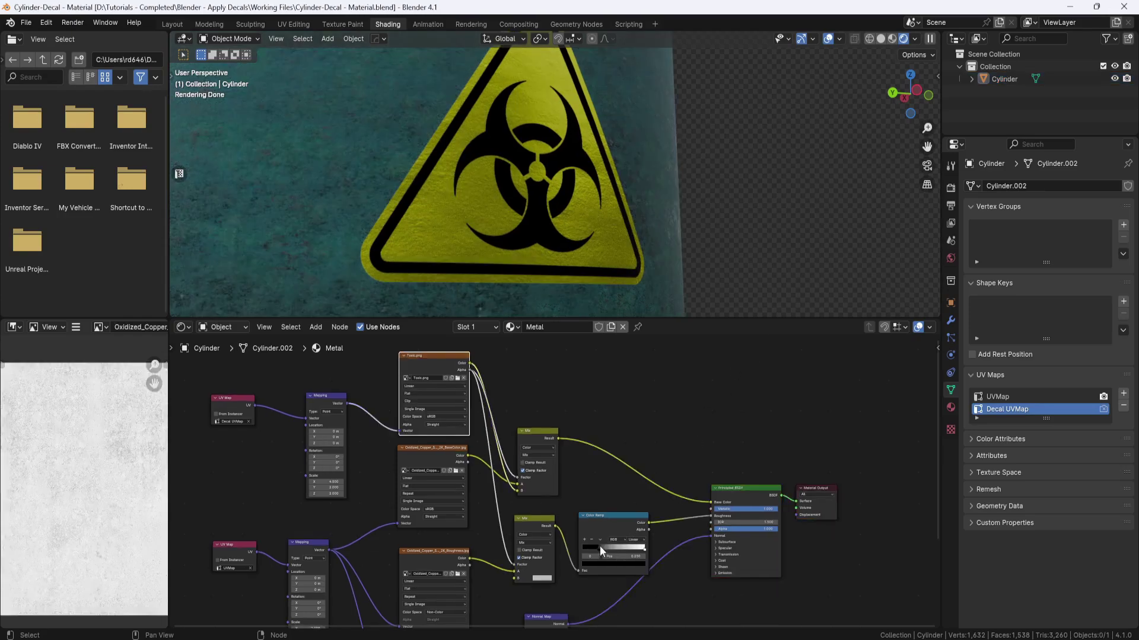
Try duplicating the roughness Mix node and inserting the copy between the normal texture and the Normal Map node.
middle_click_drag(599, 546, 596, 390)
left_click(592, 389)
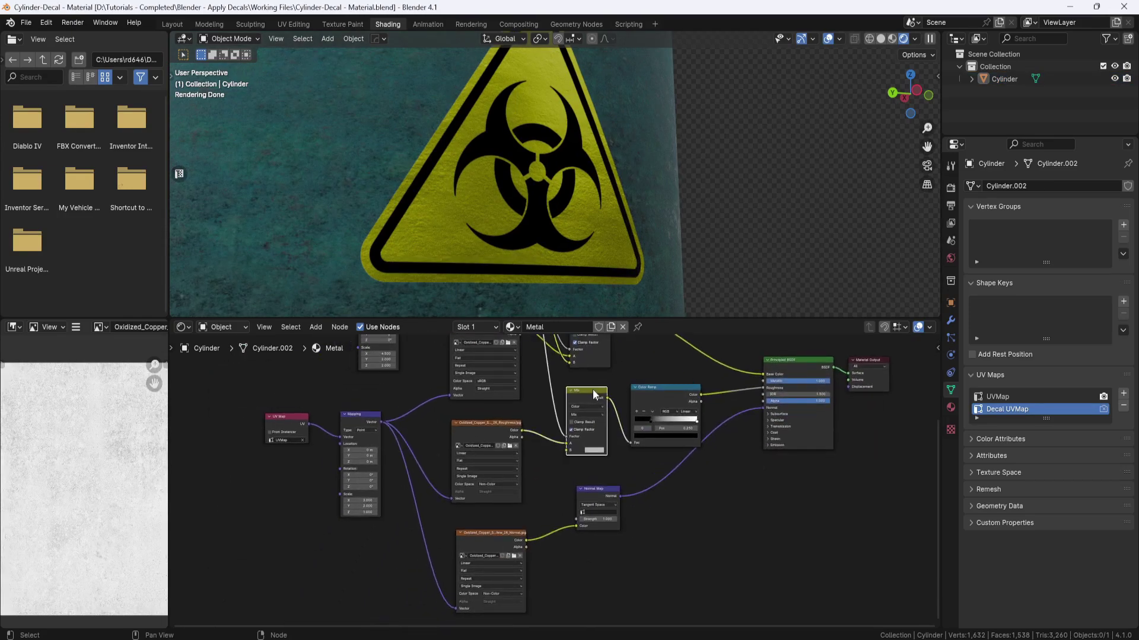
key("shift+d")
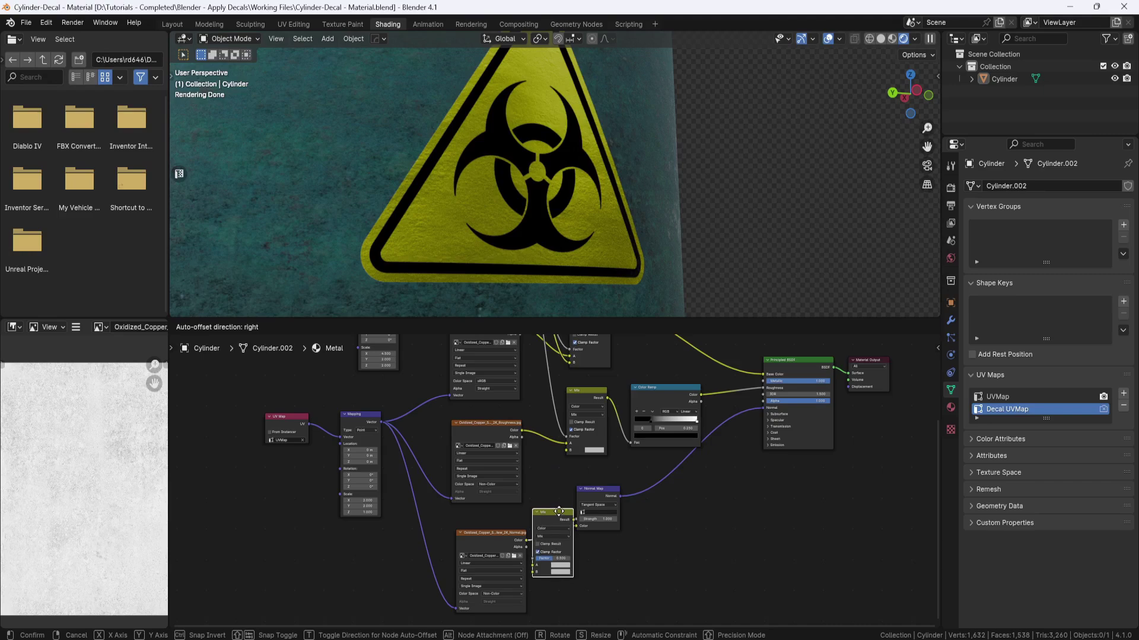
left_click(568, 523)
middle_click_drag(616, 543, 629, 544)
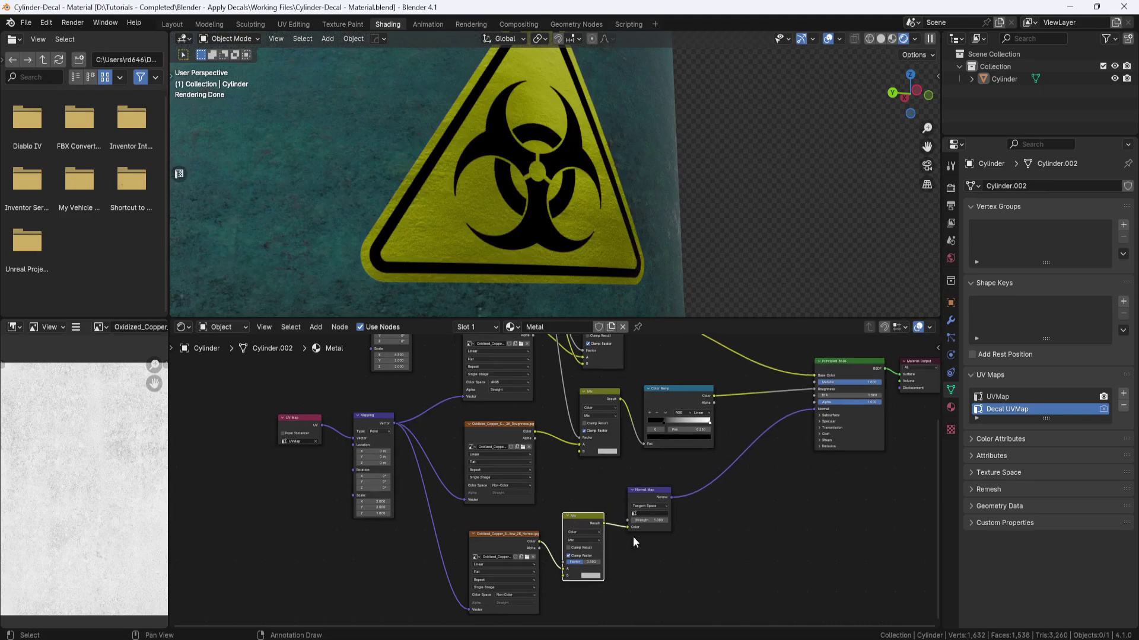
left_click_drag(647, 473, 588, 541)
left_click_drag(647, 489, 672, 489)
middle_click_drag(623, 472, 599, 505)
scroll(599, 506, "down", 2)
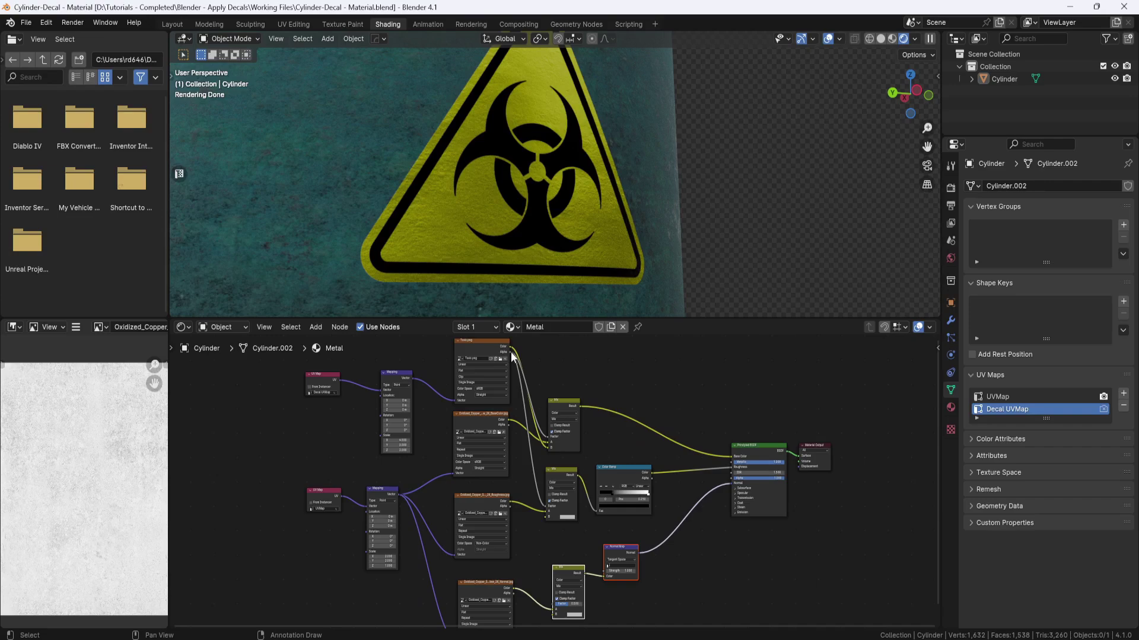
Try linking Toxic.png's Alpha to the normal Mix node's Factor and setting its B color to white.
left_click_drag(514, 354, 552, 603)
middle_click_drag(586, 534, 589, 510)
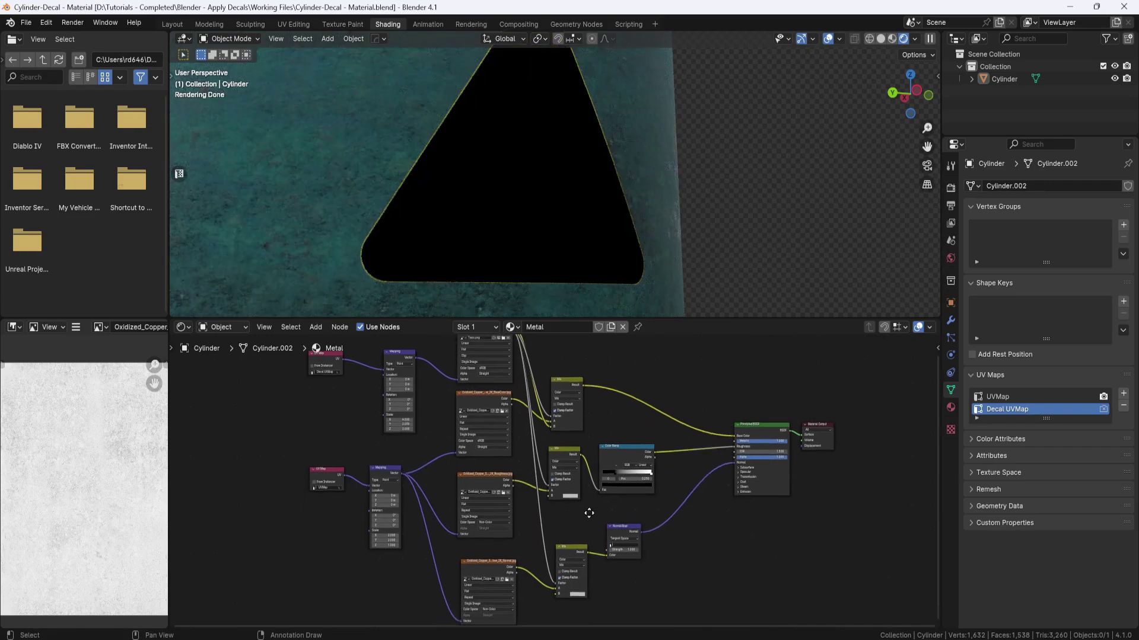
scroll(589, 510, "up", 3)
left_click(567, 543)
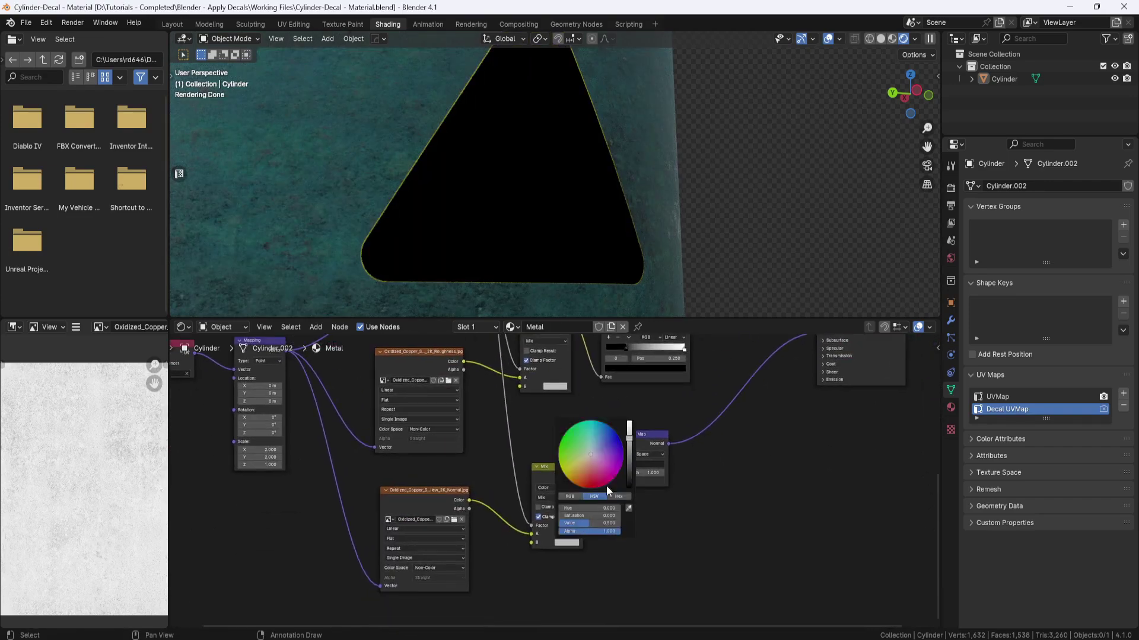
left_click_drag(629, 438, 623, 388)
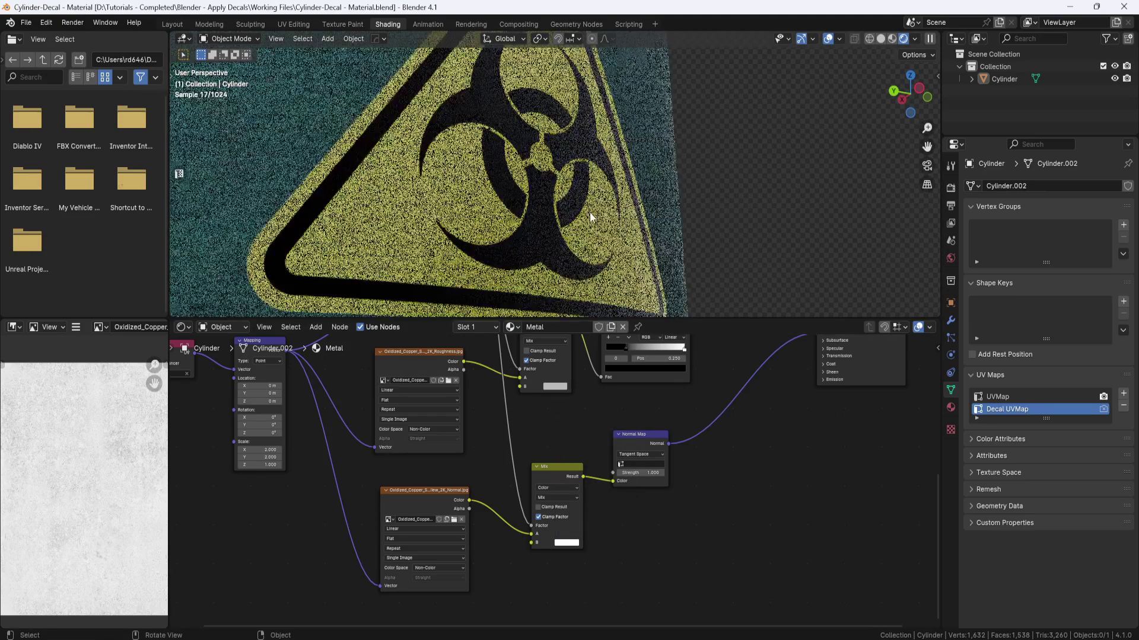
Undo the color, Alpha link and Mix node insertion made between the normal texture and the Normal Map node.
middle_click_drag(709, 450, 697, 480)
key("ctrl+z")
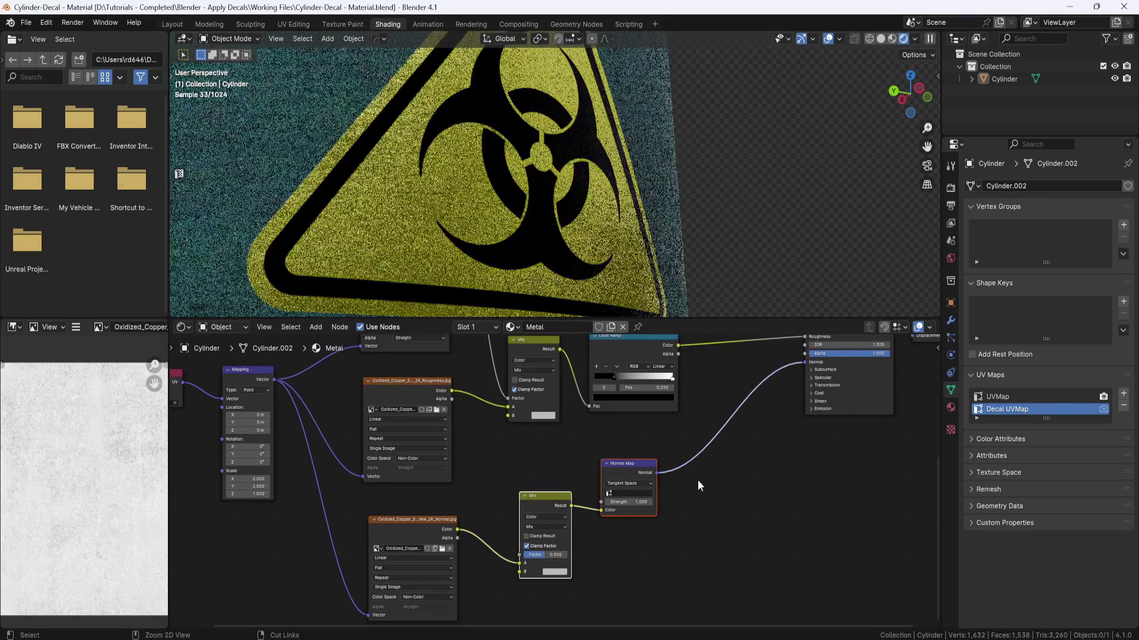
key("ctrl+z")
key("ctrl+z")
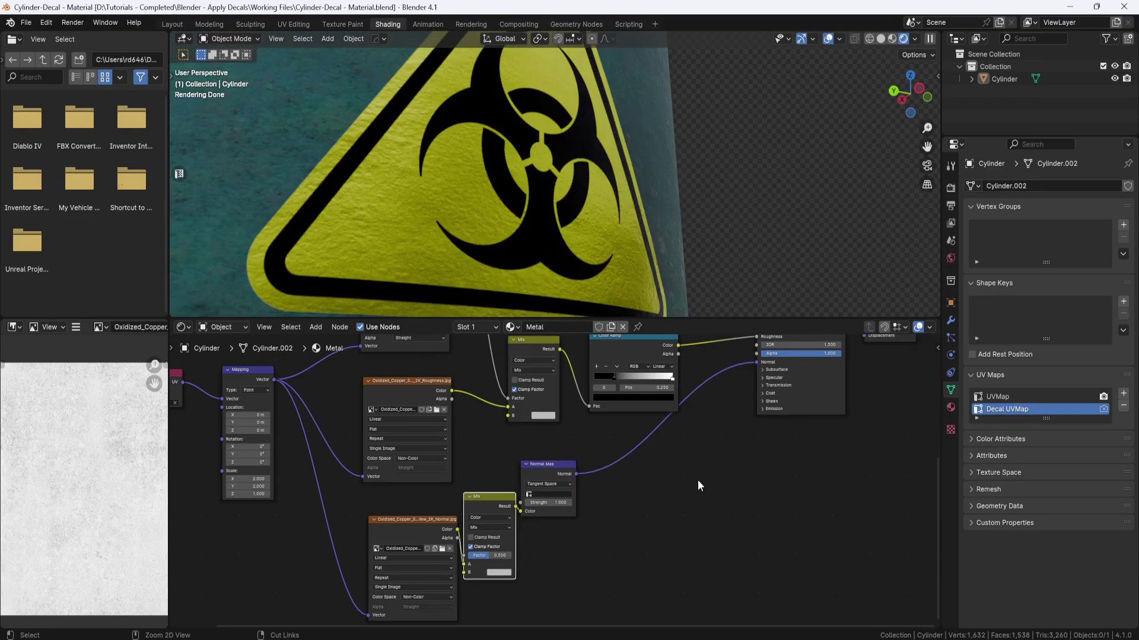
key("ctrl+z")
Add a Hue/Saturation/Value node above the base color Mix node in the Metal material.
middle_click_drag(637, 431, 588, 537)
scroll(584, 486, "down", 3)
middle_click_drag(562, 402, 573, 485)
left_click_drag(523, 448, 541, 436)
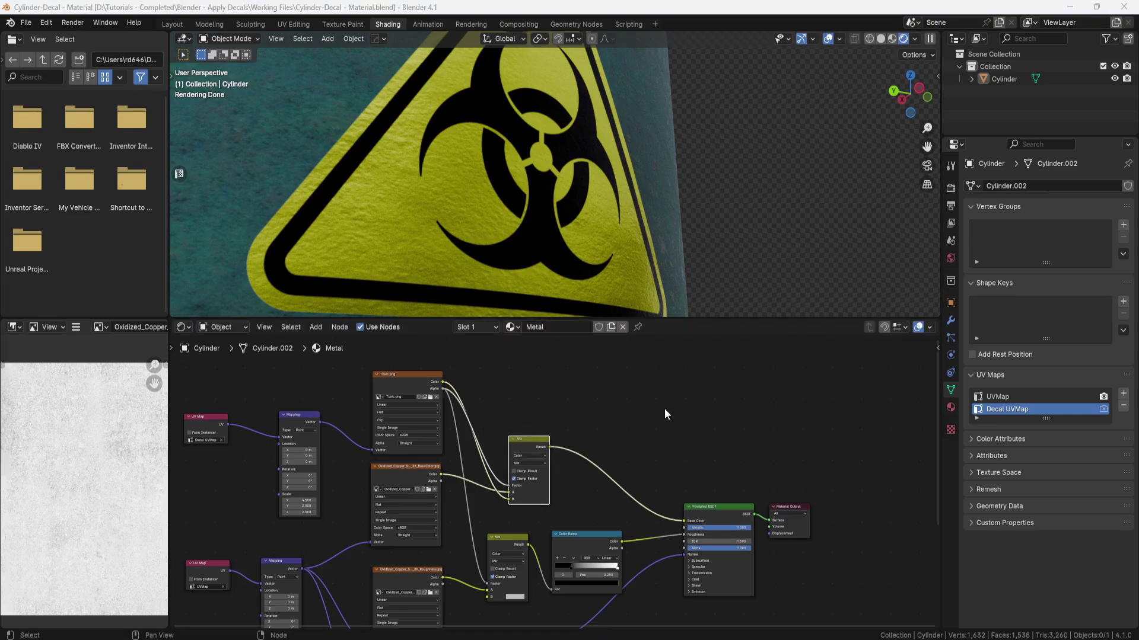
left_click(631, 412)
key("shift+a")
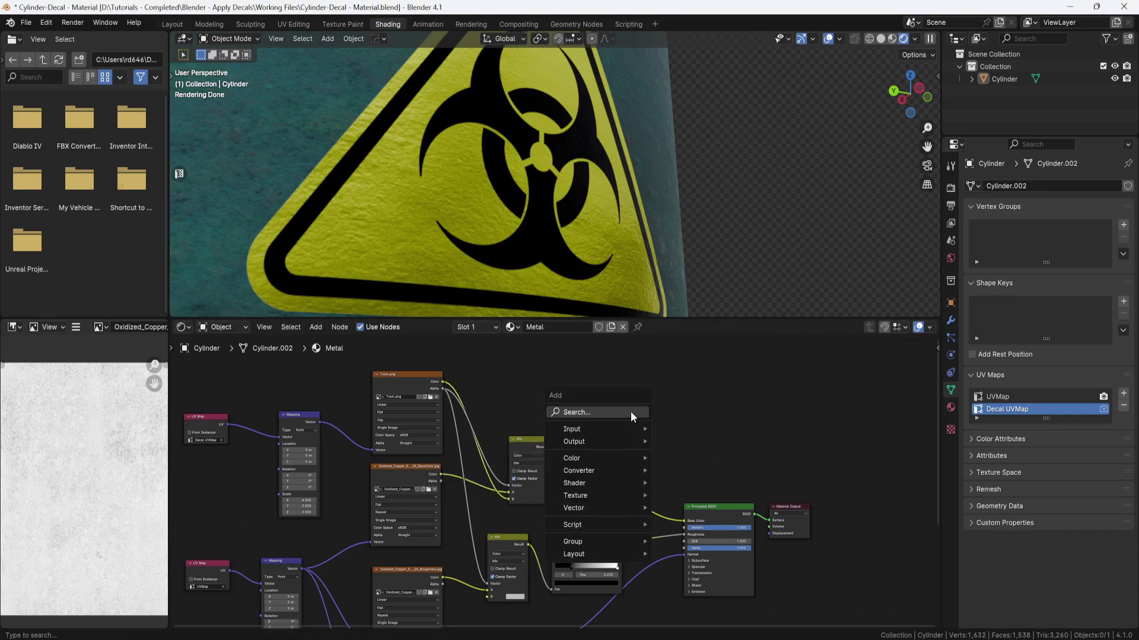
left_click(631, 412)
left_click(693, 484)
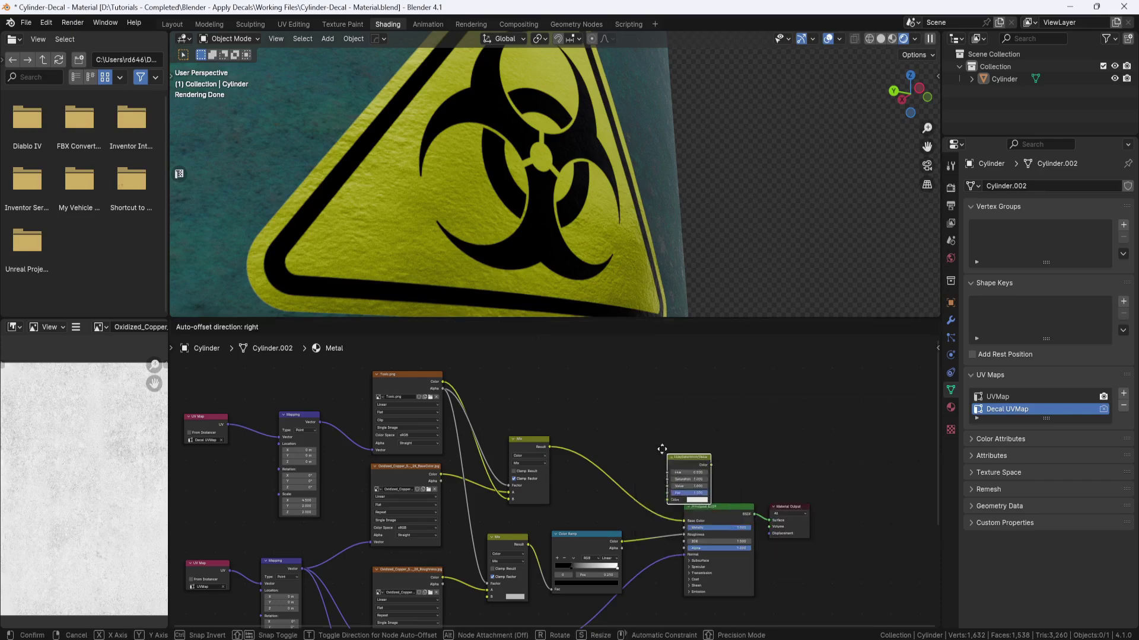
left_click_drag(605, 440, 613, 440)
left_click_drag(538, 375, 546, 367)
Route Toxic.png's Color through the Hue/Saturation/Value node into the base color Mix node's B input.
scroll(577, 385, "up", 4)
middle_click_drag(607, 367, 619, 435)
scroll(600, 449, "up", 2)
left_click_drag(370, 412, 486, 452)
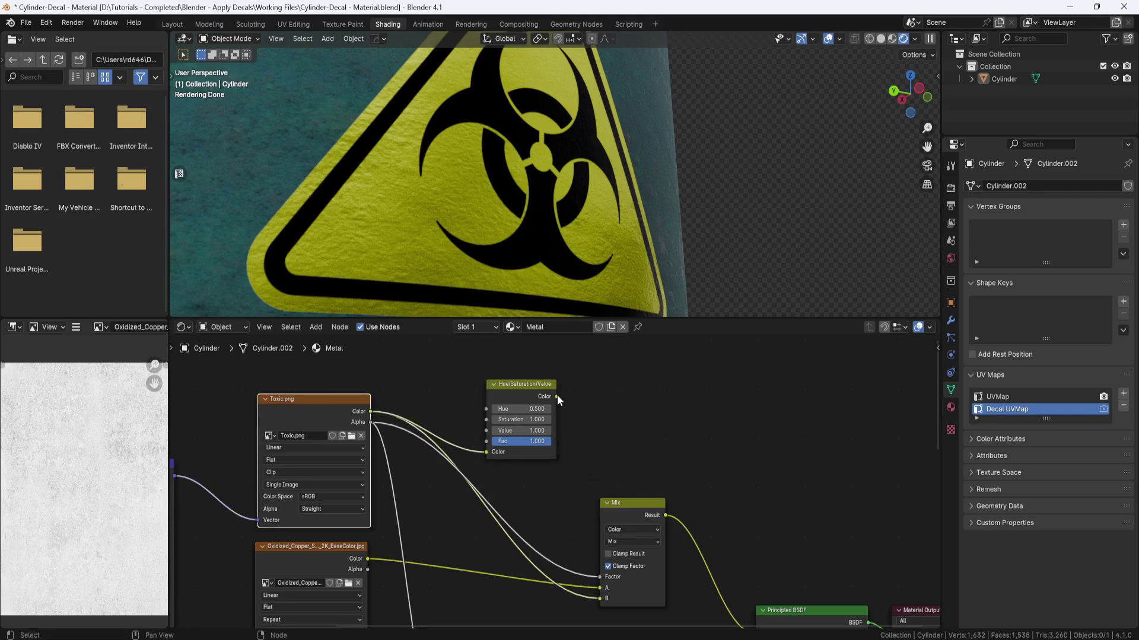
left_click_drag(557, 396, 596, 600)
Set the Hue/Saturation/Value node's Saturation to 0.85.
double_click(522, 419)
type(".85")
key("Return")
middle_click_drag(534, 226, 570, 234)
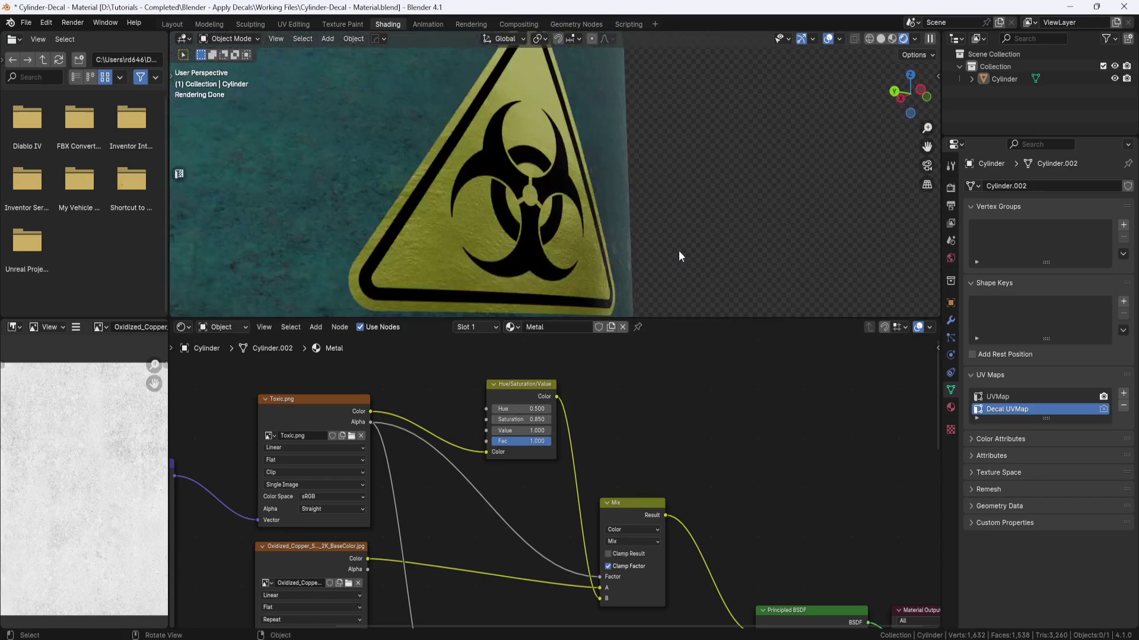
Shift the black stop of the roughness Color Ramp to about 0.191.
middle_click_drag(616, 434, 543, 515)
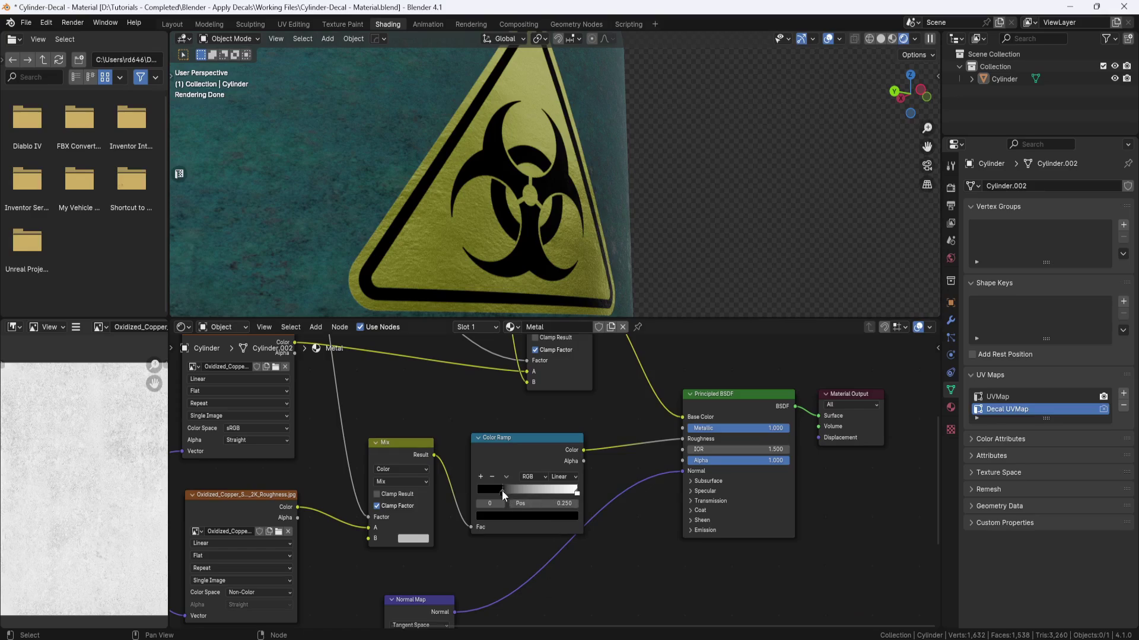
left_click_drag(502, 490, 497, 487)
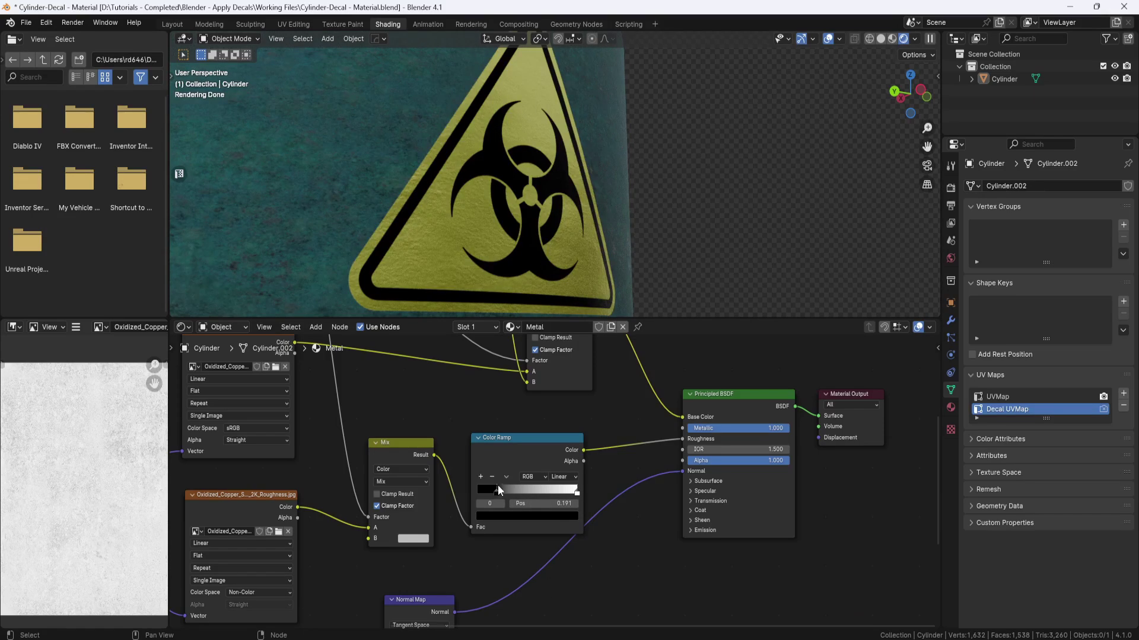
middle_click_drag(608, 285, 619, 235)
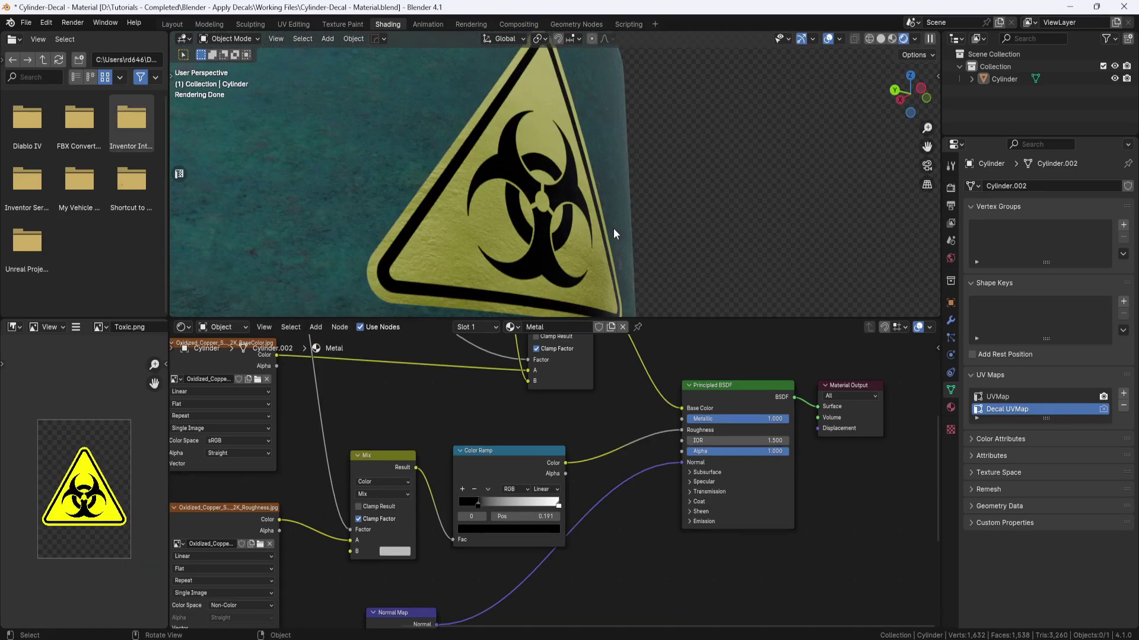
Add a Noise Texture node above the Toxic.png node and a Color Ramp node beside it.
middle_click_drag(627, 385, 710, 484)
scroll(630, 421, "down", 9)
scroll(649, 443, "up", 2)
scroll(655, 439, "up", 1)
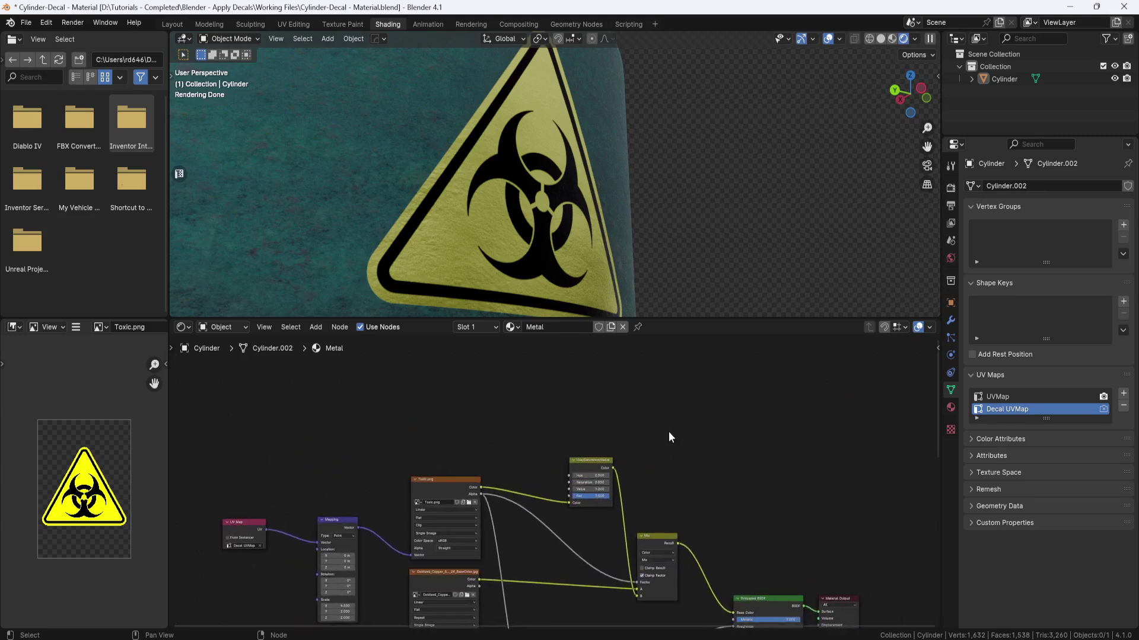
key("shift+a")
left_click(629, 412)
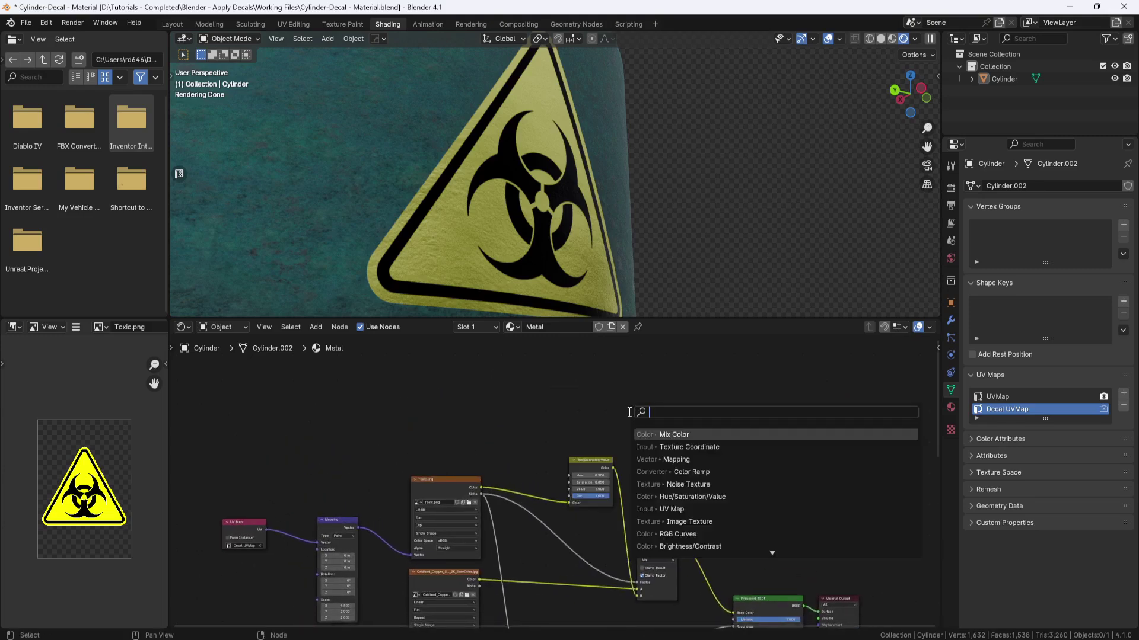
left_click(687, 484)
left_click(463, 383)
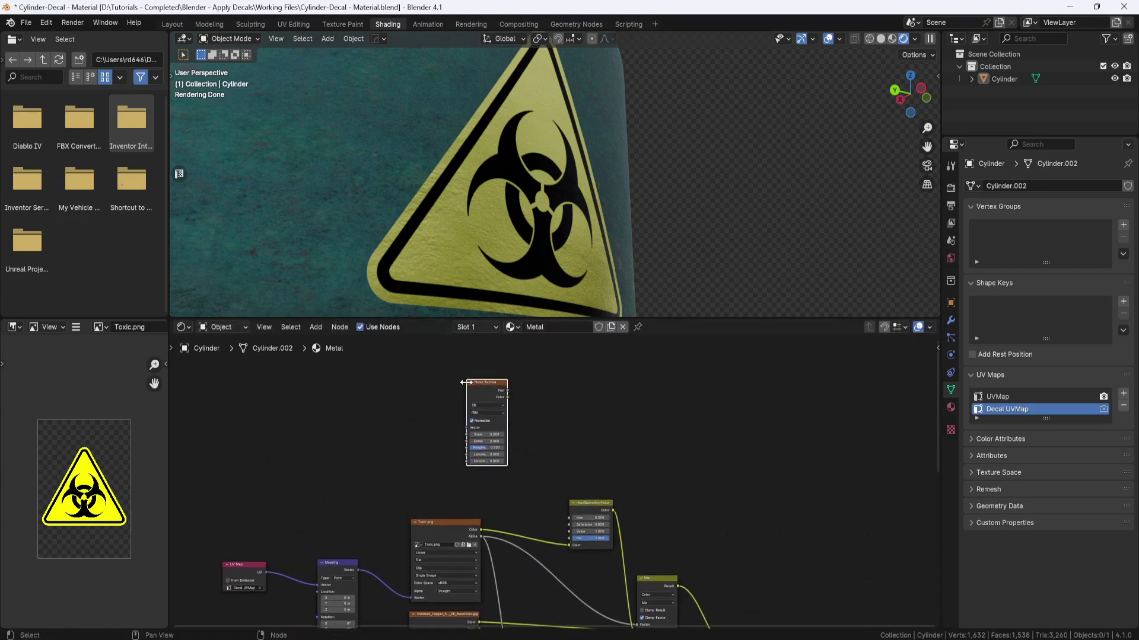
key("shift+a")
left_click(532, 379)
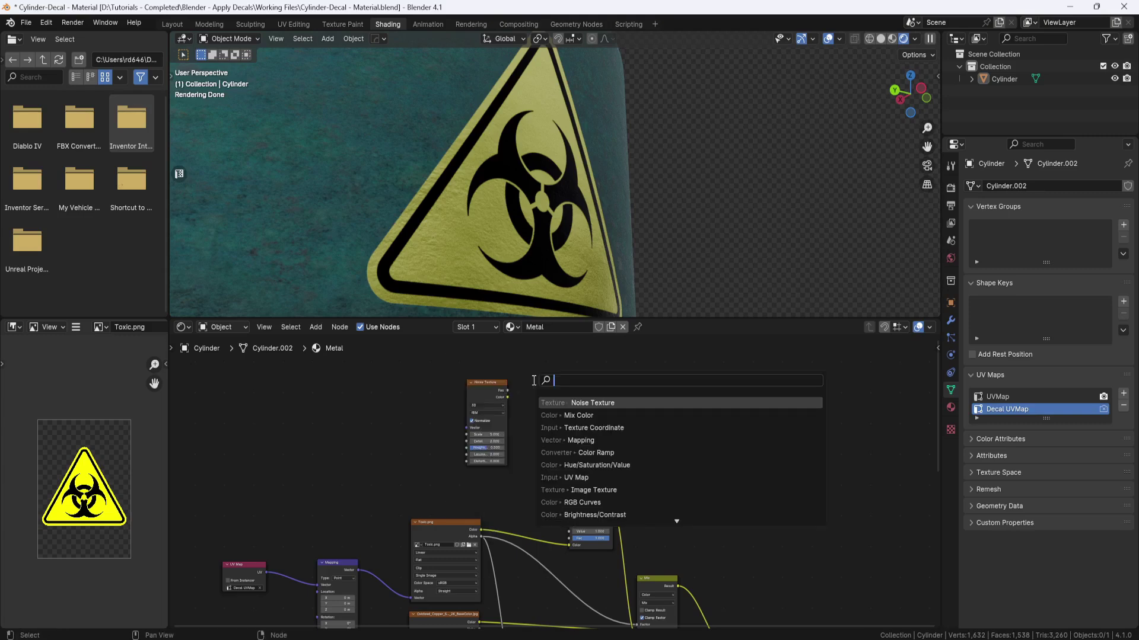
left_click(599, 453)
left_click(539, 379)
Add a Mapping node and a Texture Coordinate node ahead of the Noise Texture node.
key("shift+a")
left_click(537, 373)
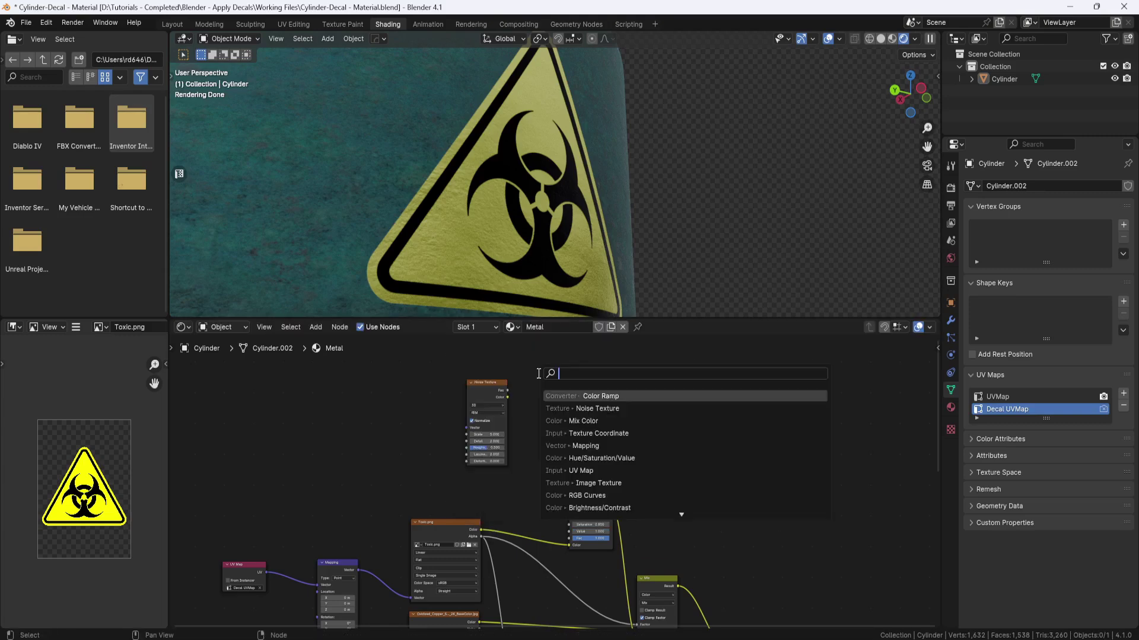
left_click(593, 446)
left_click(407, 369)
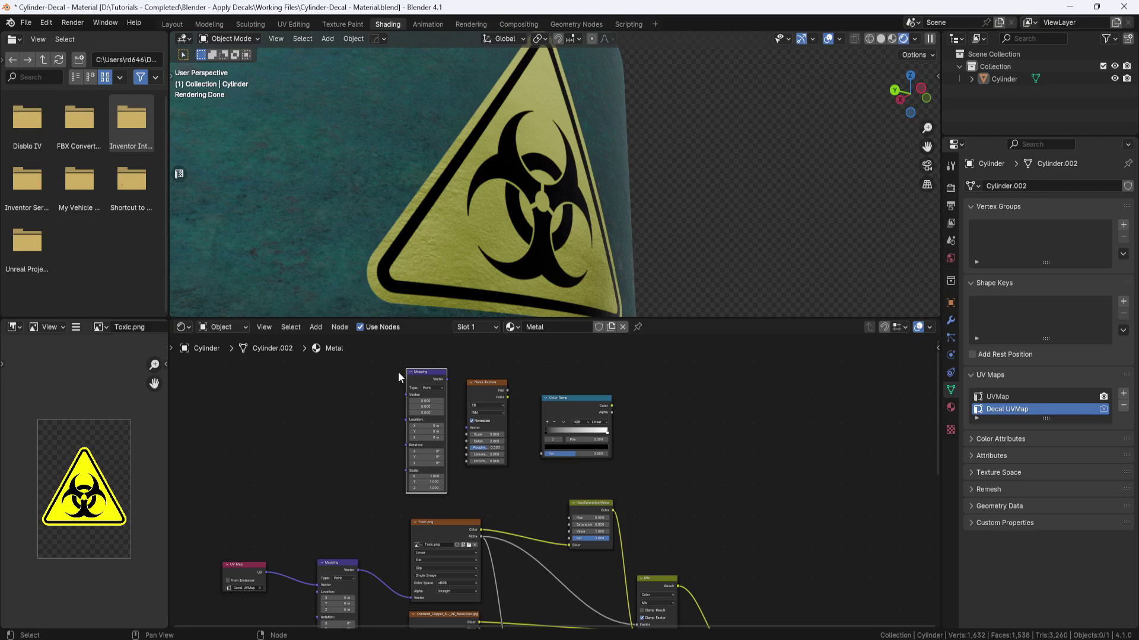
key("shift+a")
left_click(351, 395)
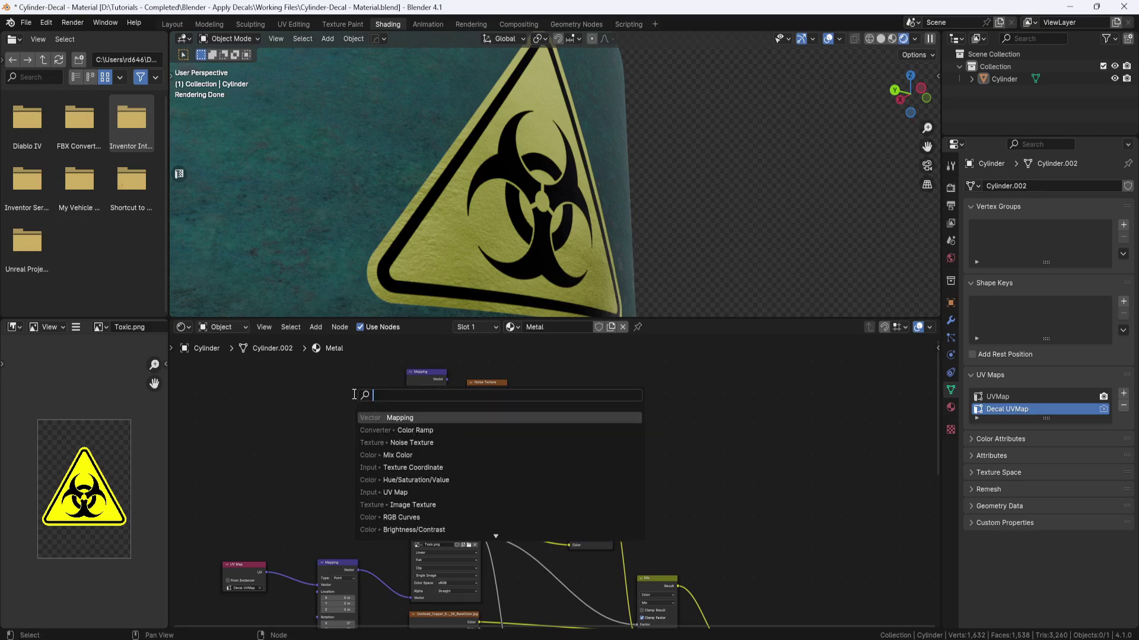
left_click(404, 467)
left_click(343, 382)
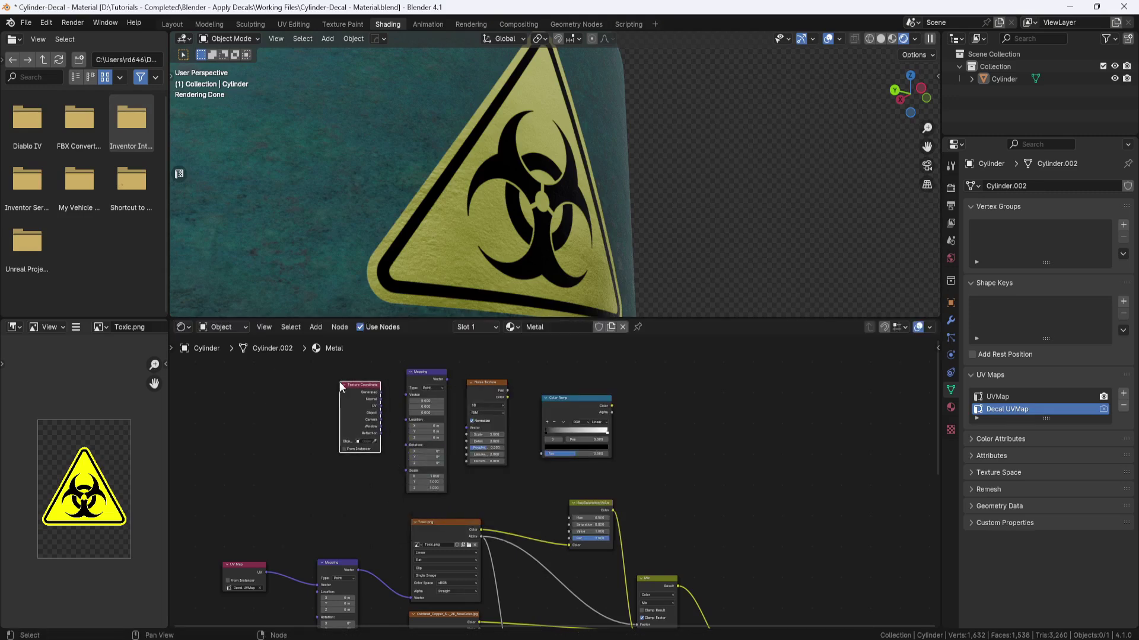
Add a Mix Color node after the new Color Ramp node.
key("shift+a")
left_click(694, 421)
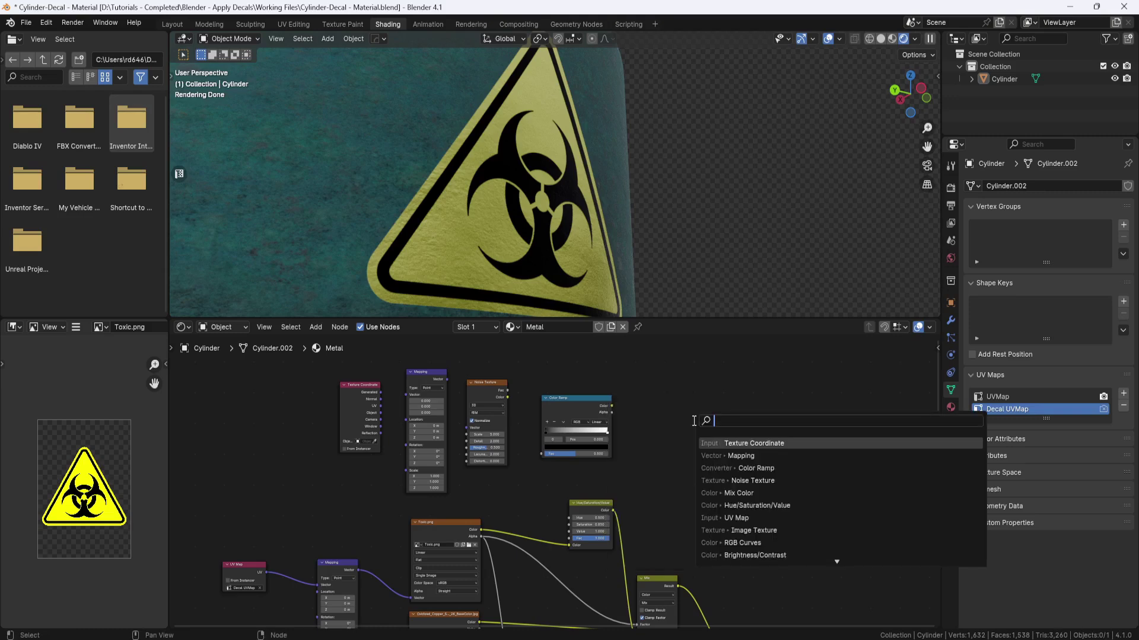
left_click(738, 492)
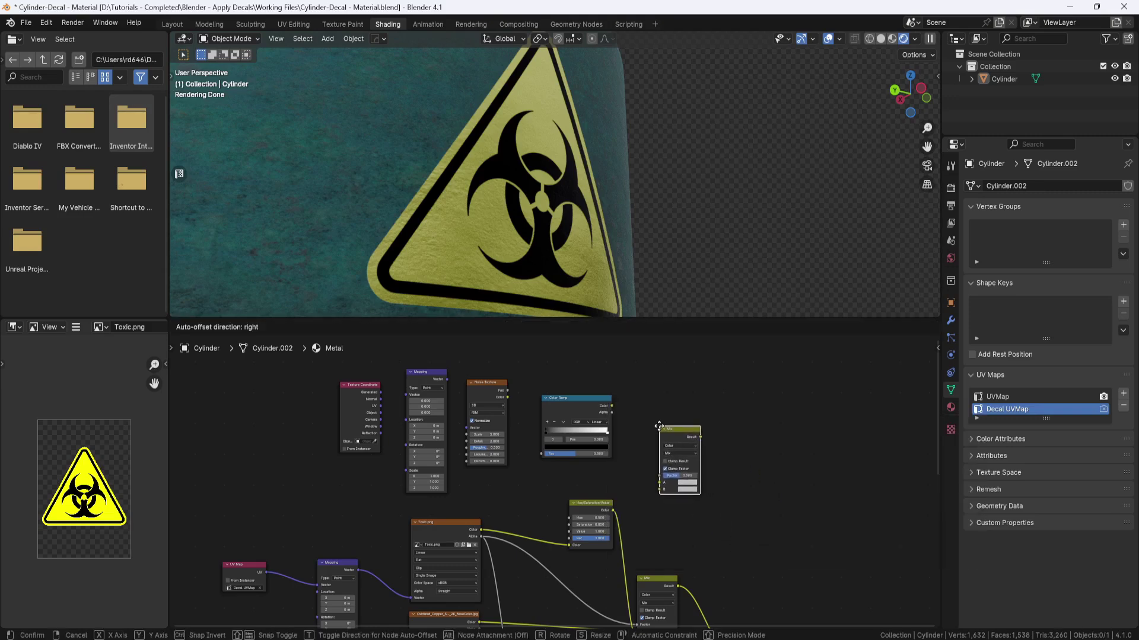
left_click(658, 425)
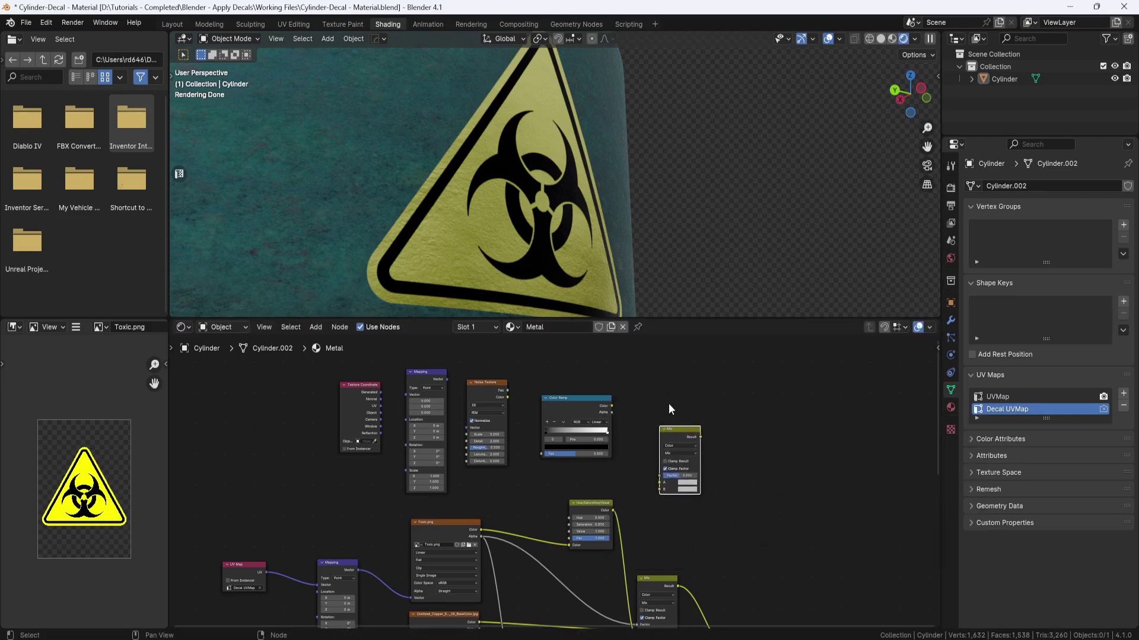
scroll(415, 428, "up", 3)
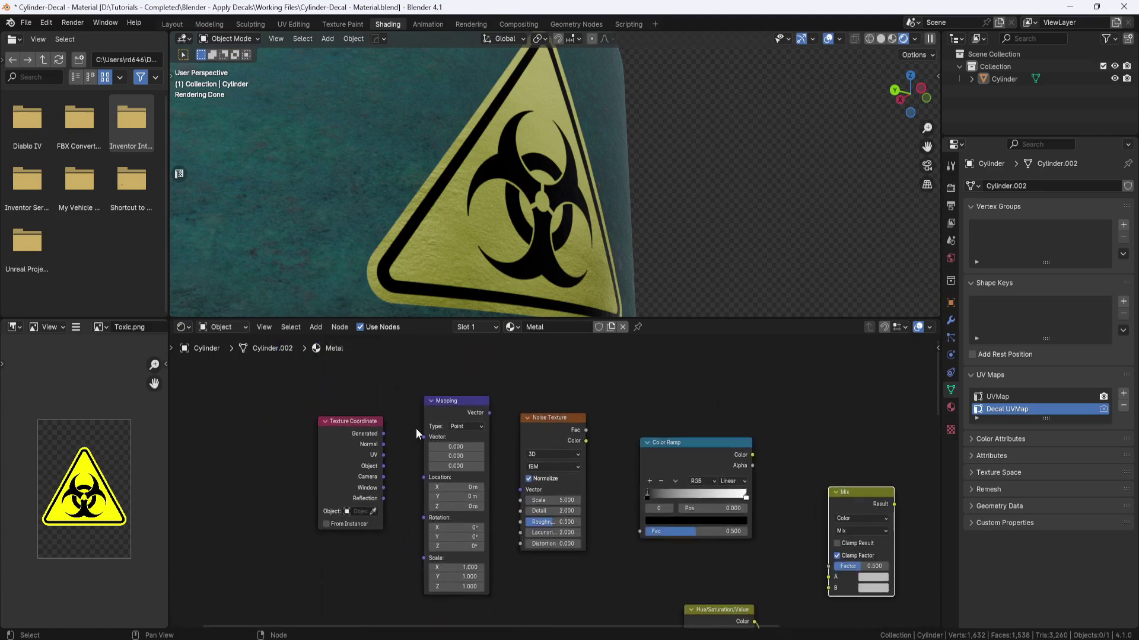
Link Texture Coordinate Object through Mapping, Noise Texture Fac and the Color Ramp into the new Mix node's Factor.
left_click_drag(384, 463, 419, 442)
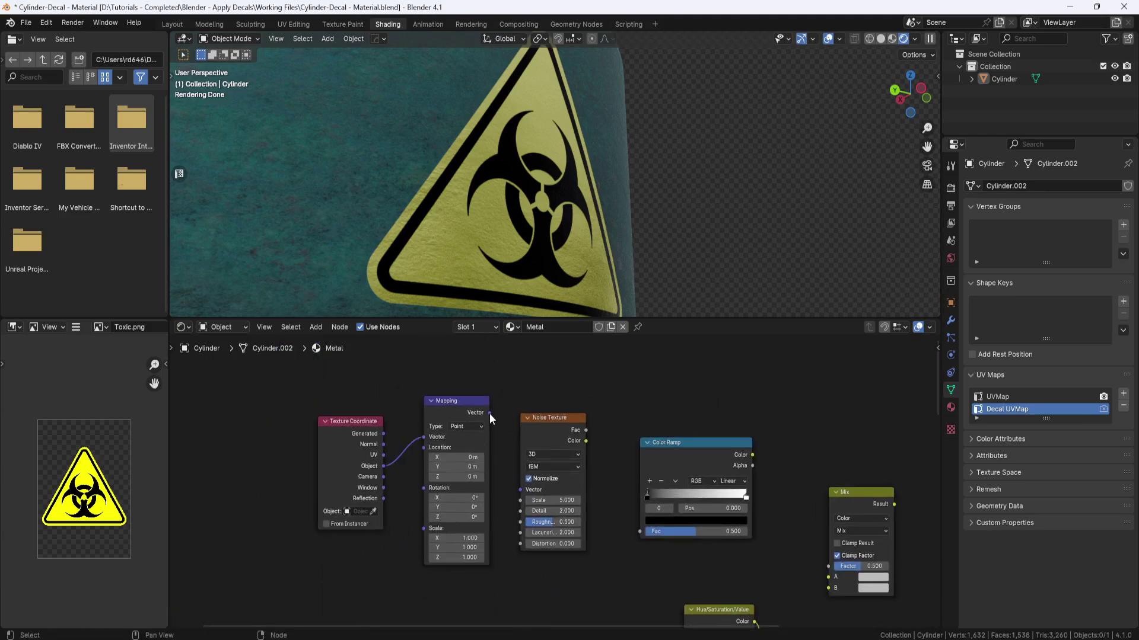
left_click_drag(490, 414, 516, 490)
left_click_drag(586, 430, 638, 531)
middle_click_drag(770, 481, 672, 461)
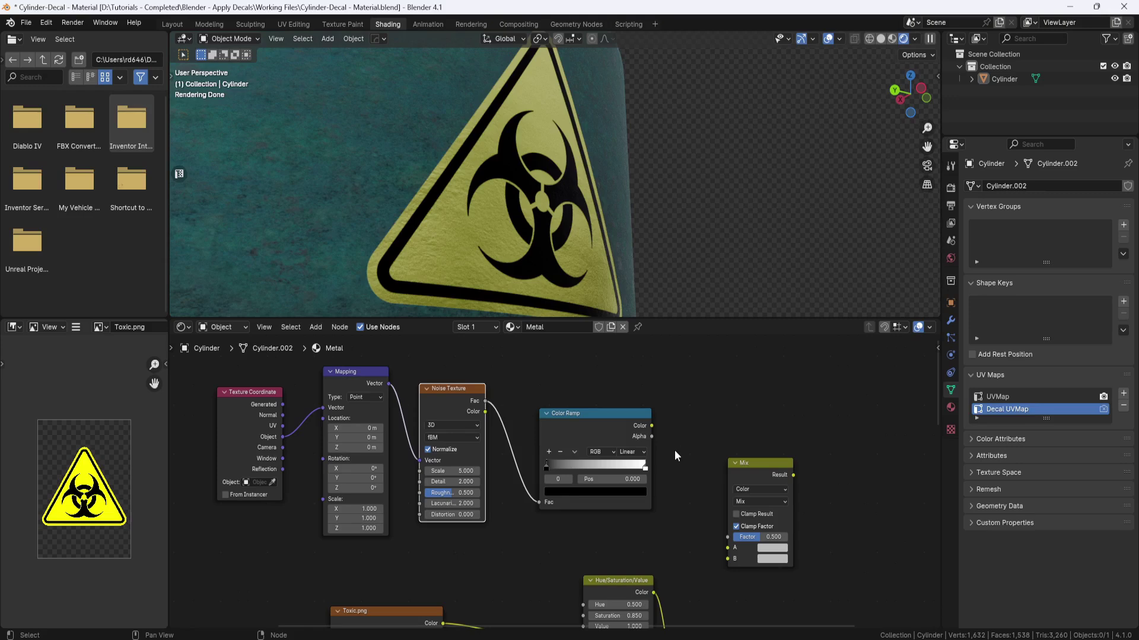
left_click_drag(652, 426, 721, 538)
Rearrange the new Mix, base color Mix, Principled BSDF and Material Output nodes to make room between the two Mix nodes.
middle_click_drag(816, 547, 568, 450)
scroll(567, 450, "down", 3)
middle_click_drag(617, 498, 578, 446)
scroll(578, 444, "down", 1)
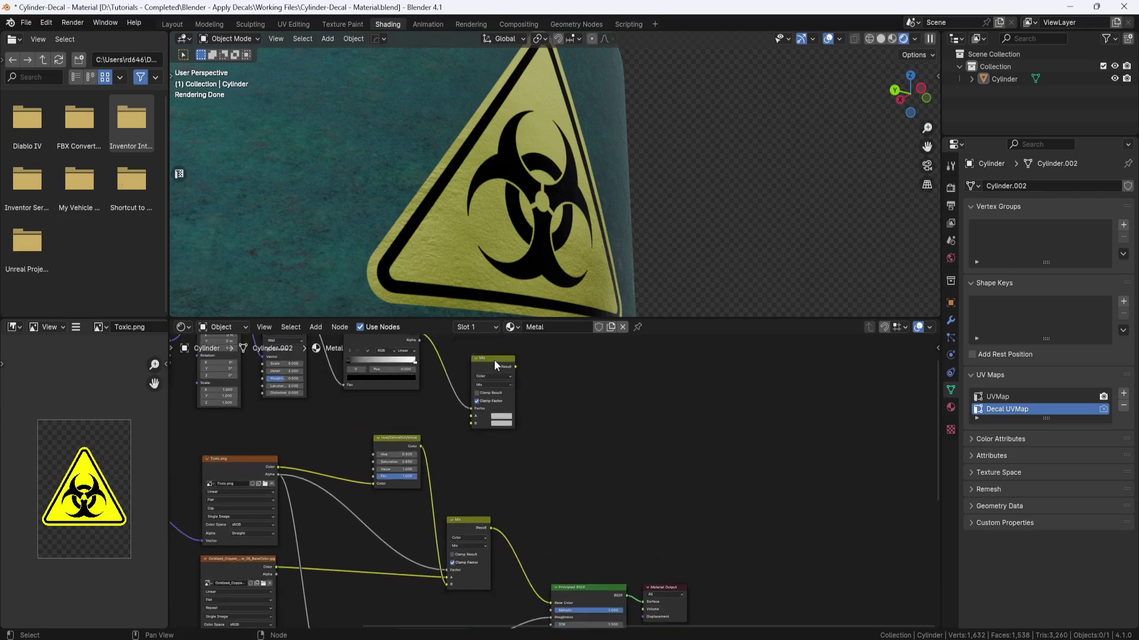
left_click_drag(493, 361, 511, 398)
middle_click_drag(633, 494, 599, 388)
left_click_drag(682, 431, 549, 543)
left_click_drag(561, 483, 705, 487)
left_click_drag(437, 408, 558, 407)
middle_click_drag(559, 407, 564, 455)
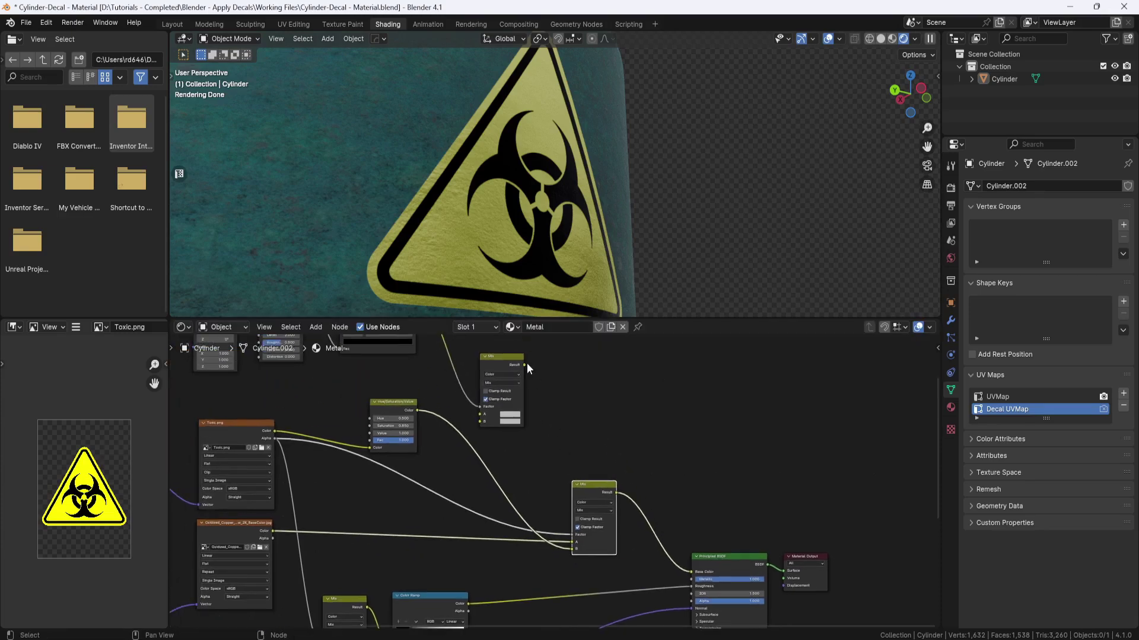
Link the new Mix node's Result to the base color Mix's B and the Hue/Saturation/Value Color to the new Mix's B.
left_click_drag(525, 365, 569, 550)
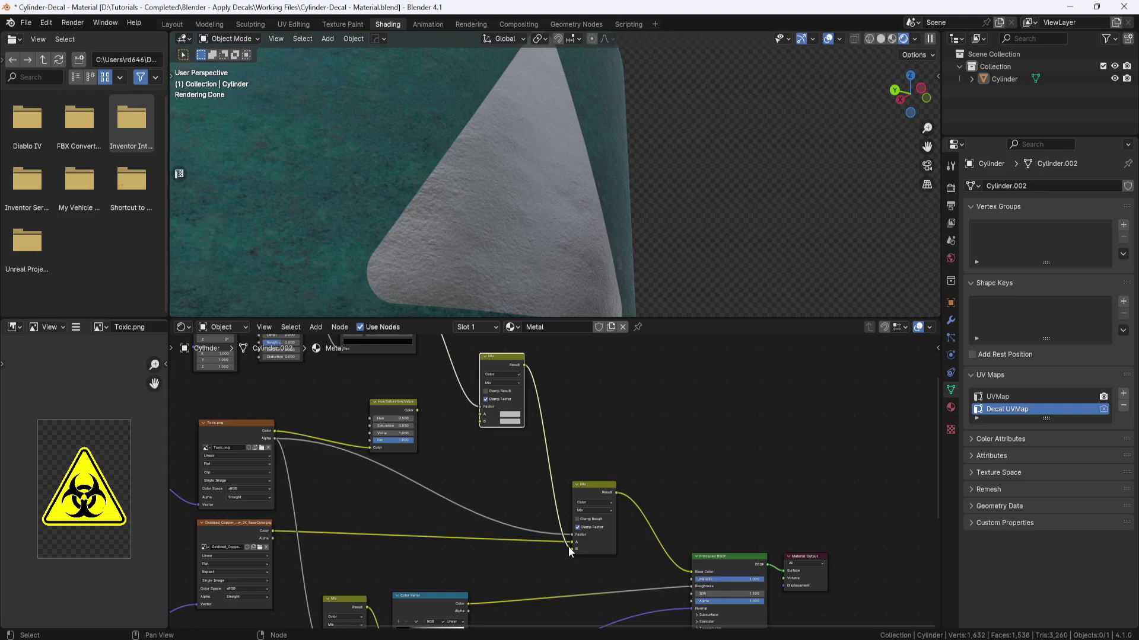
left_click_drag(418, 411, 475, 426)
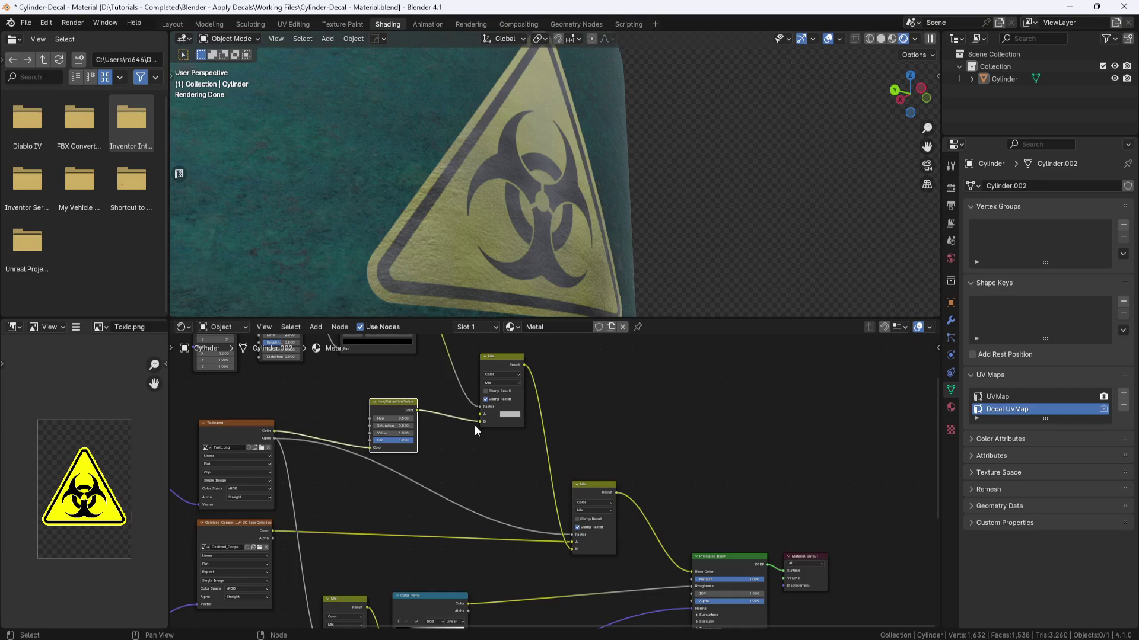
Set the Noise Texture's Scale to 2, Detail to 15 and Roughness to 0.8.
middle_click_drag(451, 408, 607, 509)
scroll(558, 472, "up", 4)
scroll(474, 392, "up", 2)
middle_click_drag(474, 393, 562, 462)
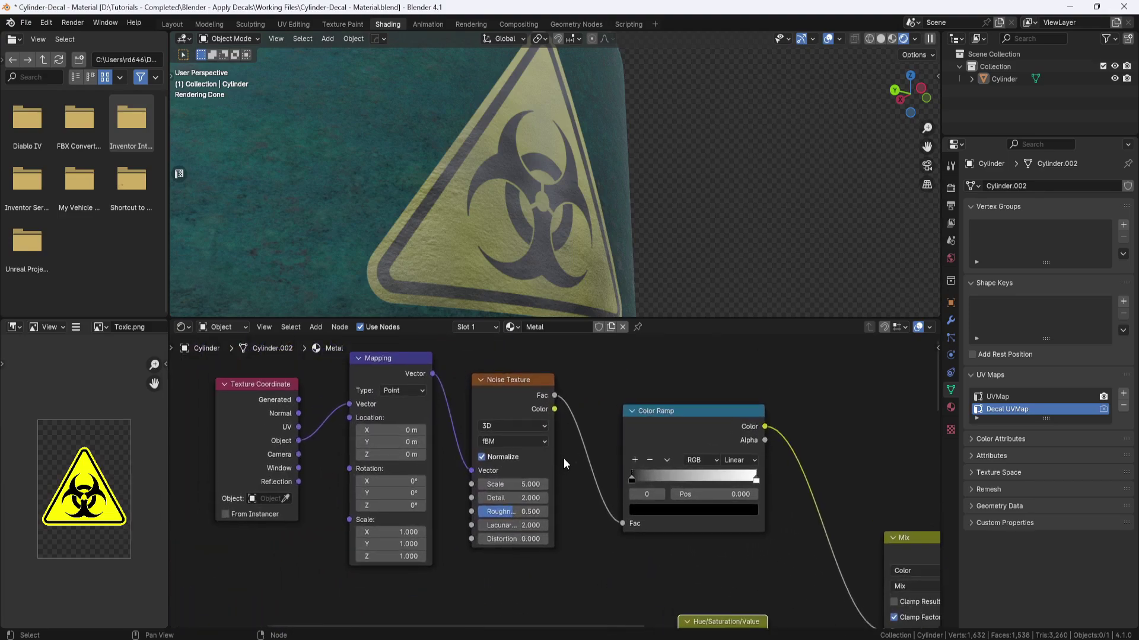
left_click(532, 484)
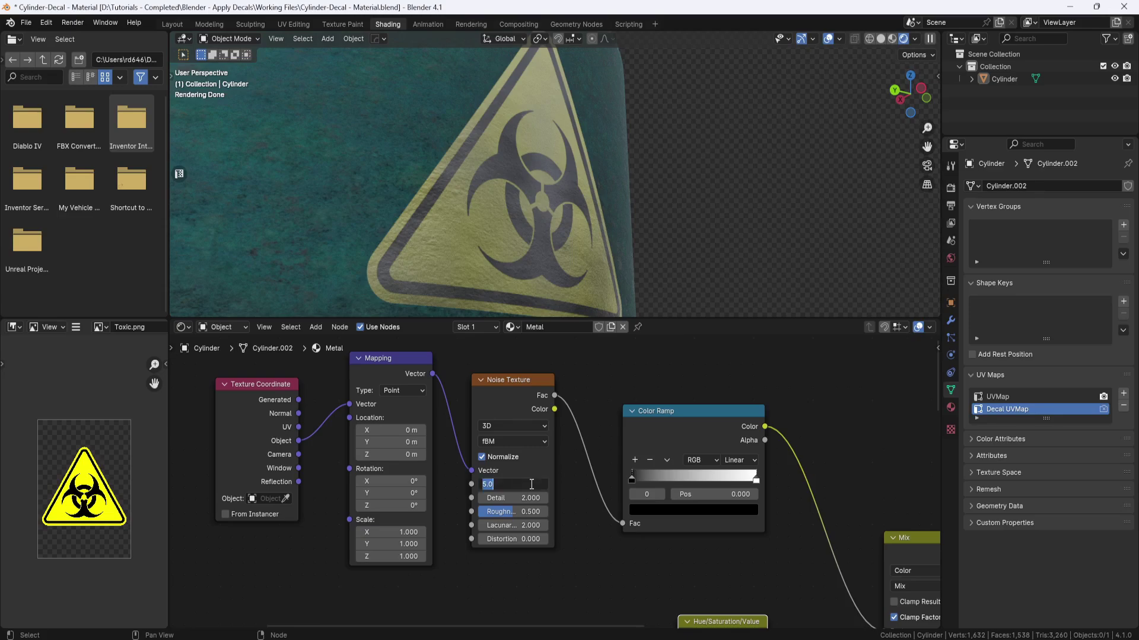
type("2")
key("Return")
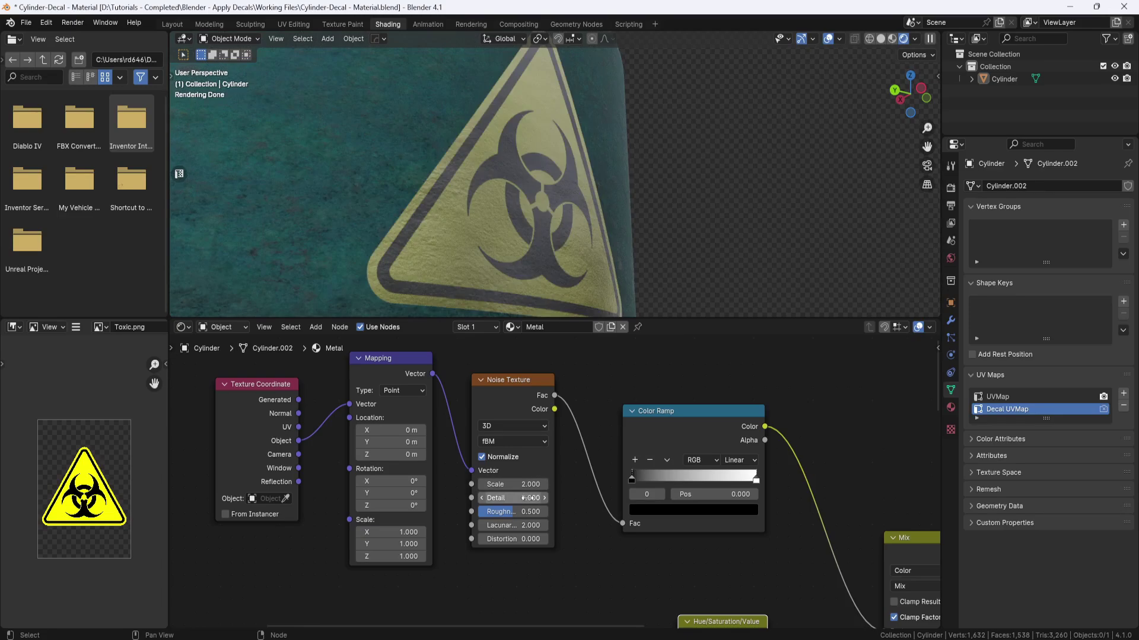
left_click(529, 498)
type("15")
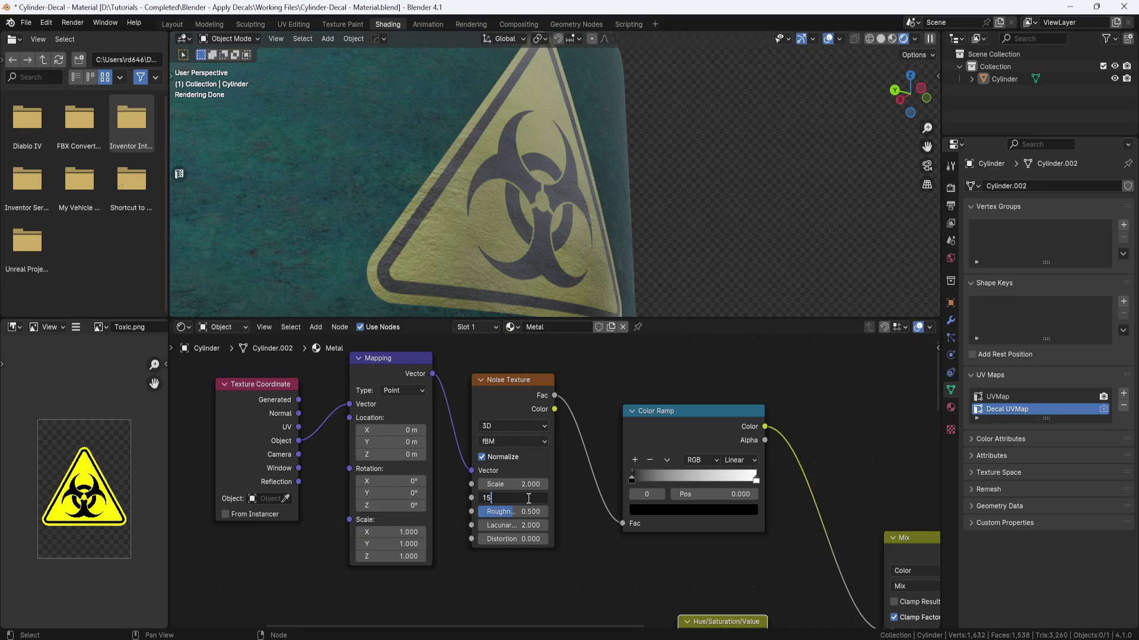
key("Return")
left_click(528, 512)
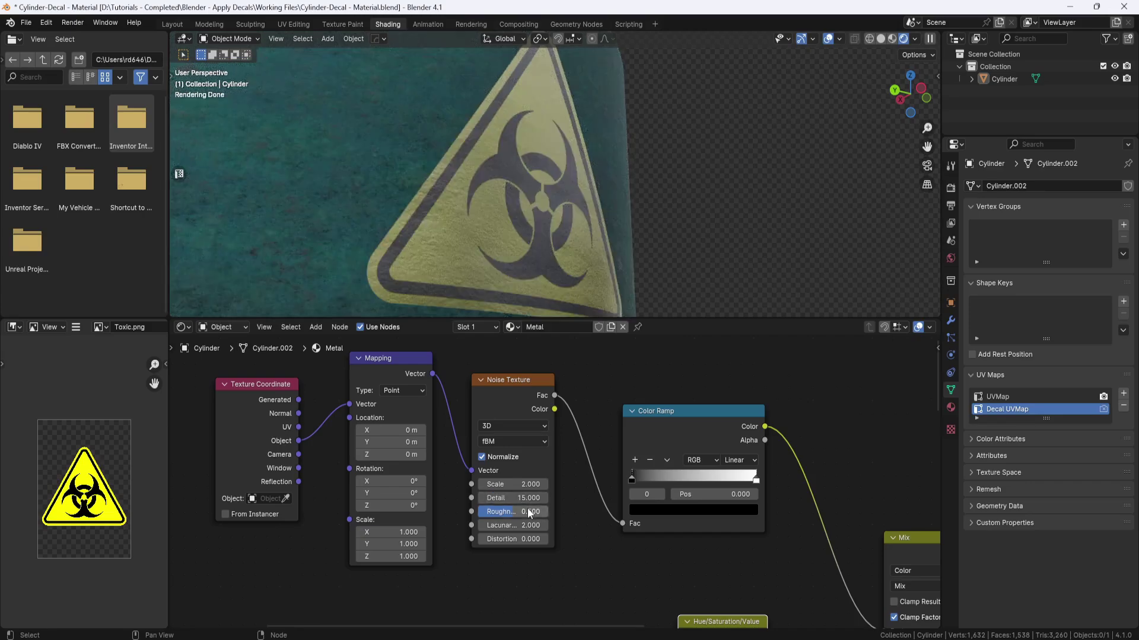
type(".8")
key("Return")
Increase the noise Color Ramp's contrast by moving the black stop to about 0.318 and the white stop inward.
left_click_drag(632, 477, 670, 475)
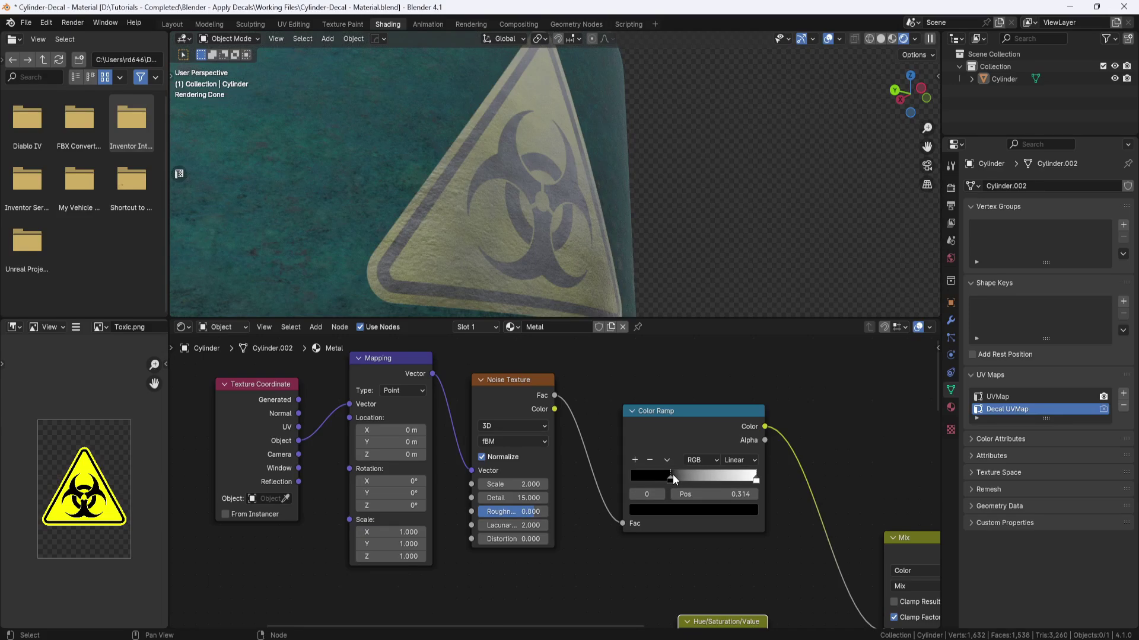
left_click_drag(756, 478, 671, 474)
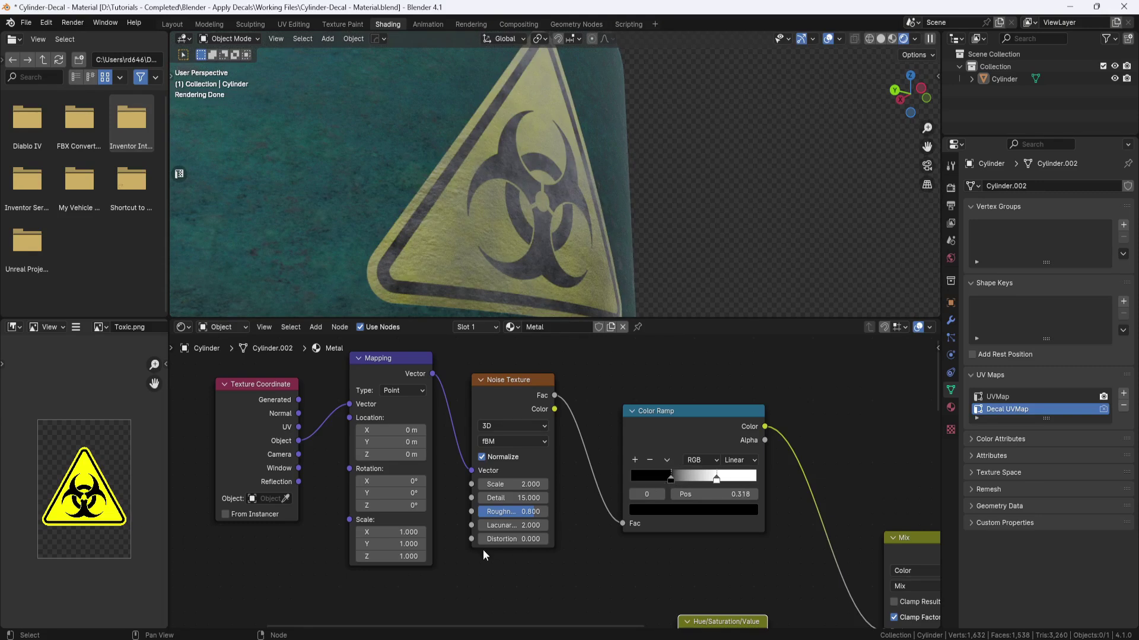
Set the noise Mapping node's Scale to 5 on X, Y and Z.
left_click(408, 532)
type("5")
key("Tab")
type("5")
key("Tab")
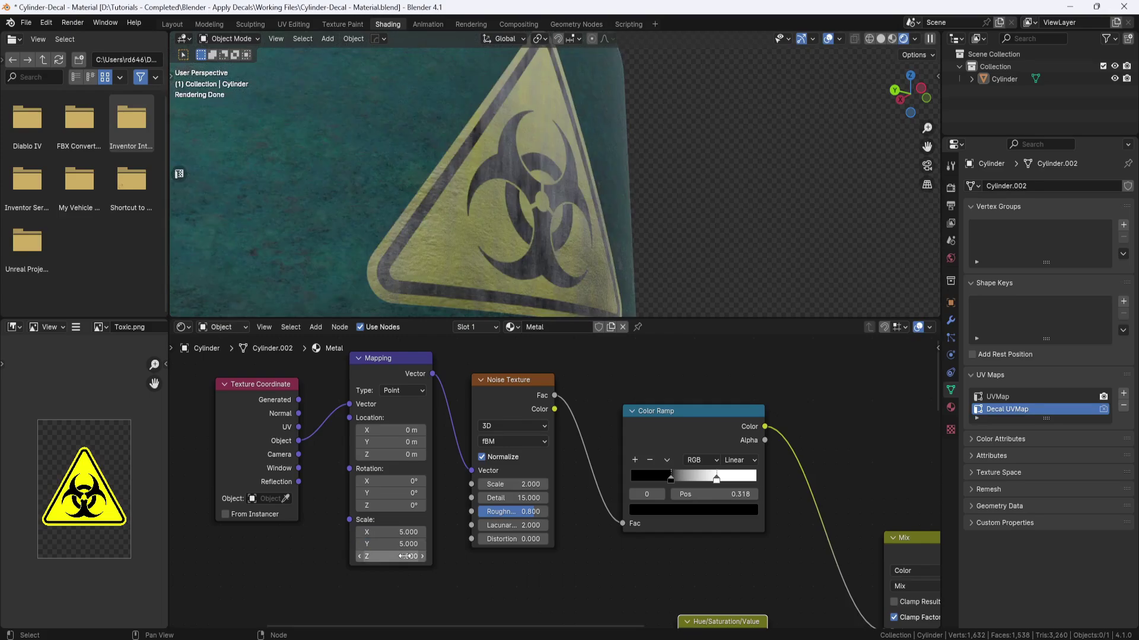
type("5")
key("Return")
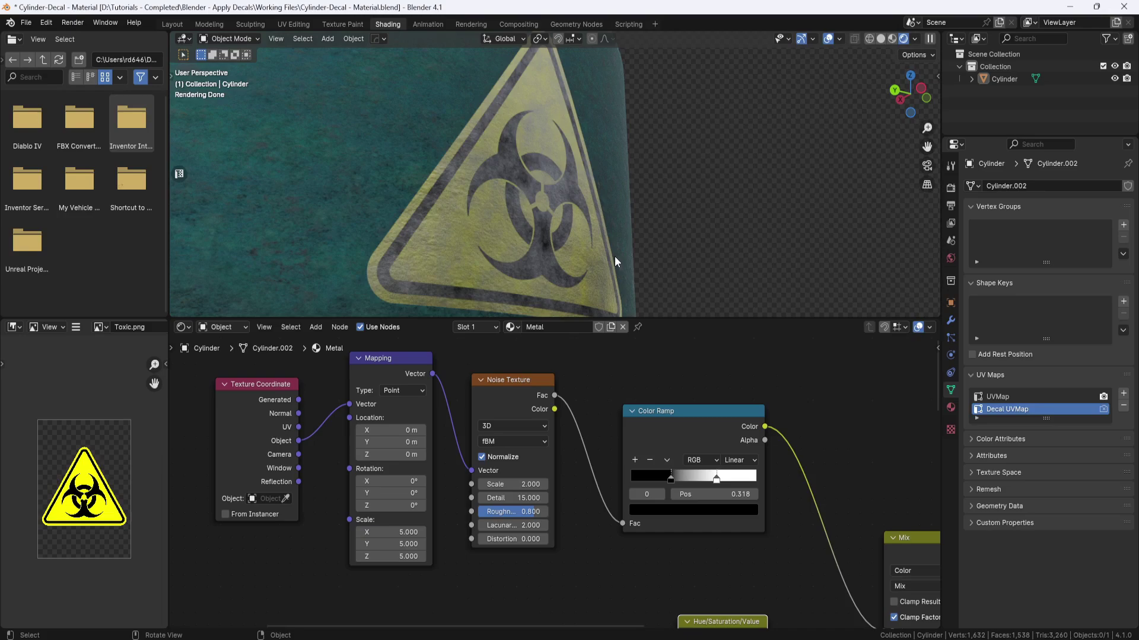
Set the noise Mapping node's Z Scale to 1.
left_click(408, 557)
type("1")
key("Return")
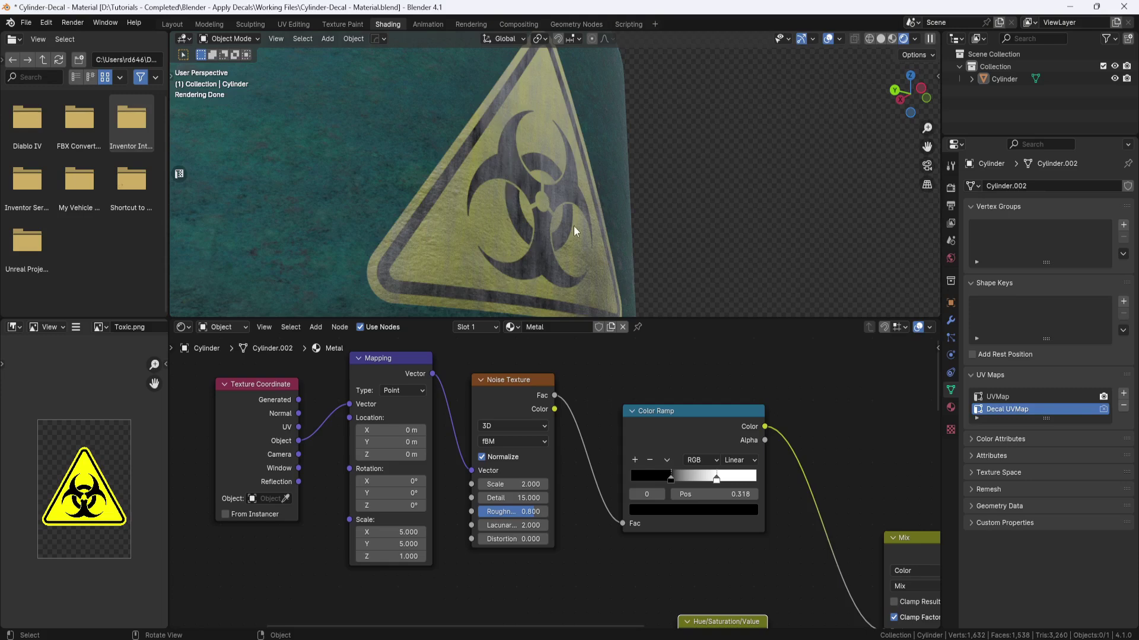
Set the noise Mapping node's Z Scale to 3.5.
left_click(406, 557)
type("1")
key("Return")
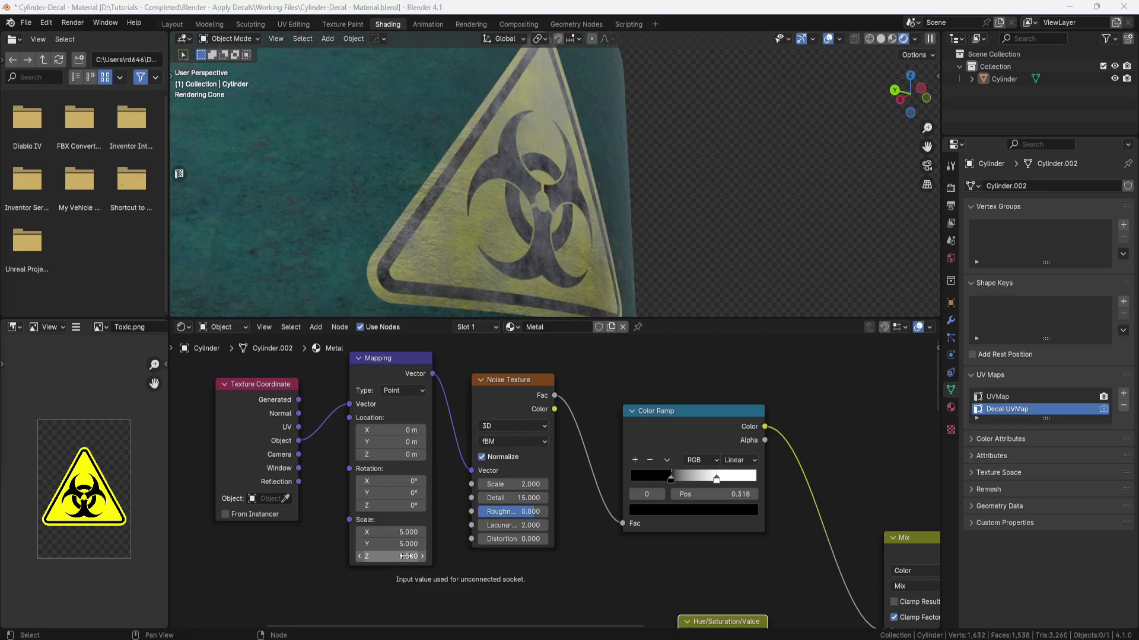
Add an Image Texture node near the Toxic.png node and load RustMixed0053_1_M.jpg into it.
scroll(406, 557, "down", 4)
middle_click_drag(427, 568, 409, 446)
scroll(401, 446, "down", 1)
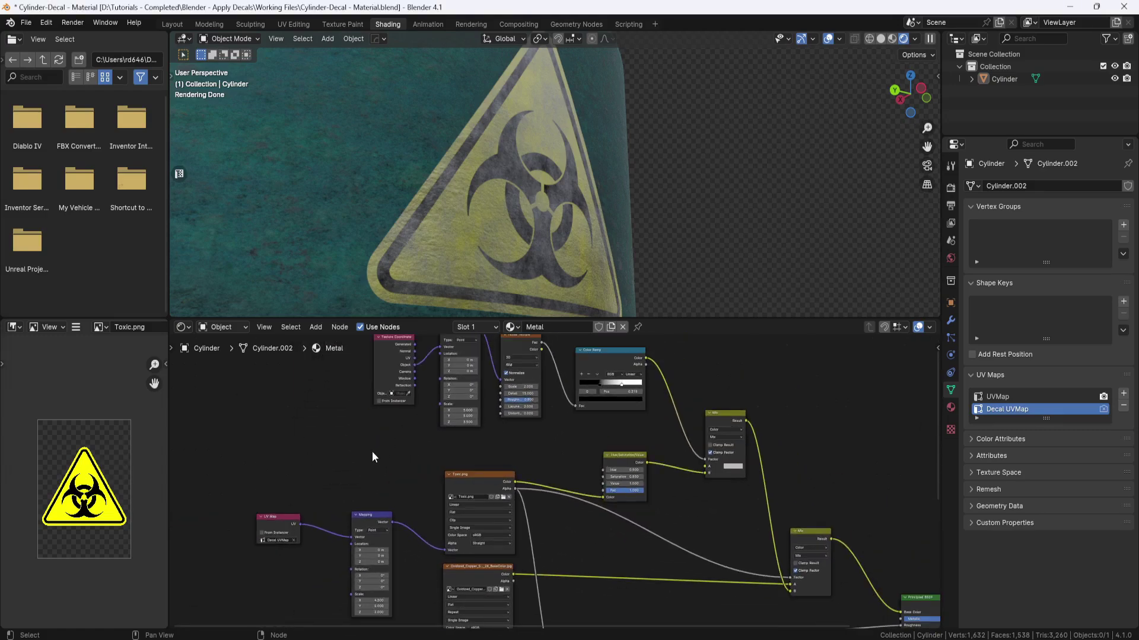
key("shift+a")
left_click(373, 452)
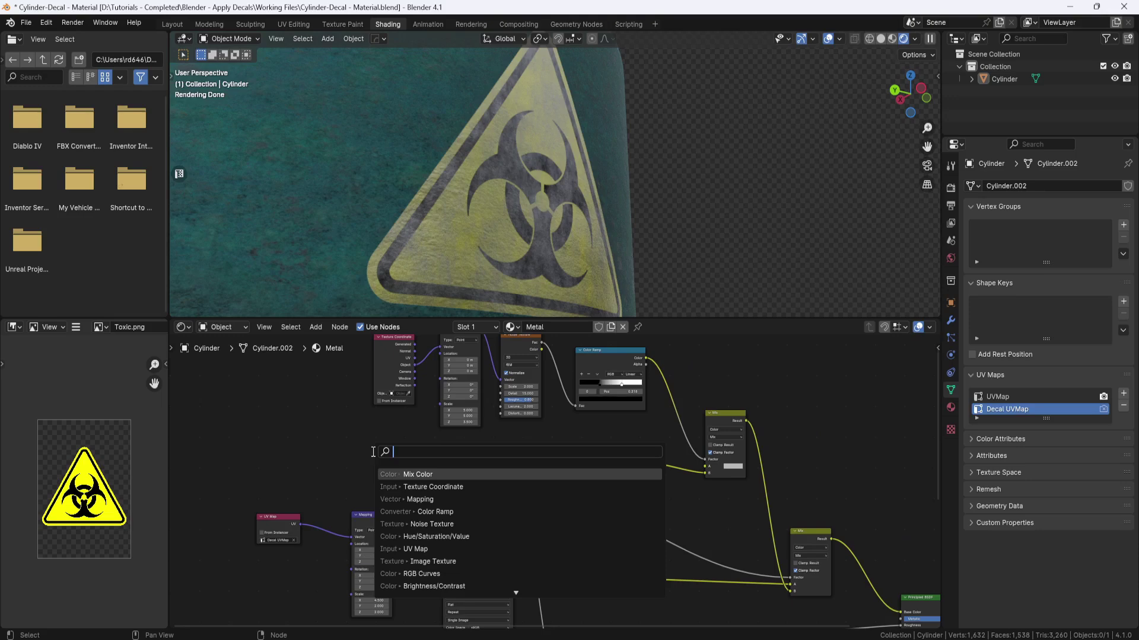
left_click(427, 561)
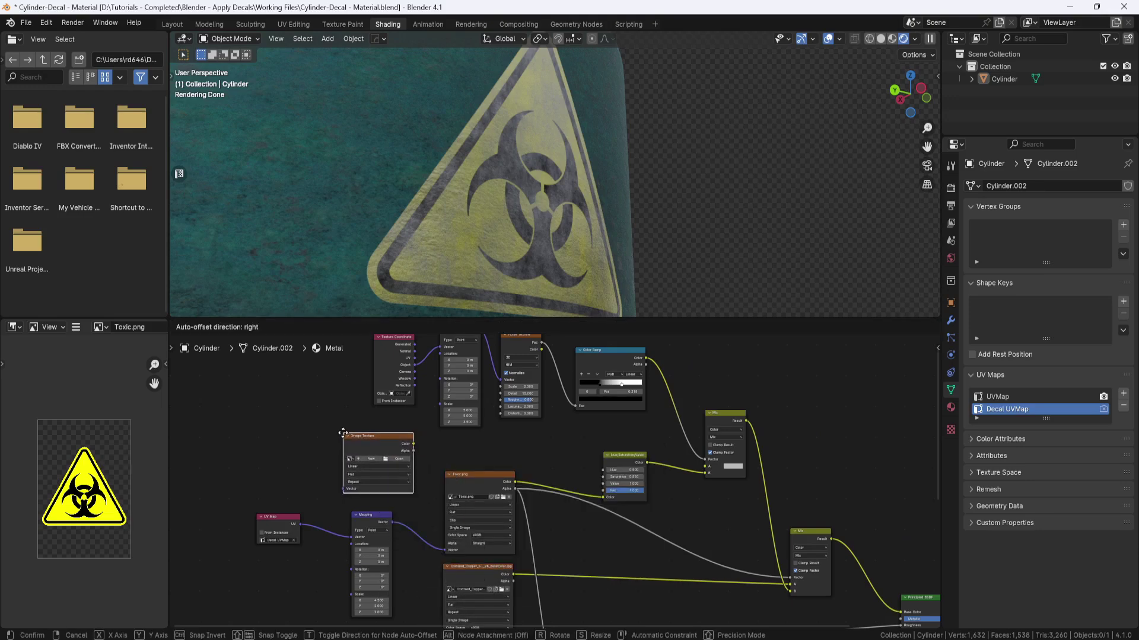
left_click(343, 433)
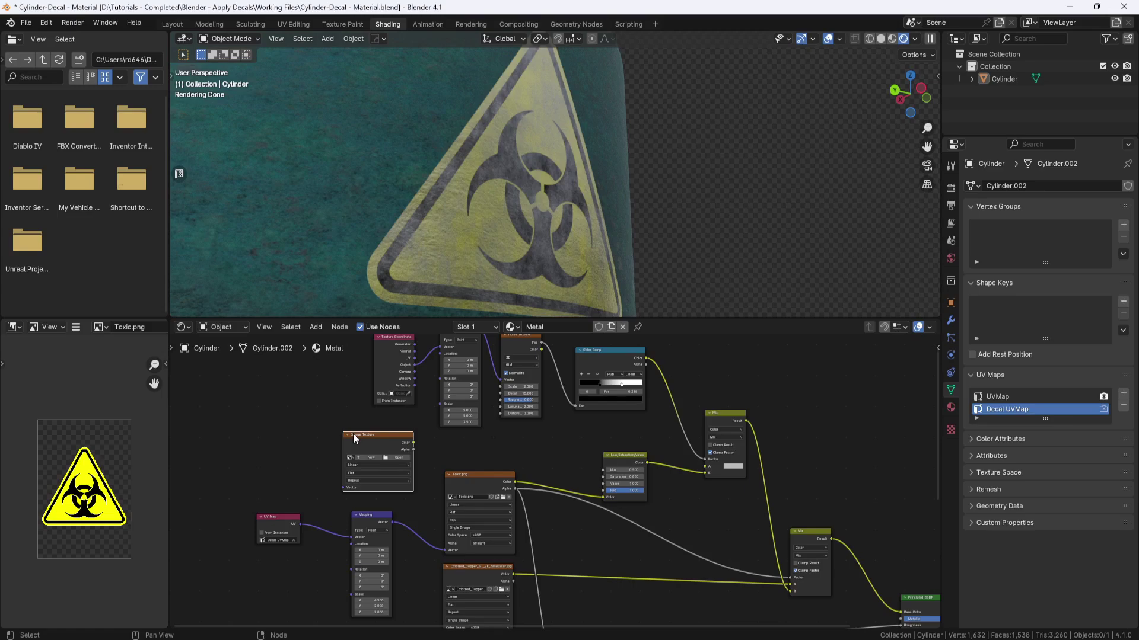
left_click(396, 458)
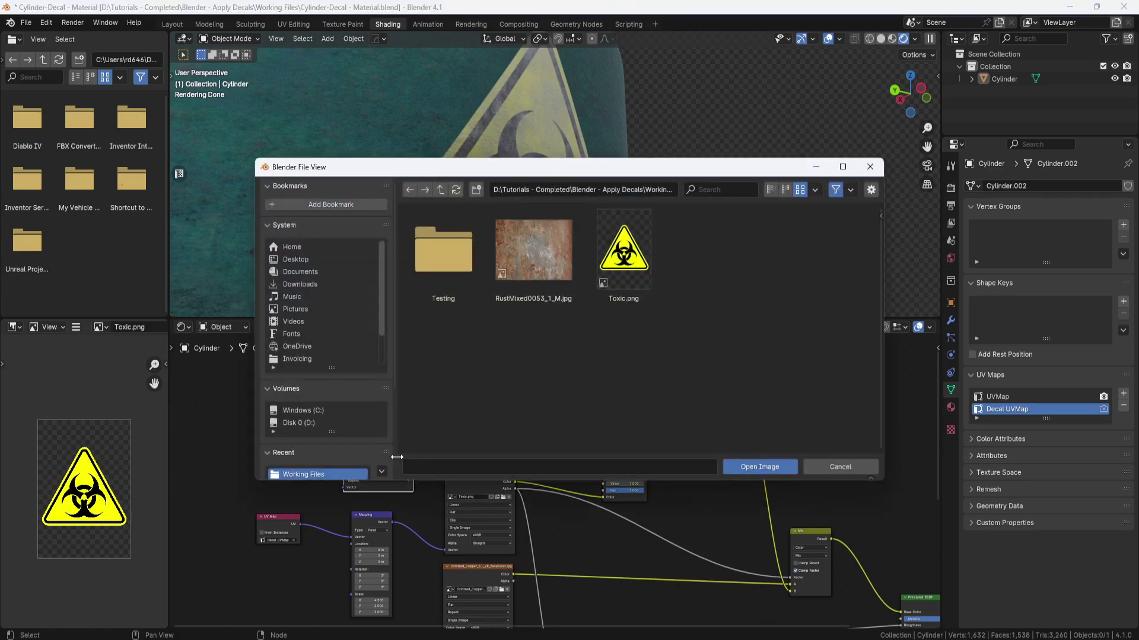
left_click(545, 269)
left_click(761, 467)
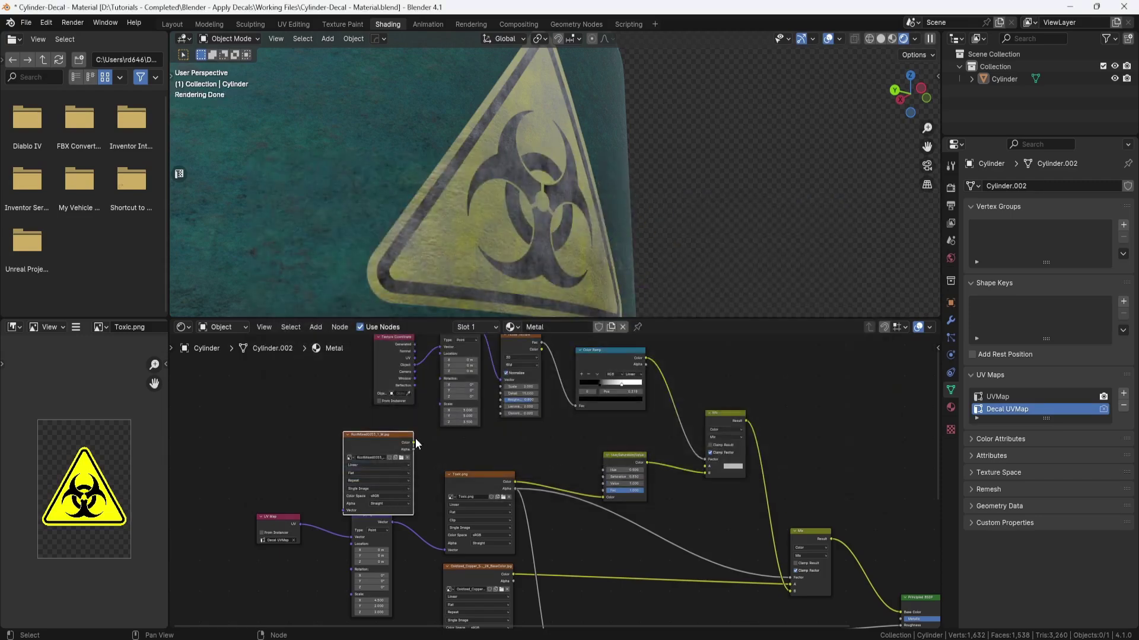
Move the noise node group higher and place the rust image node directly above the Toxic.png node.
left_click_drag(389, 434, 388, 422)
middle_click_drag(549, 434, 562, 534)
left_click_drag(670, 413, 412, 466)
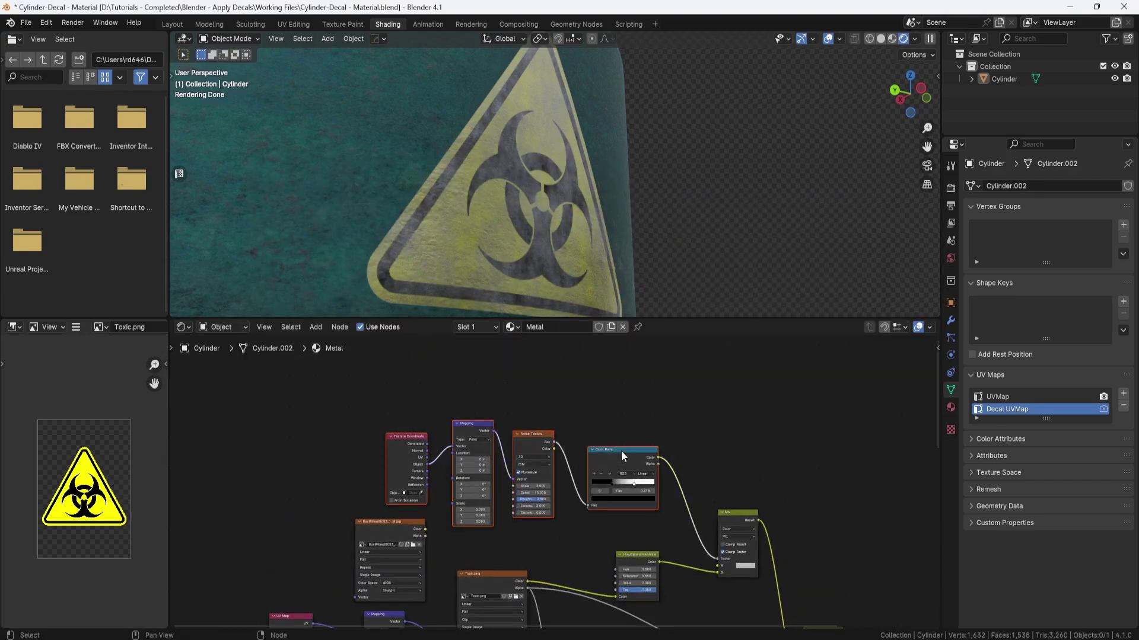
left_click_drag(621, 453, 611, 385)
left_click_drag(402, 523, 504, 477)
middle_click_drag(599, 514, 448, 502)
Connect the rust image's Color to input A of the decal's Mix node and reposition the decal's Hue/Saturation/Value node.
scroll(448, 502, "up", 3)
left_click_drag(361, 466, 599, 569)
left_click_drag(507, 556, 530, 569)
middle_click_drag(493, 533, 505, 475)
middle_click_drag(475, 236, 489, 235)
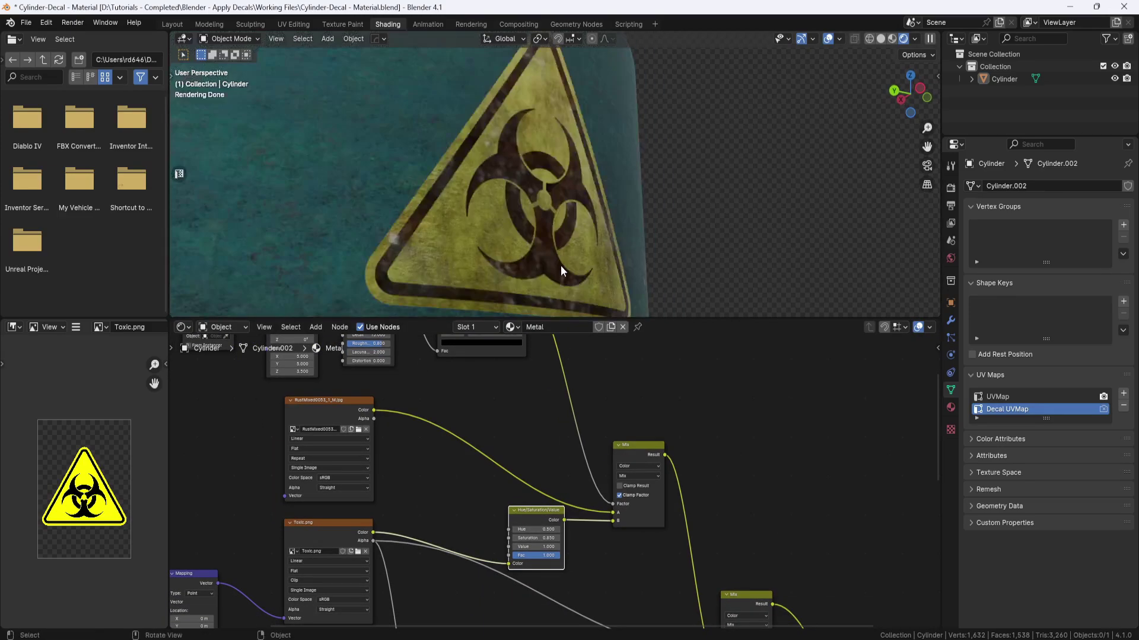
Insert a Hue/Saturation/Value node on the link between the rust image and the Mix node.
left_click(648, 397)
key("shift+a")
left_click(647, 397)
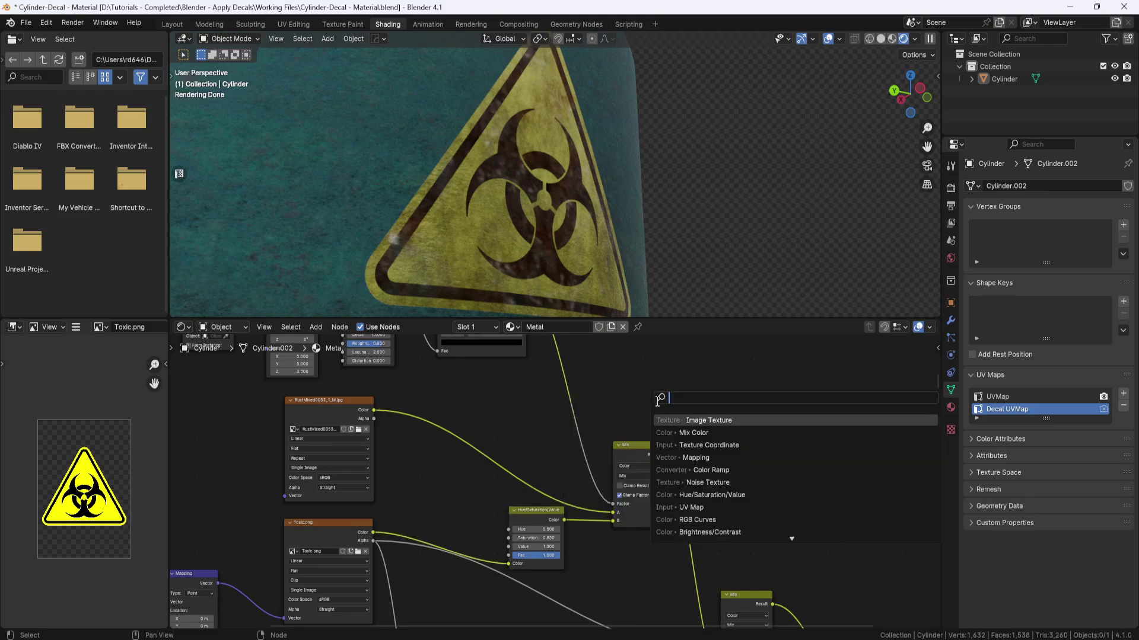
left_click(700, 494)
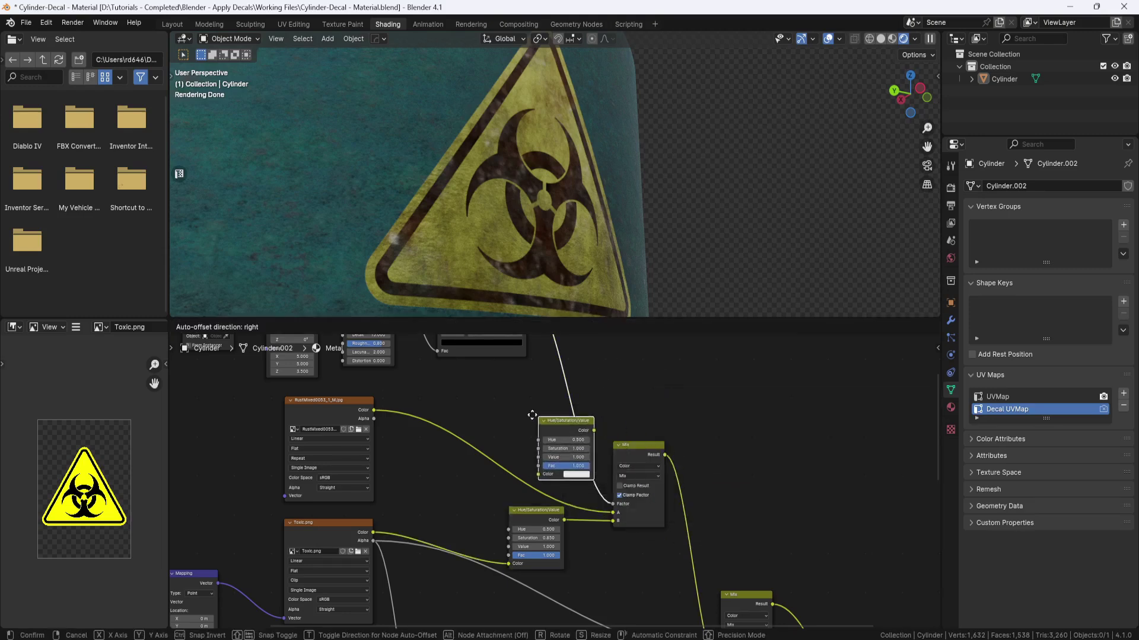
left_click(464, 409)
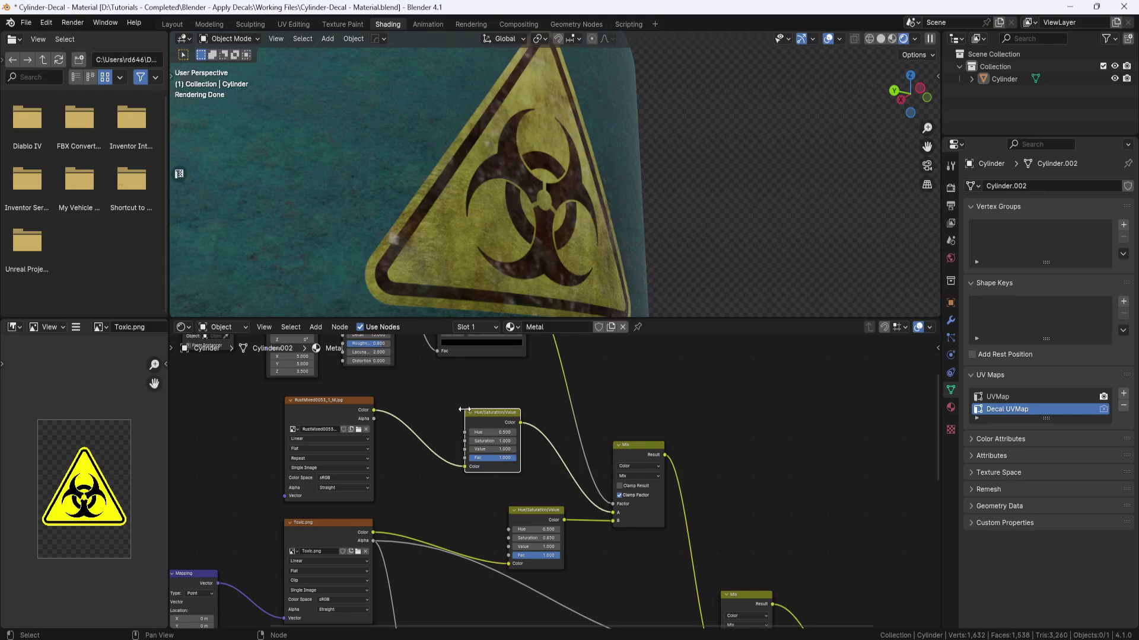
Try a Hue of 1 on the rust image's Hue/Saturation/Value node.
scroll(478, 396, "up", 6)
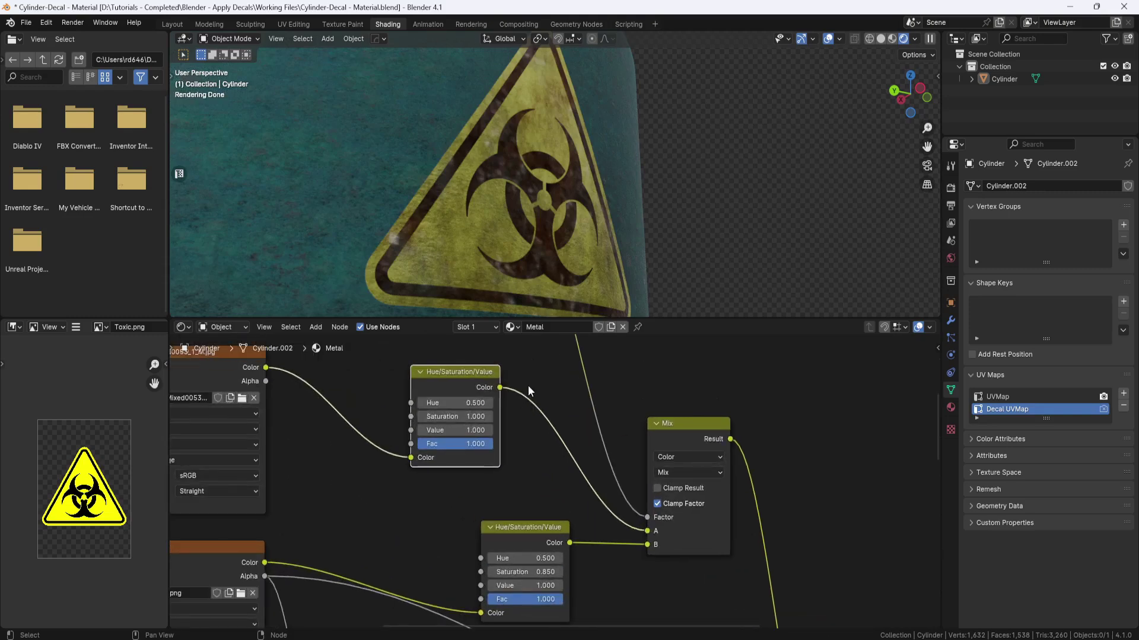
middle_click_drag(528, 385, 562, 421)
left_click_drag(503, 440, 504, 439)
left_click(501, 440)
type("1")
key("Return")
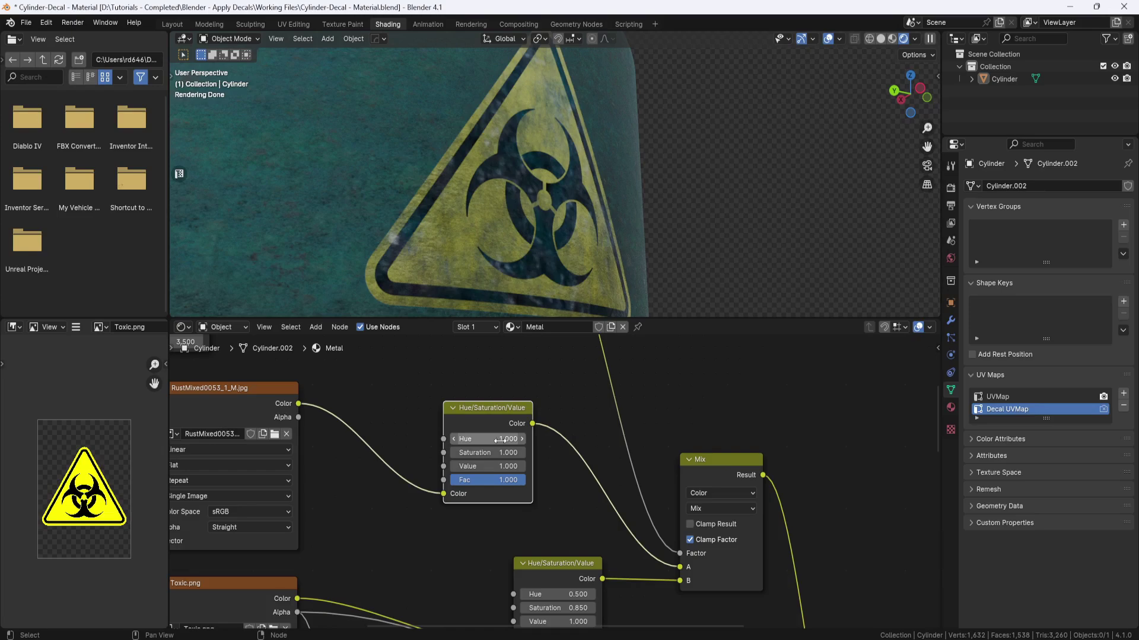
Set the Saturation of the rust image's Hue/Saturation/Value node to 1.5.
left_click(502, 452)
type("1.5")
key("Return")
Try a Hue of 0.25 on the rust's Hue/Saturation/Value node, and return the Hue to 0.5.
left_click(504, 439)
type(".25")
key("Return")
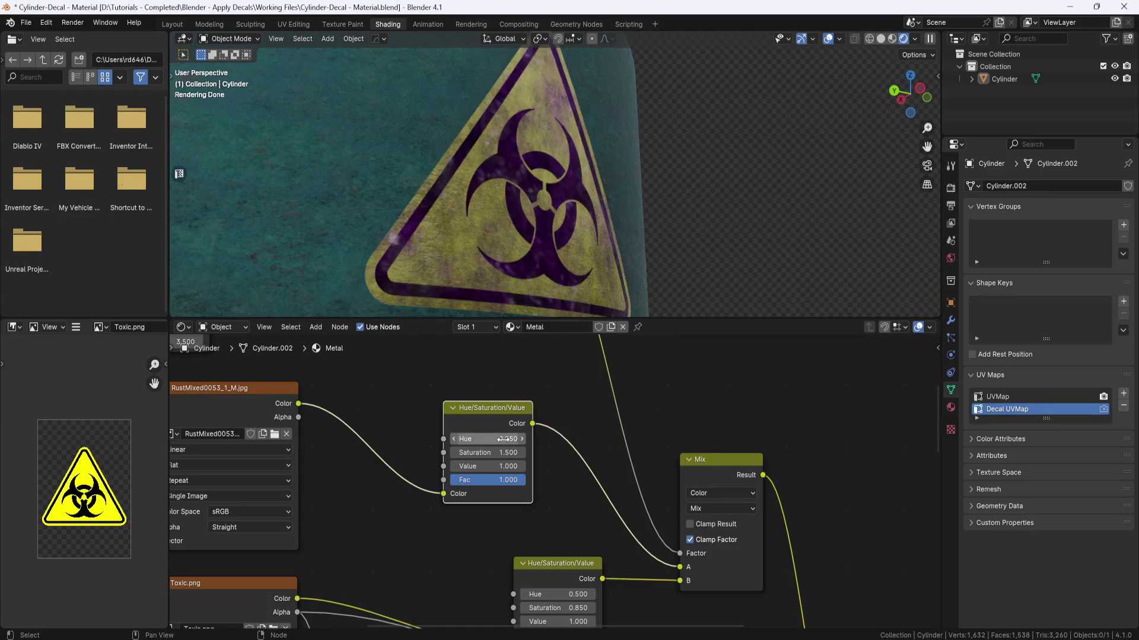
left_click(504, 439)
type(".5")
key("Return")
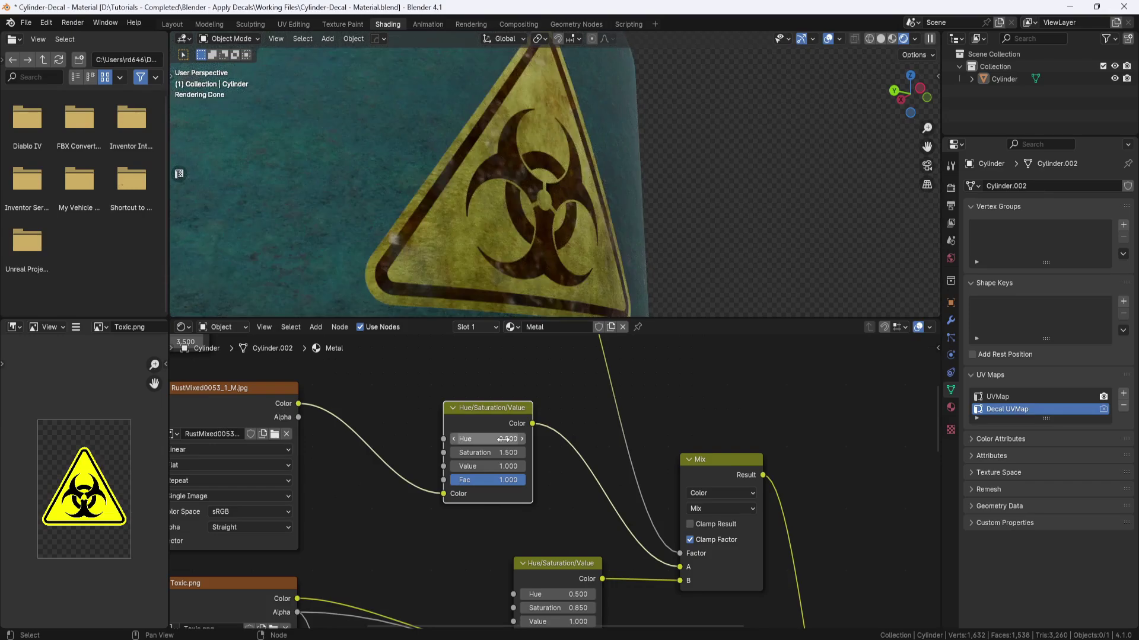
Move the noise Color Ramp's black stop to about 0.245.
middle_click_drag(554, 361, 554, 488)
mouse_move(458, 415)
left_mouse_down()
mouse_move(439, 411)
mouse_move(508, 410)
mouse_move(445, 412)
left_mouse_up()
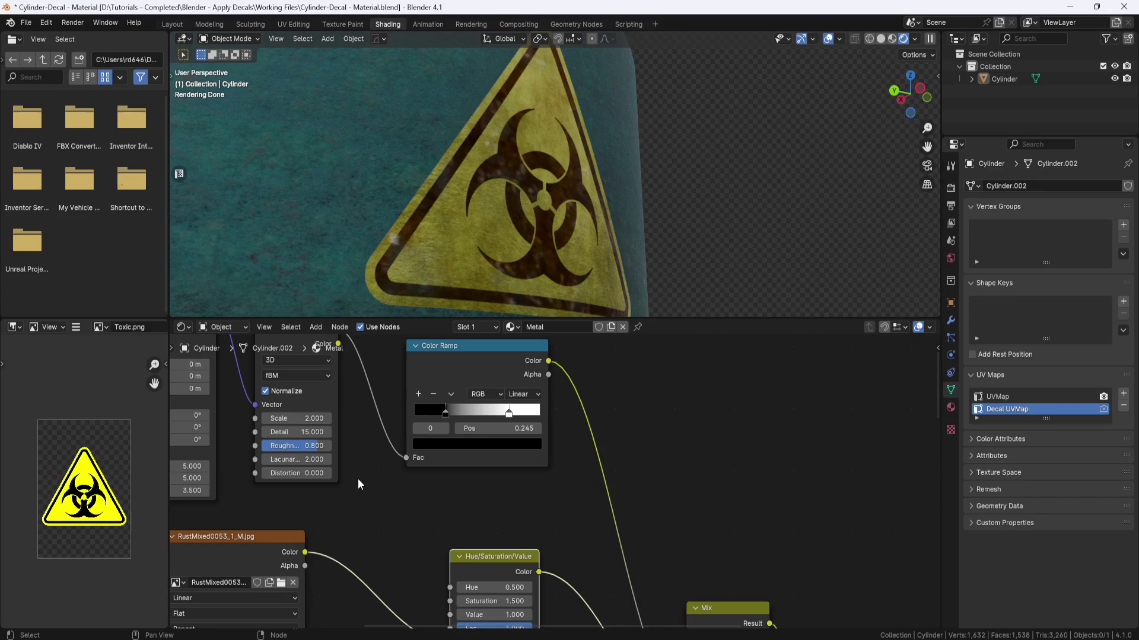
middle_click_drag(358, 479, 522, 500)
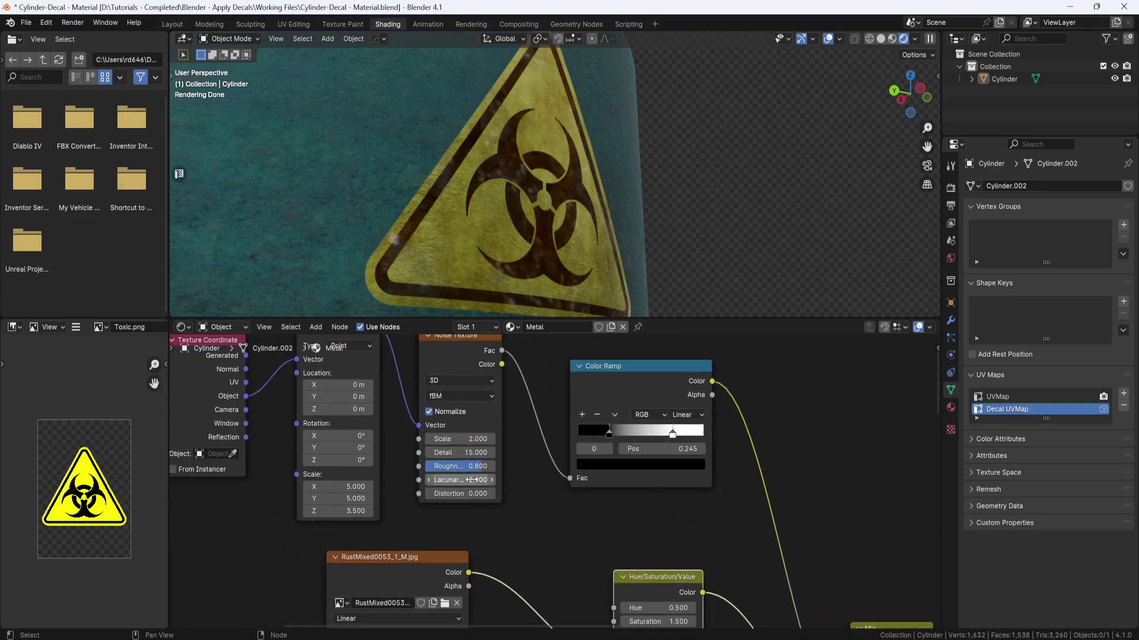
Add a Mapping node in front of the rust image texture and connect its output to the image's Vector input.
middle_click_drag(506, 545, 523, 414)
scroll(523, 429, "down", 3)
middle_click_drag(519, 459, 629, 513)
scroll(564, 501, "down", 2)
left_click(455, 504)
key("shift+a")
left_click(456, 485)
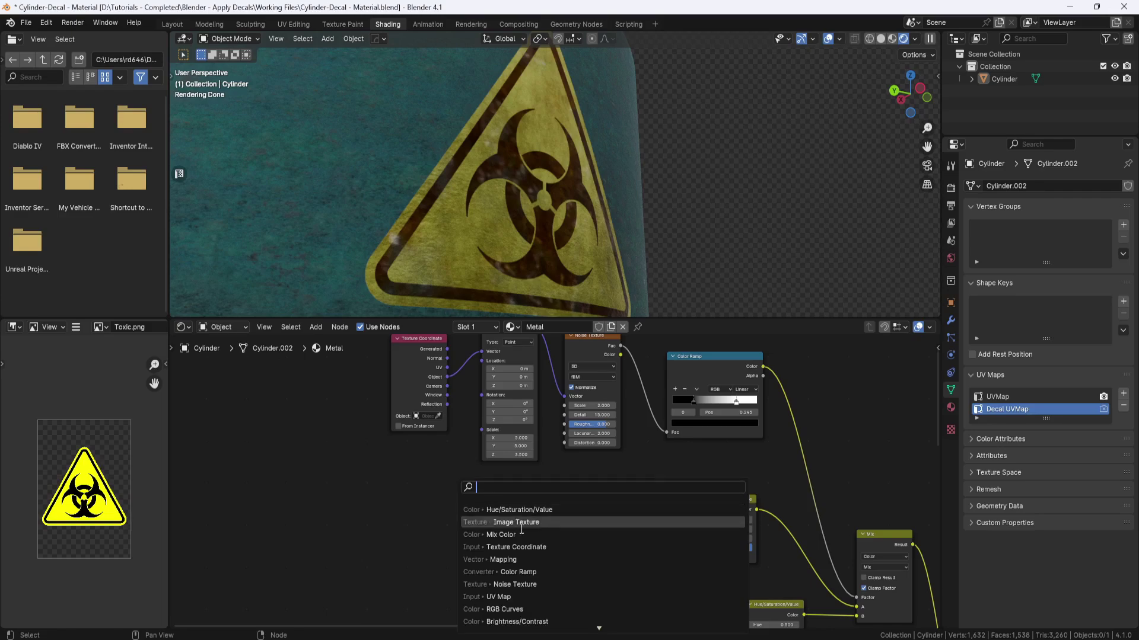
left_click(518, 559)
left_click(413, 487)
middle_click_drag(476, 524, 304, 398)
scroll(305, 393, "up", 3)
left_click_drag(294, 377, 333, 486)
middle_click_drag(320, 424, 418, 436)
Set the rust Mapping node's Scale to 2 on X, Y and Z.
double_click(368, 556)
type("2")
key("Return")
double_click(368, 566)
type("2")
key("Return")
double_click(369, 578)
type("2")
key("Return")
middle_click_drag(549, 231, 558, 207)
Move the noise Color Ramp's black stop to about 0.323.
left_click_drag(386, 380, 346, 378)
middle_click_drag(593, 395, 580, 545)
mouse_move(659, 427)
left_mouse_down()
mouse_move(721, 420)
mouse_move(667, 426)
left_mouse_up()
left_click(667, 426)
Add a Texture Coordinate node in front of the rust Mapping node.
middle_click_drag(318, 510, 511, 469)
scroll(507, 470, "down", 2)
left_click(414, 502)
key("shift+a")
left_click(412, 486)
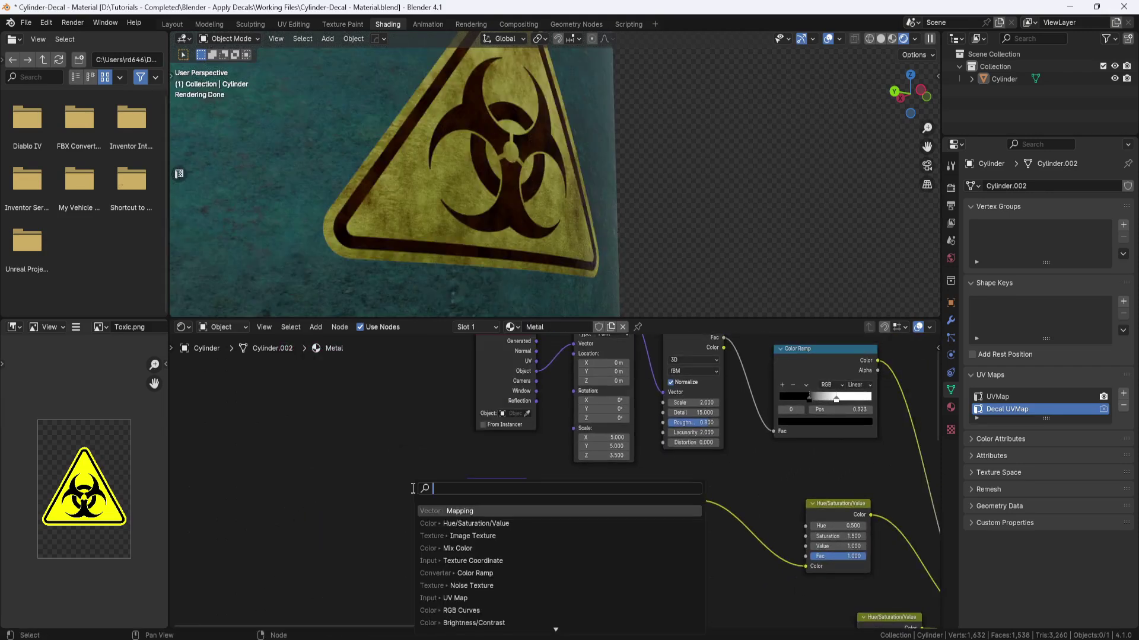
left_click(469, 561)
left_click(430, 551)
Try the Object output and the Generated output of the new Texture Coordinate node as the rust Mapping node's Vector.
left_click_drag(435, 552, 466, 516)
mouse_move(499, 250)
middle_mouse_down()
mouse_move(527, 258)
mouse_move(519, 246)
middle_mouse_up()
left_click_drag(435, 523, 466, 517)
middle_click_drag(526, 250, 516, 272)
Connect the new Texture Coordinate node's UV output to the rust Mapping node's Vector.
middle_click_drag(432, 457, 435, 431)
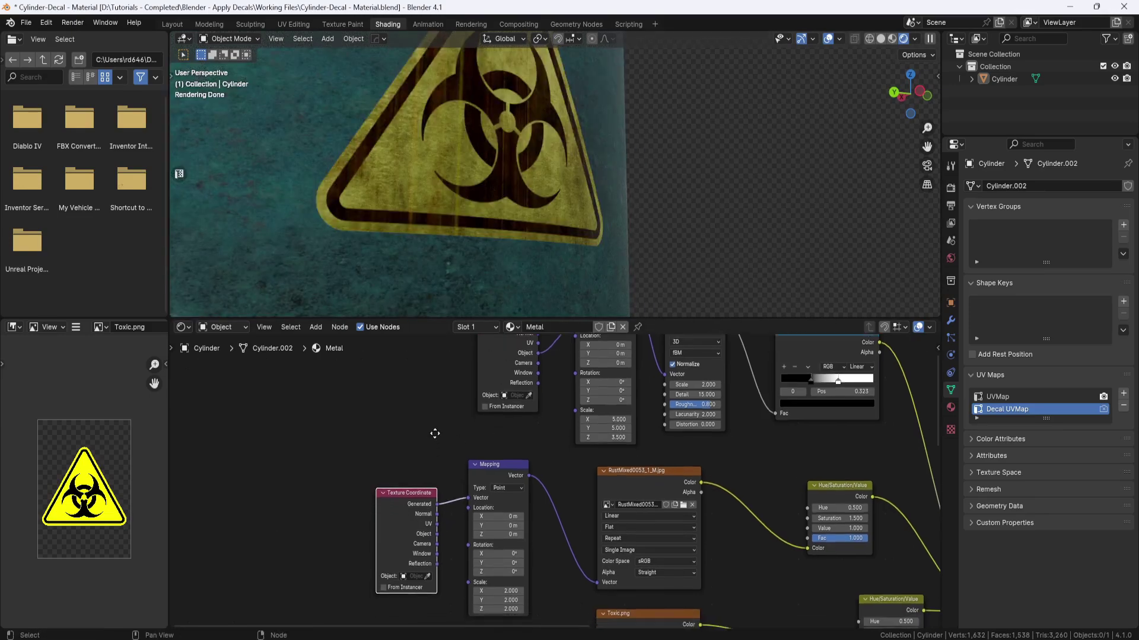
scroll(436, 504, "up", 2)
left_click_drag(393, 528, 433, 492)
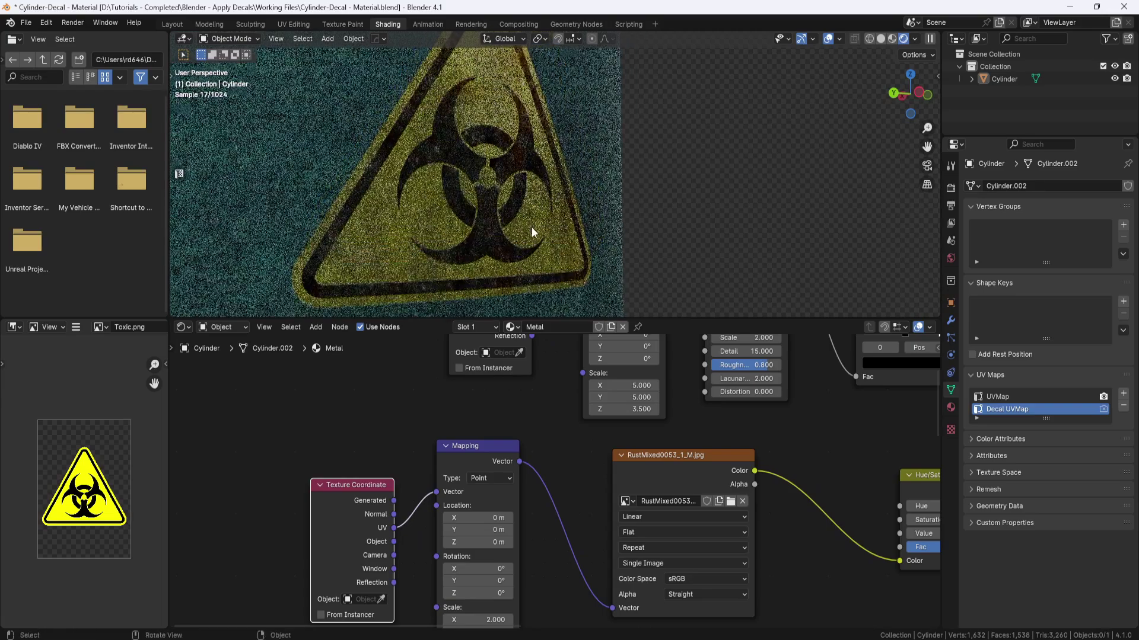
mouse_move(535, 229)
middle_mouse_down()
mouse_move(522, 217)
mouse_move(543, 219)
middle_mouse_up()
Move the noise Color Ramp's black stop to about 0.377 and check the rusted decal on the cylinder.
middle_click_drag(825, 434, 576, 535)
left_click_drag(657, 433, 664, 431)
scroll(529, 252, "down", 4)
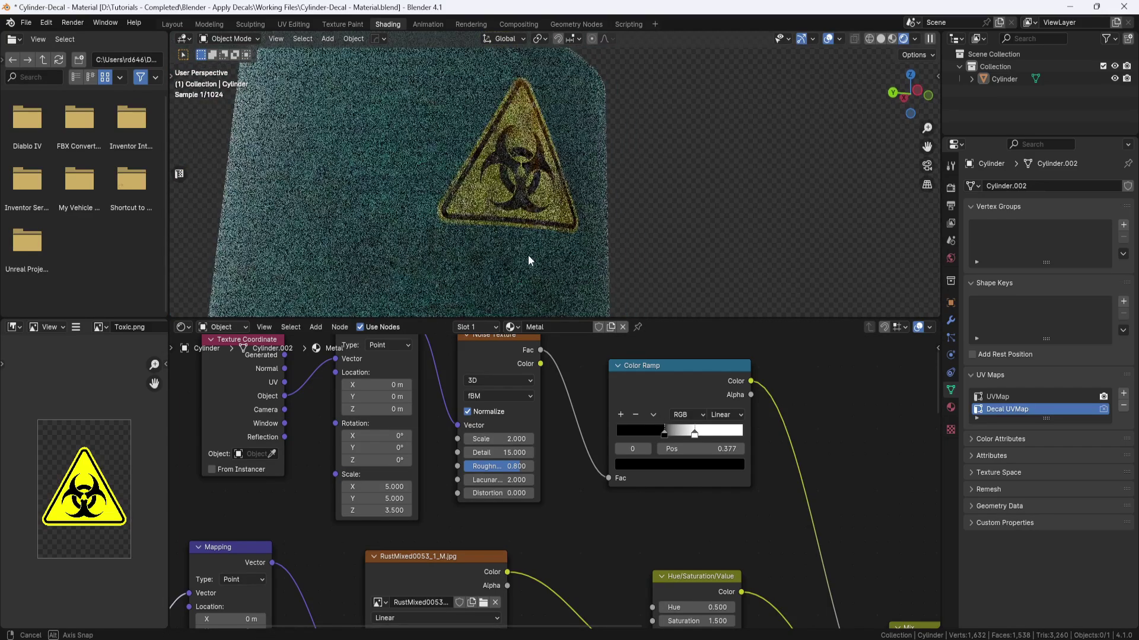
scroll(525, 226, "up", 3)
middle_click_drag(523, 225, 573, 243)
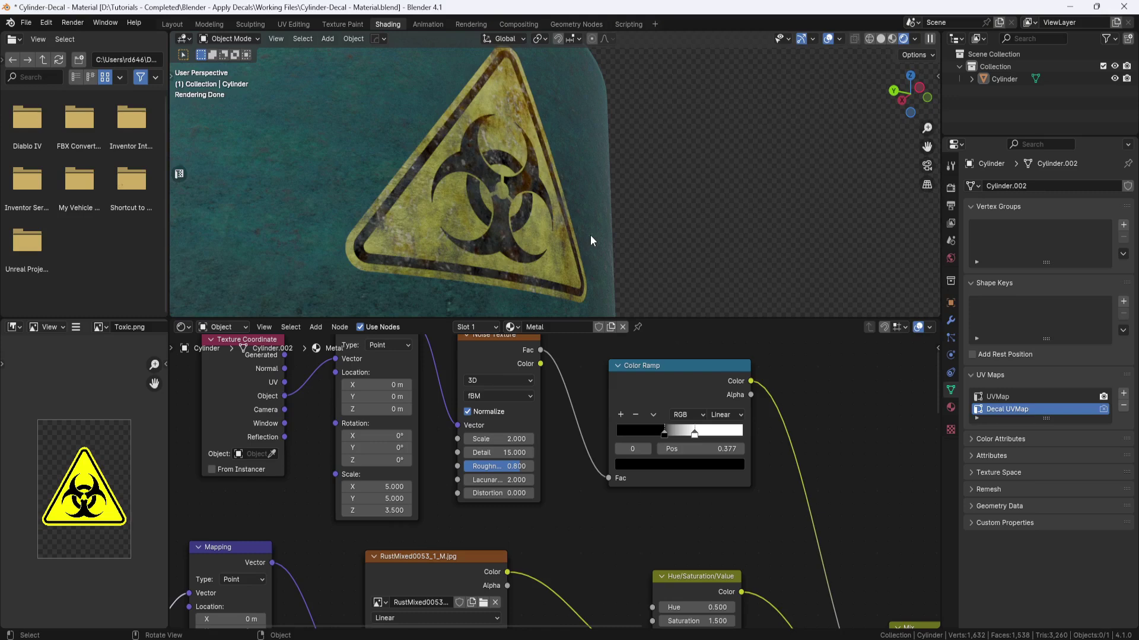